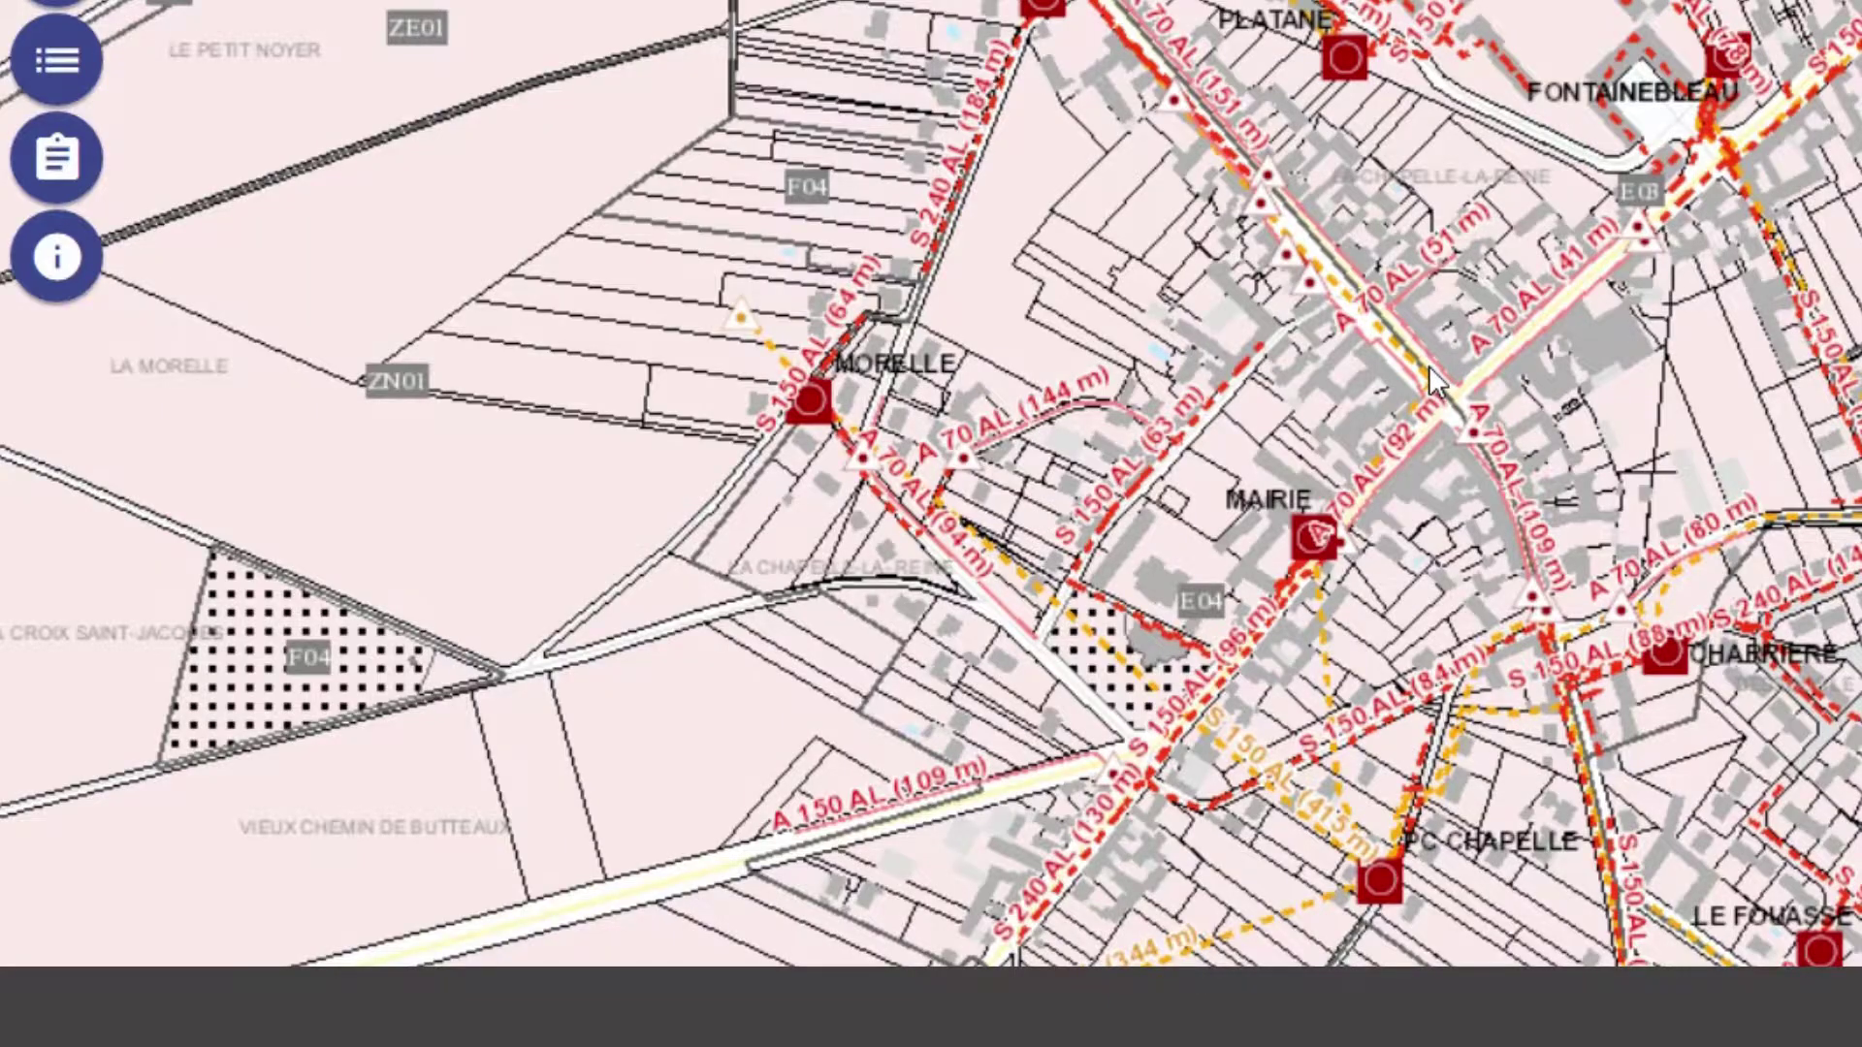
Query the map objects in the village centre and view the detail record of parcel 770088 E0714.
left_click(1433, 381)
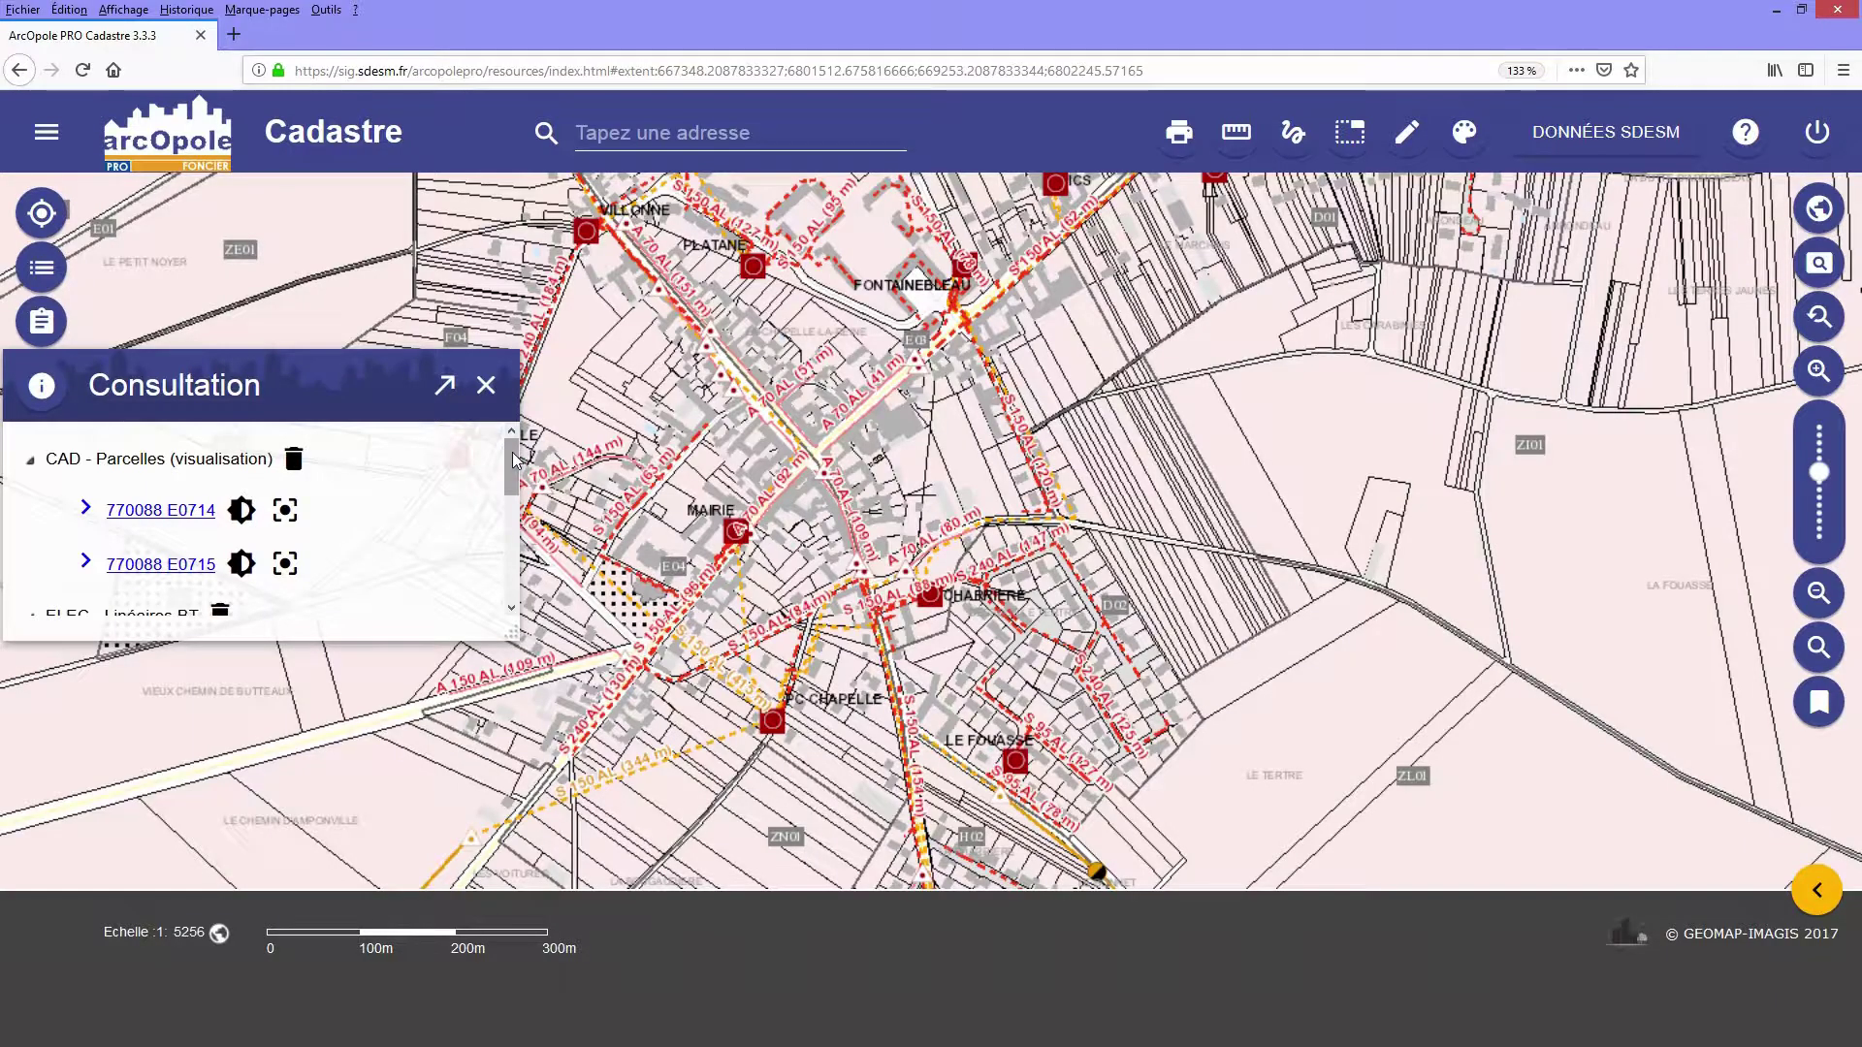
left_click_drag(916, 394, 917, 472)
left_click_drag(517, 492, 525, 448)
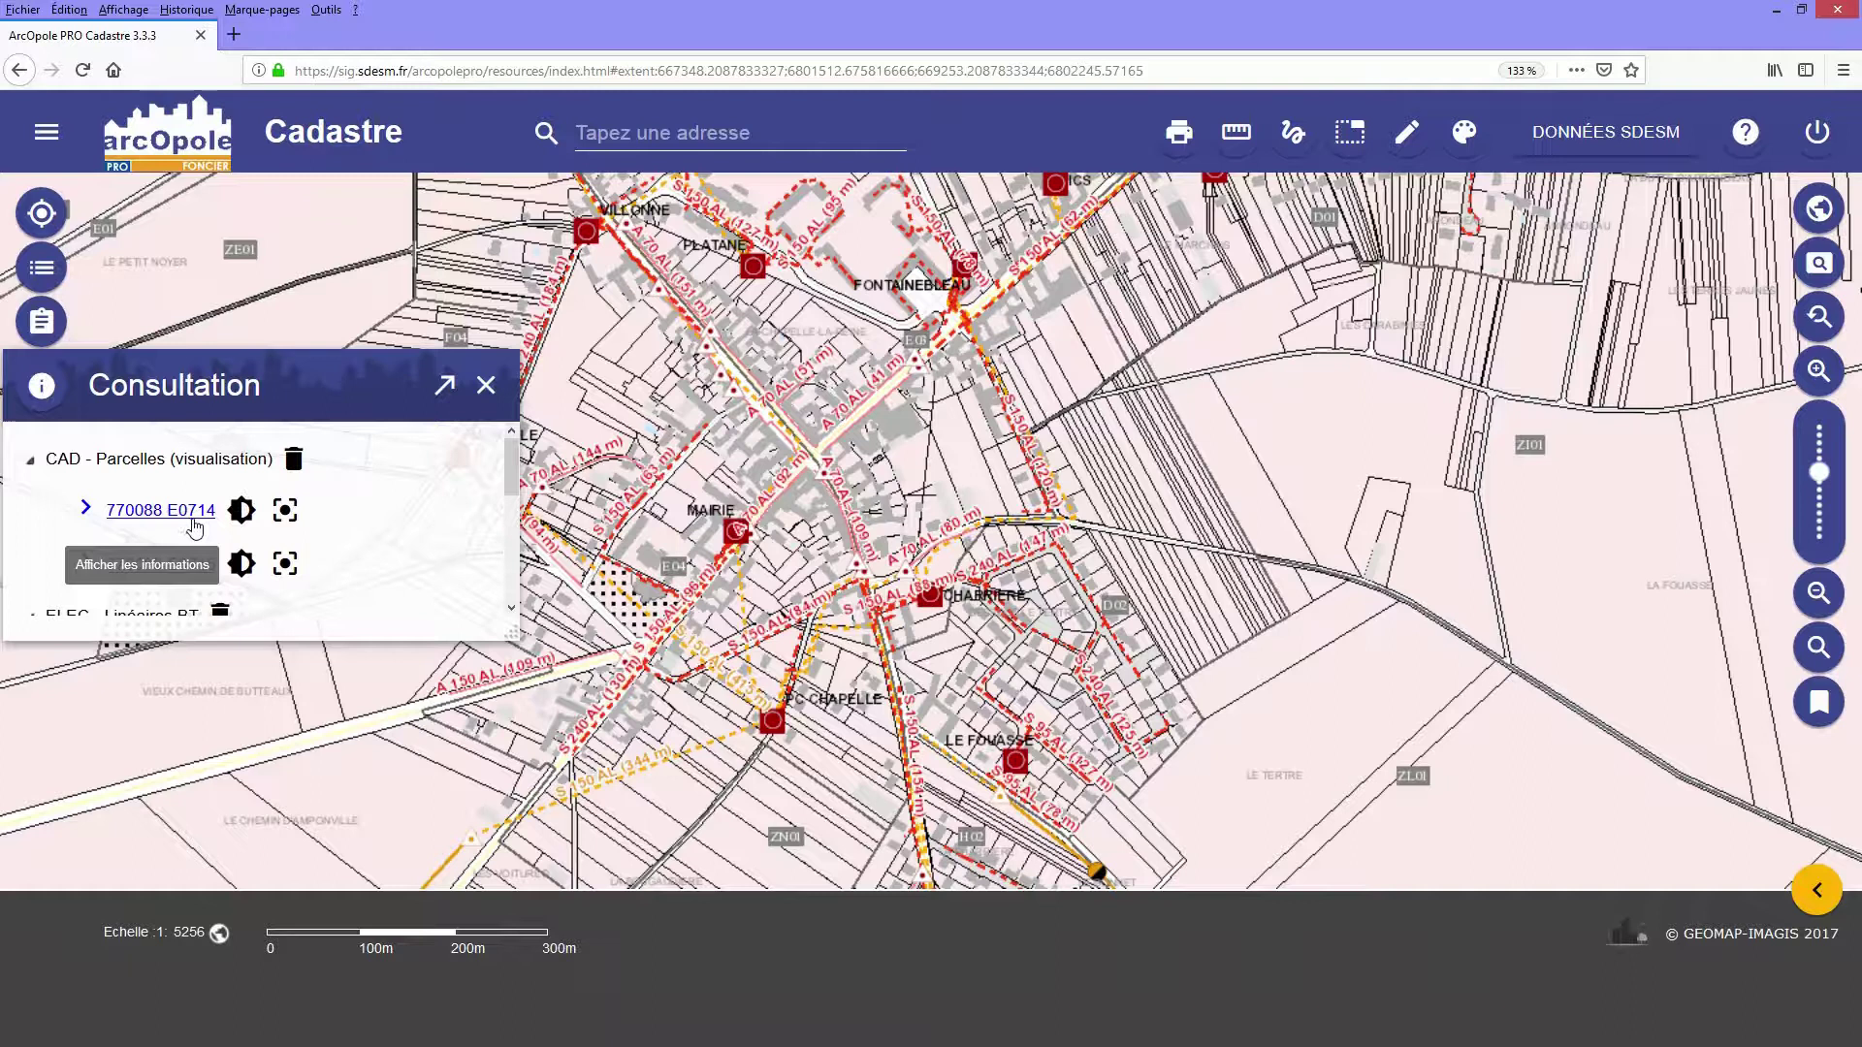
left_click(194, 522)
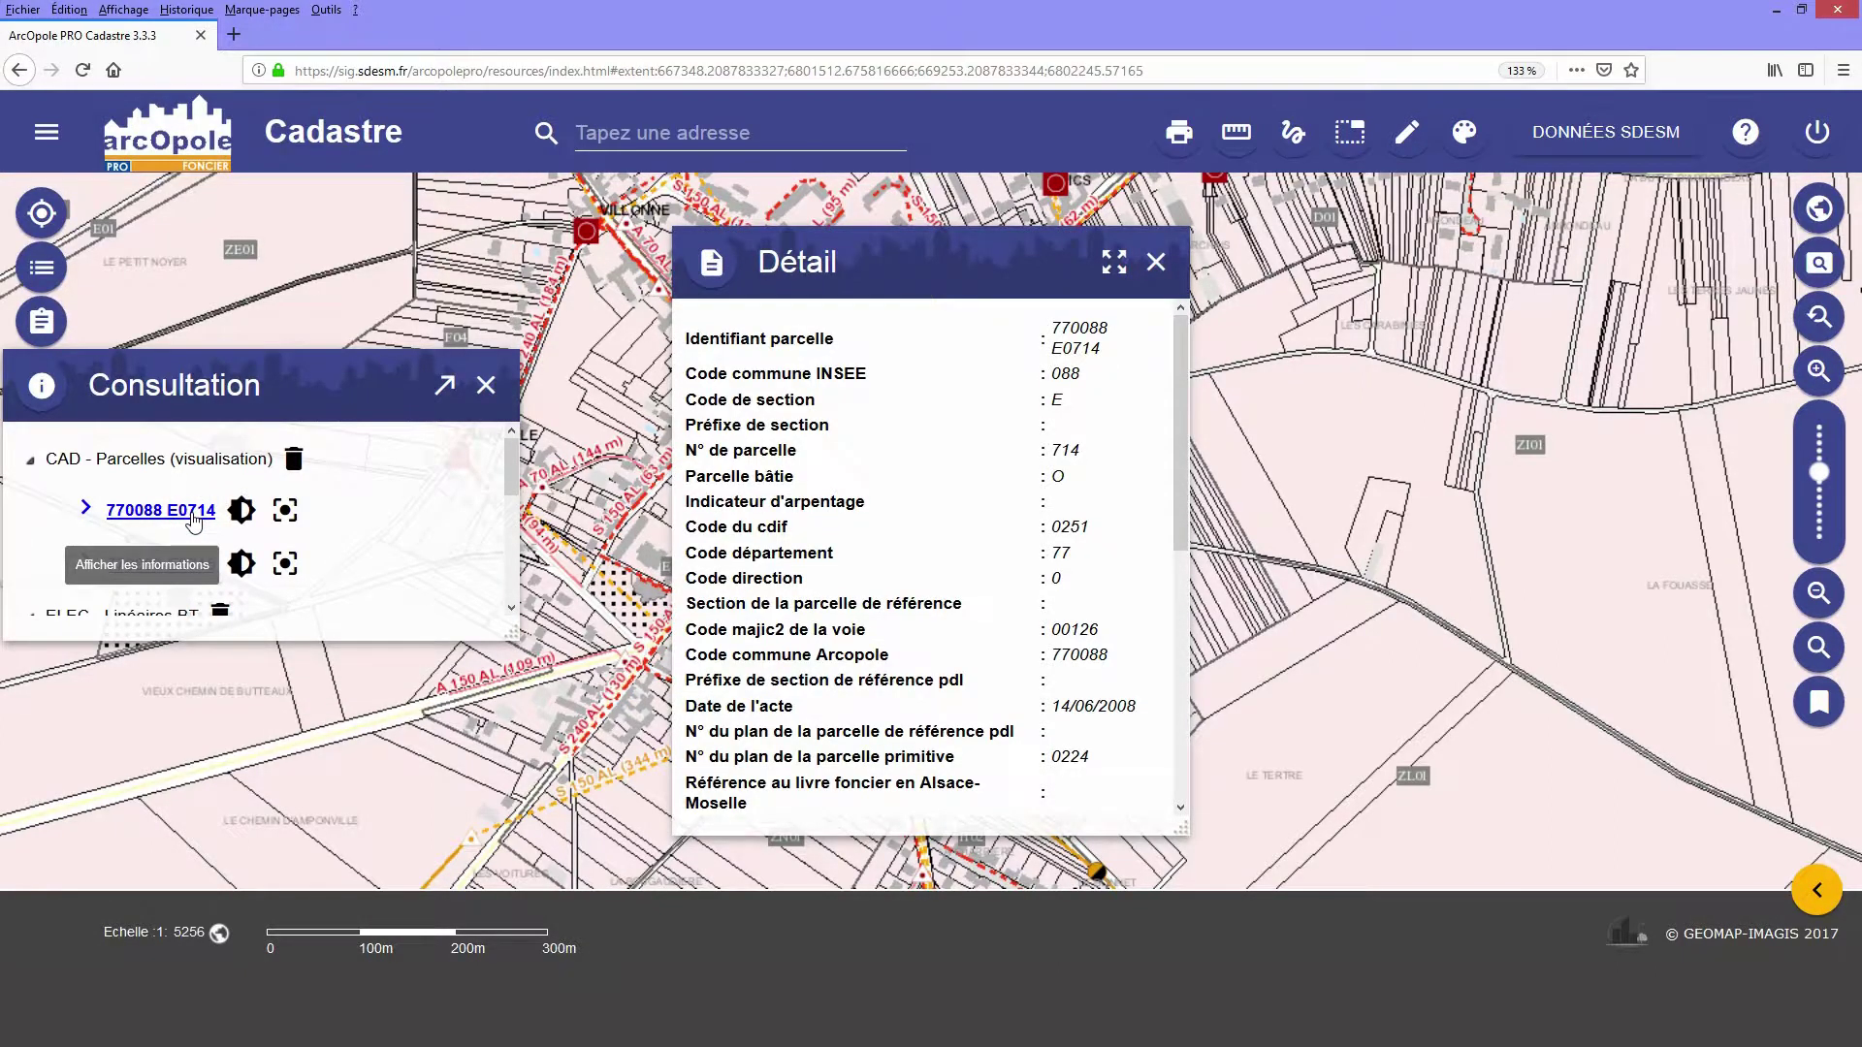
left_click(486, 385)
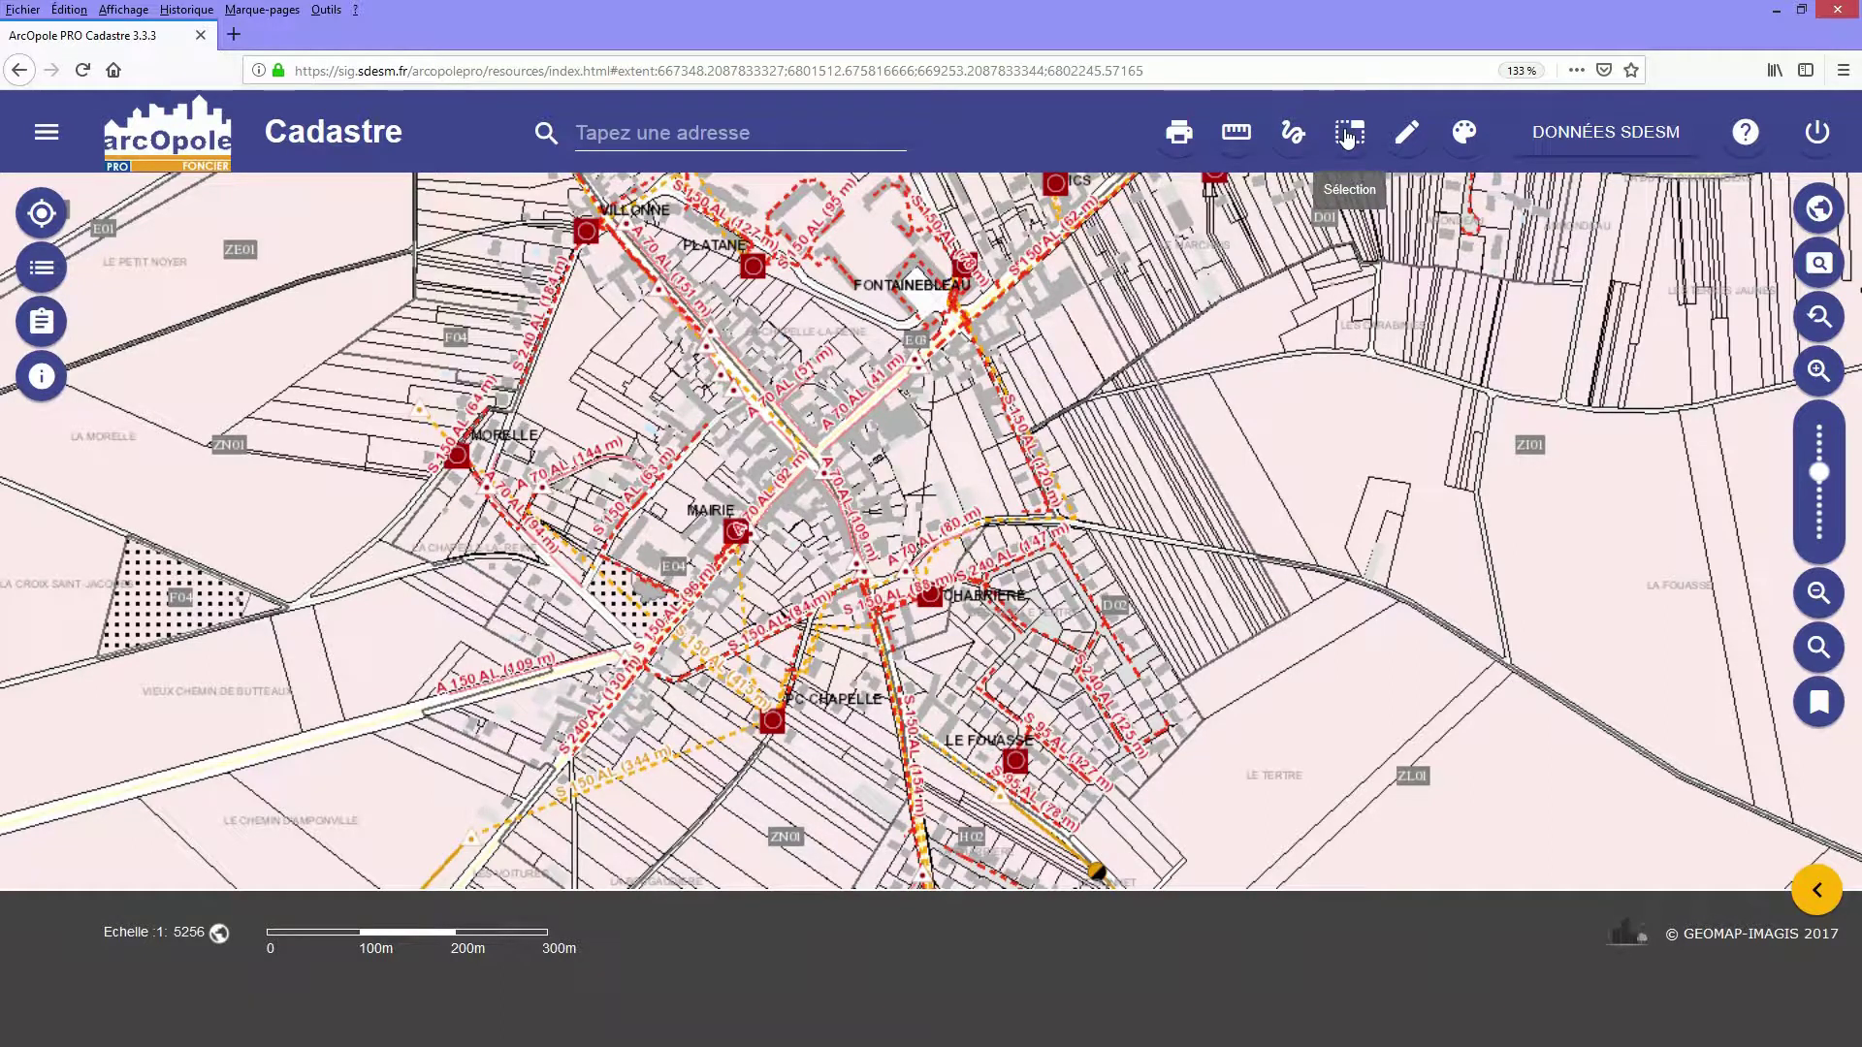
Start a selection on the CAD - Parcelles (visualisation) layer and pick by point one parcel between the CHABRIERE and FONTAINEBLEAU stations.
left_click(1348, 139)
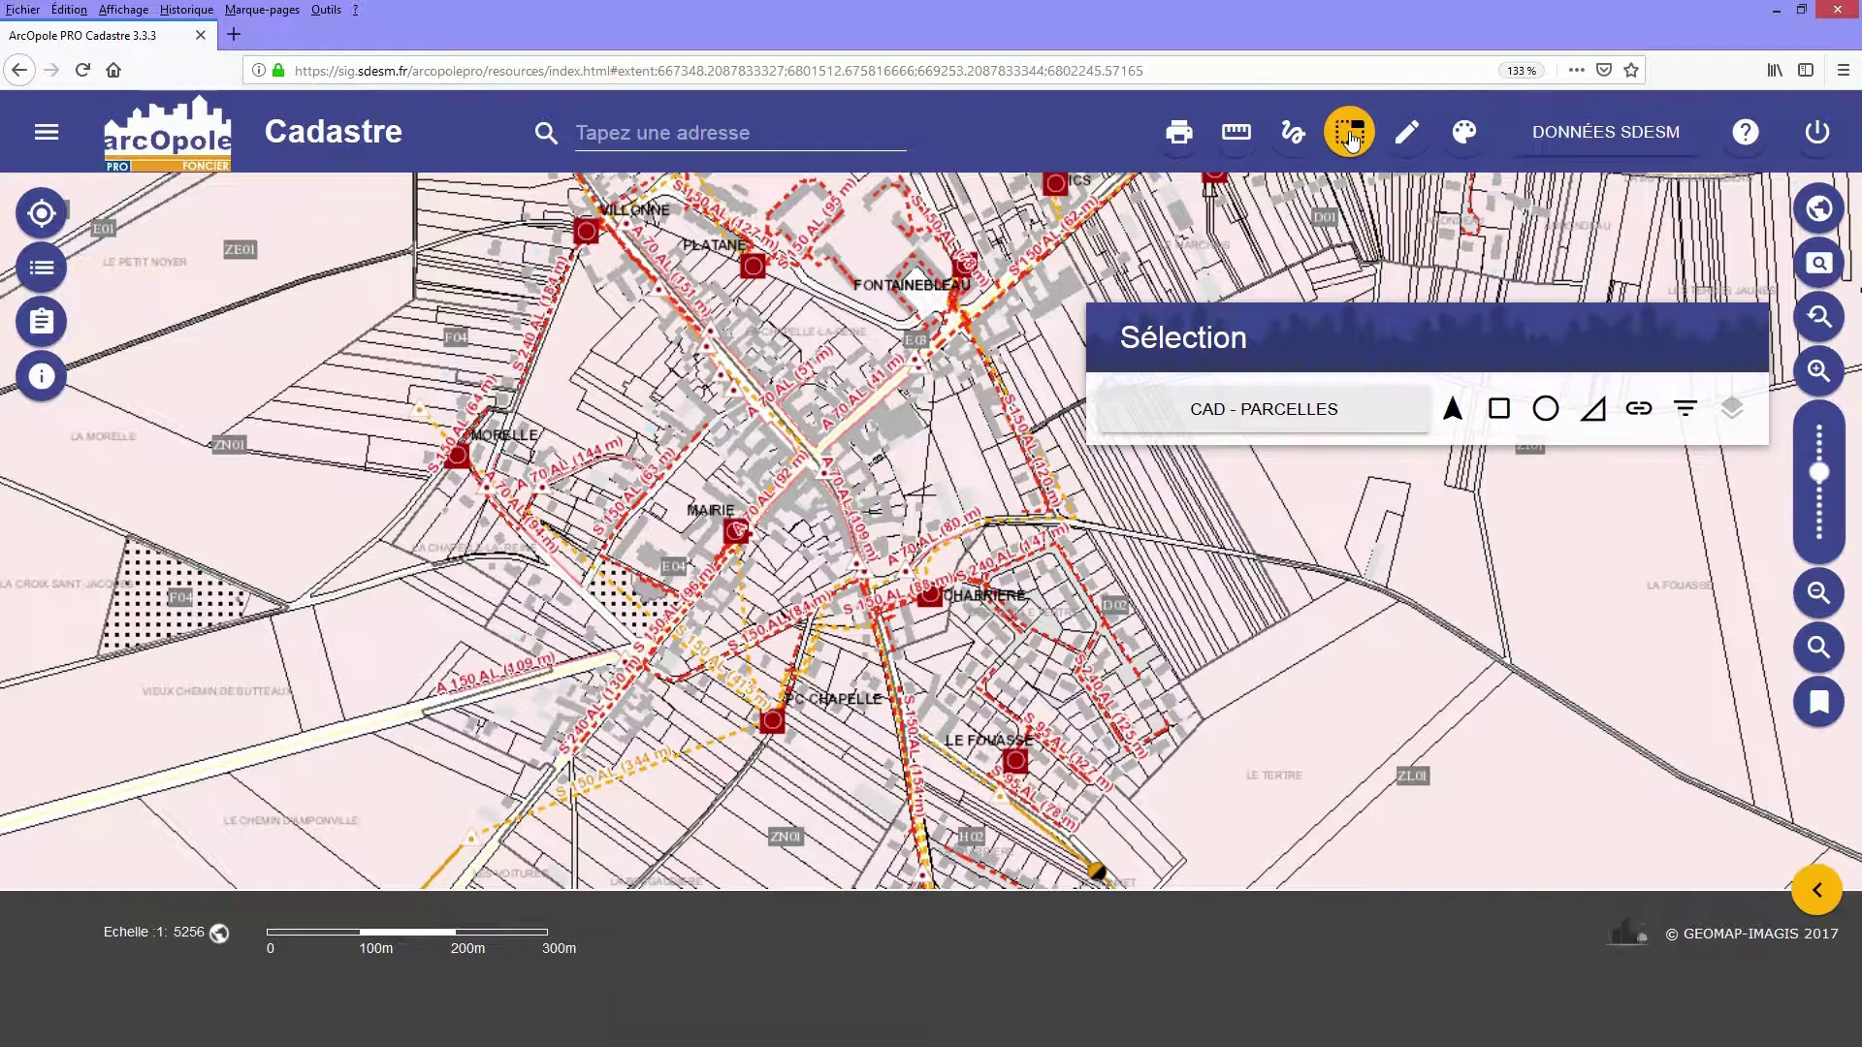
left_click_drag(1455, 337, 1334, 270)
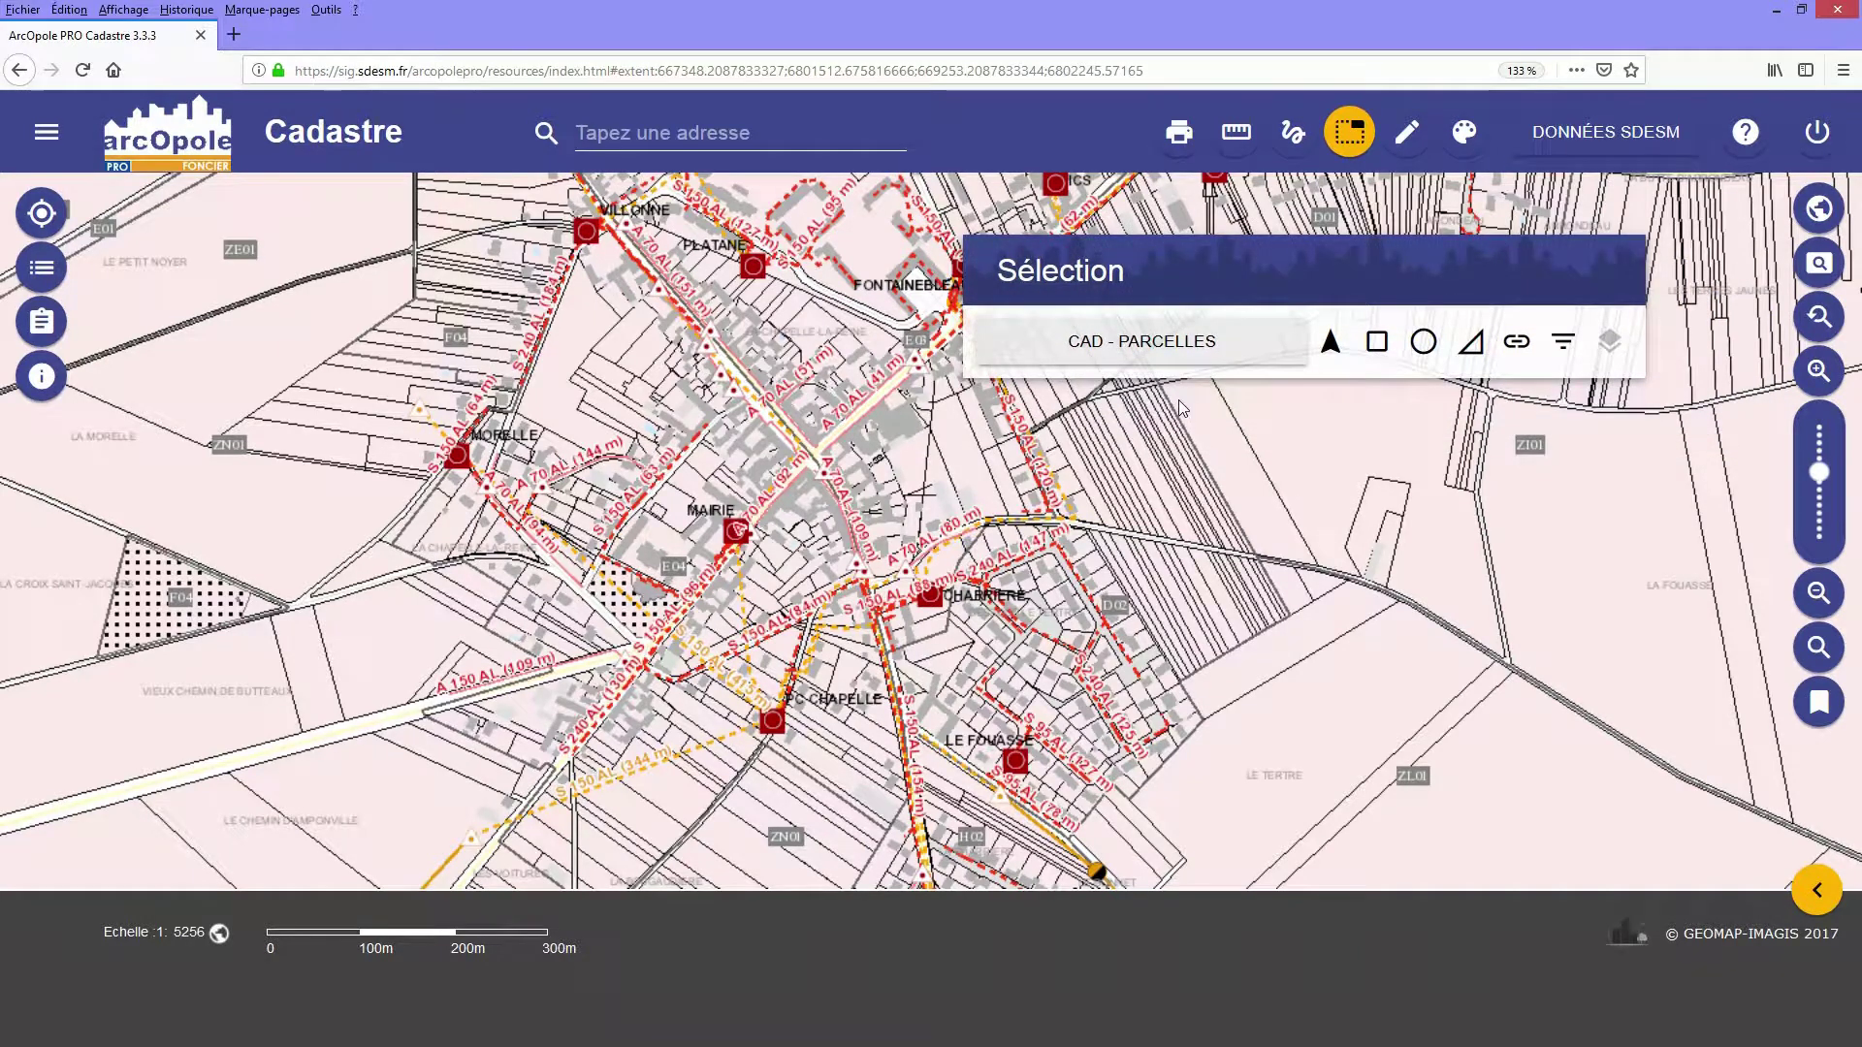
left_click(1161, 346)
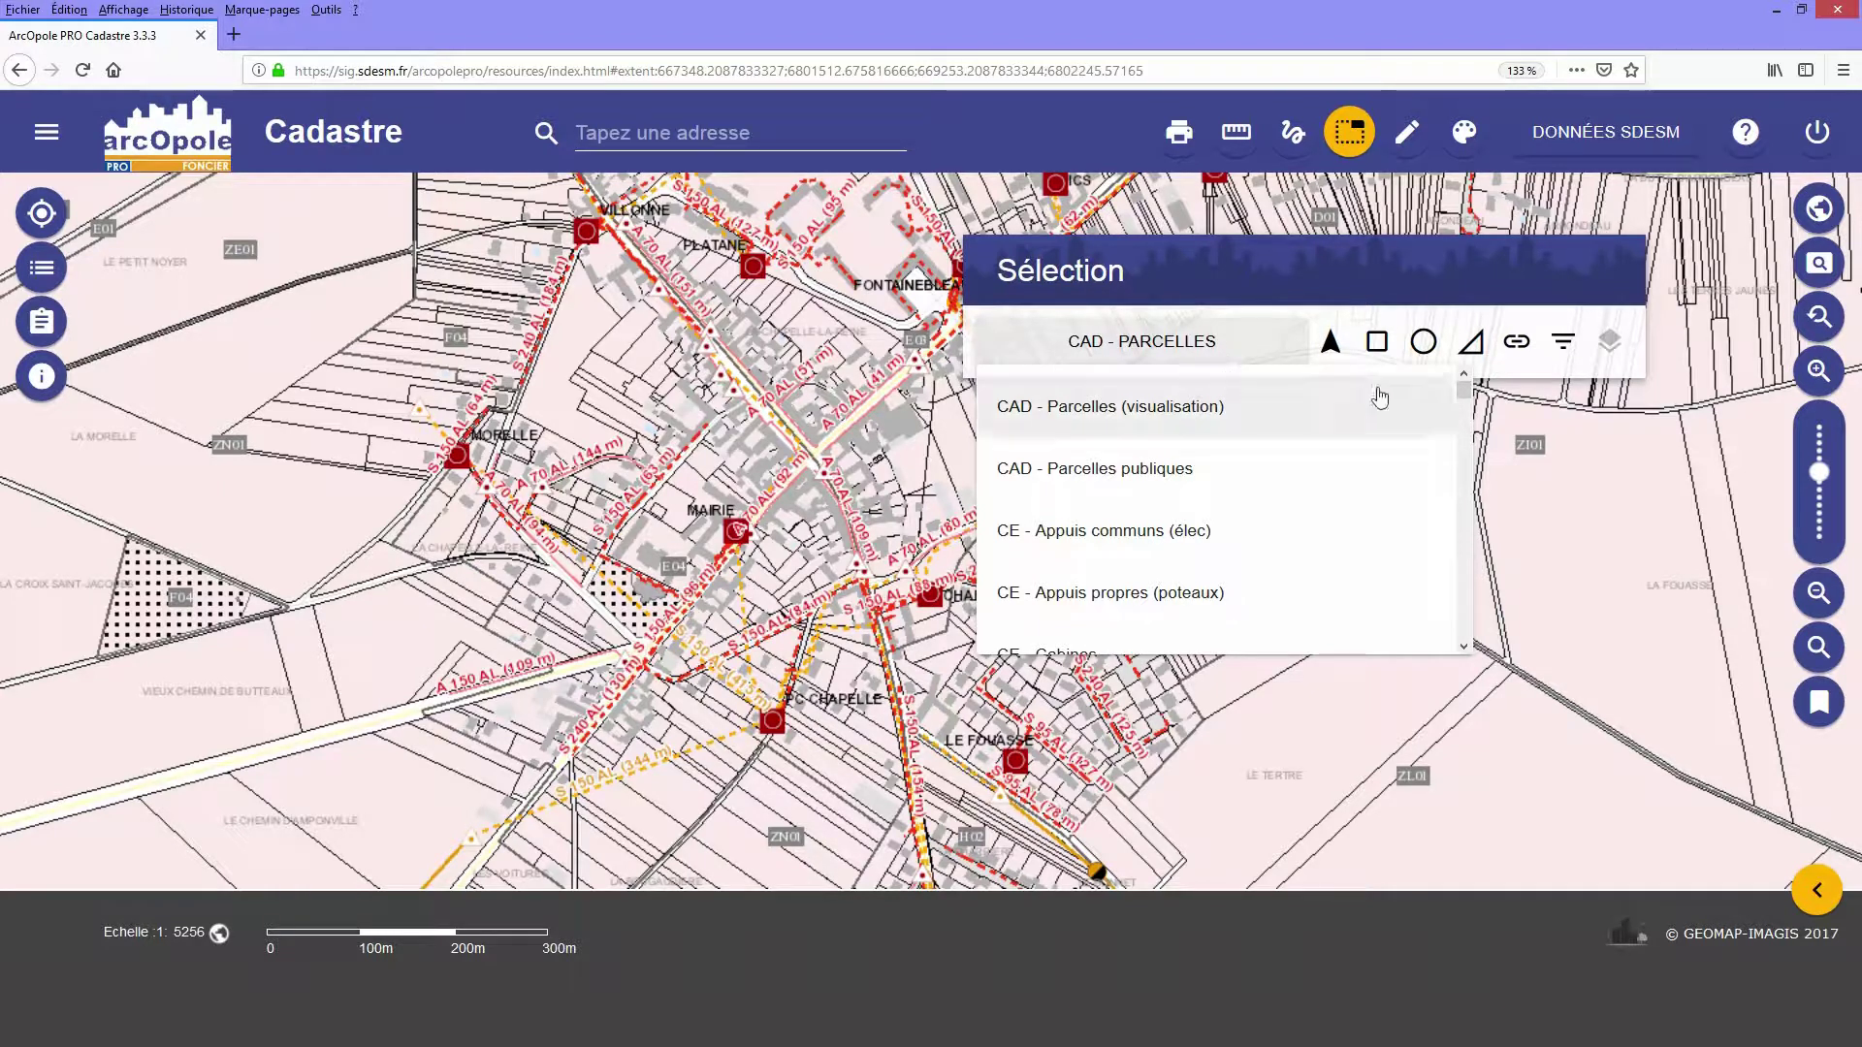
left_click_drag(1466, 400, 1468, 491)
left_click(1099, 444)
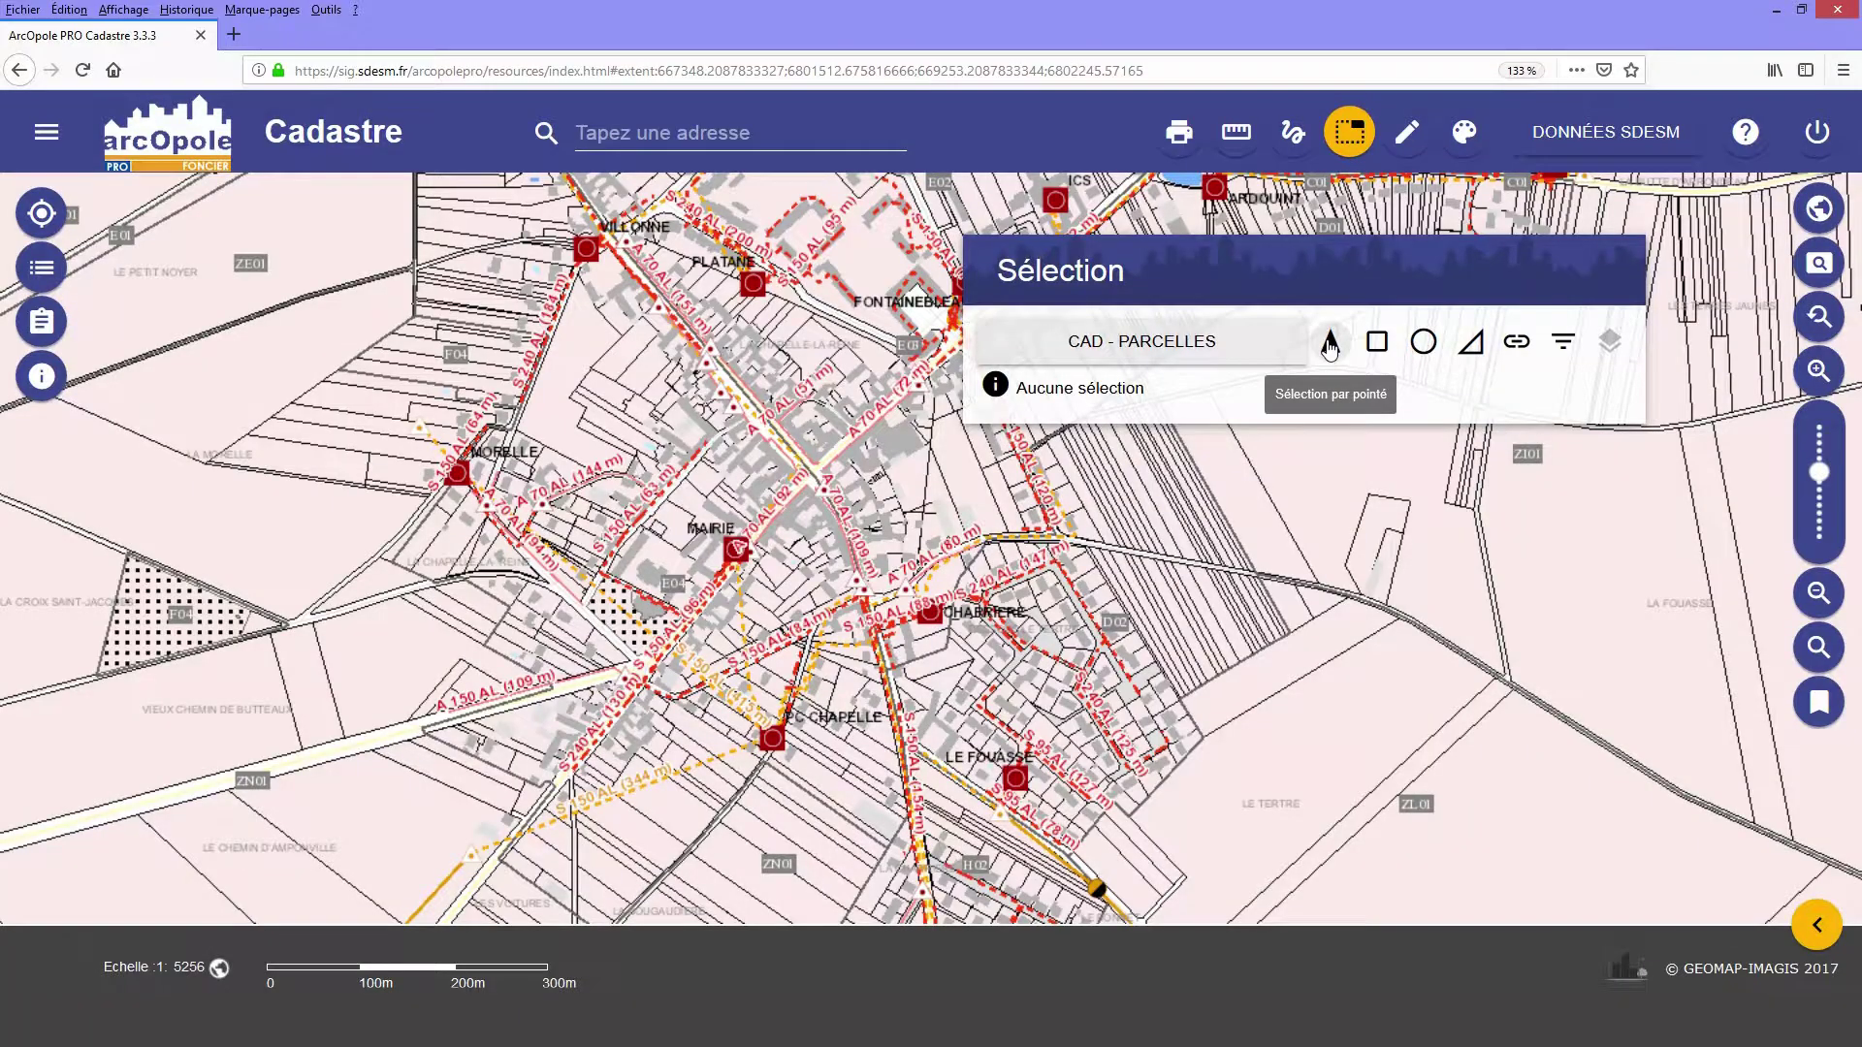
left_click(1325, 349)
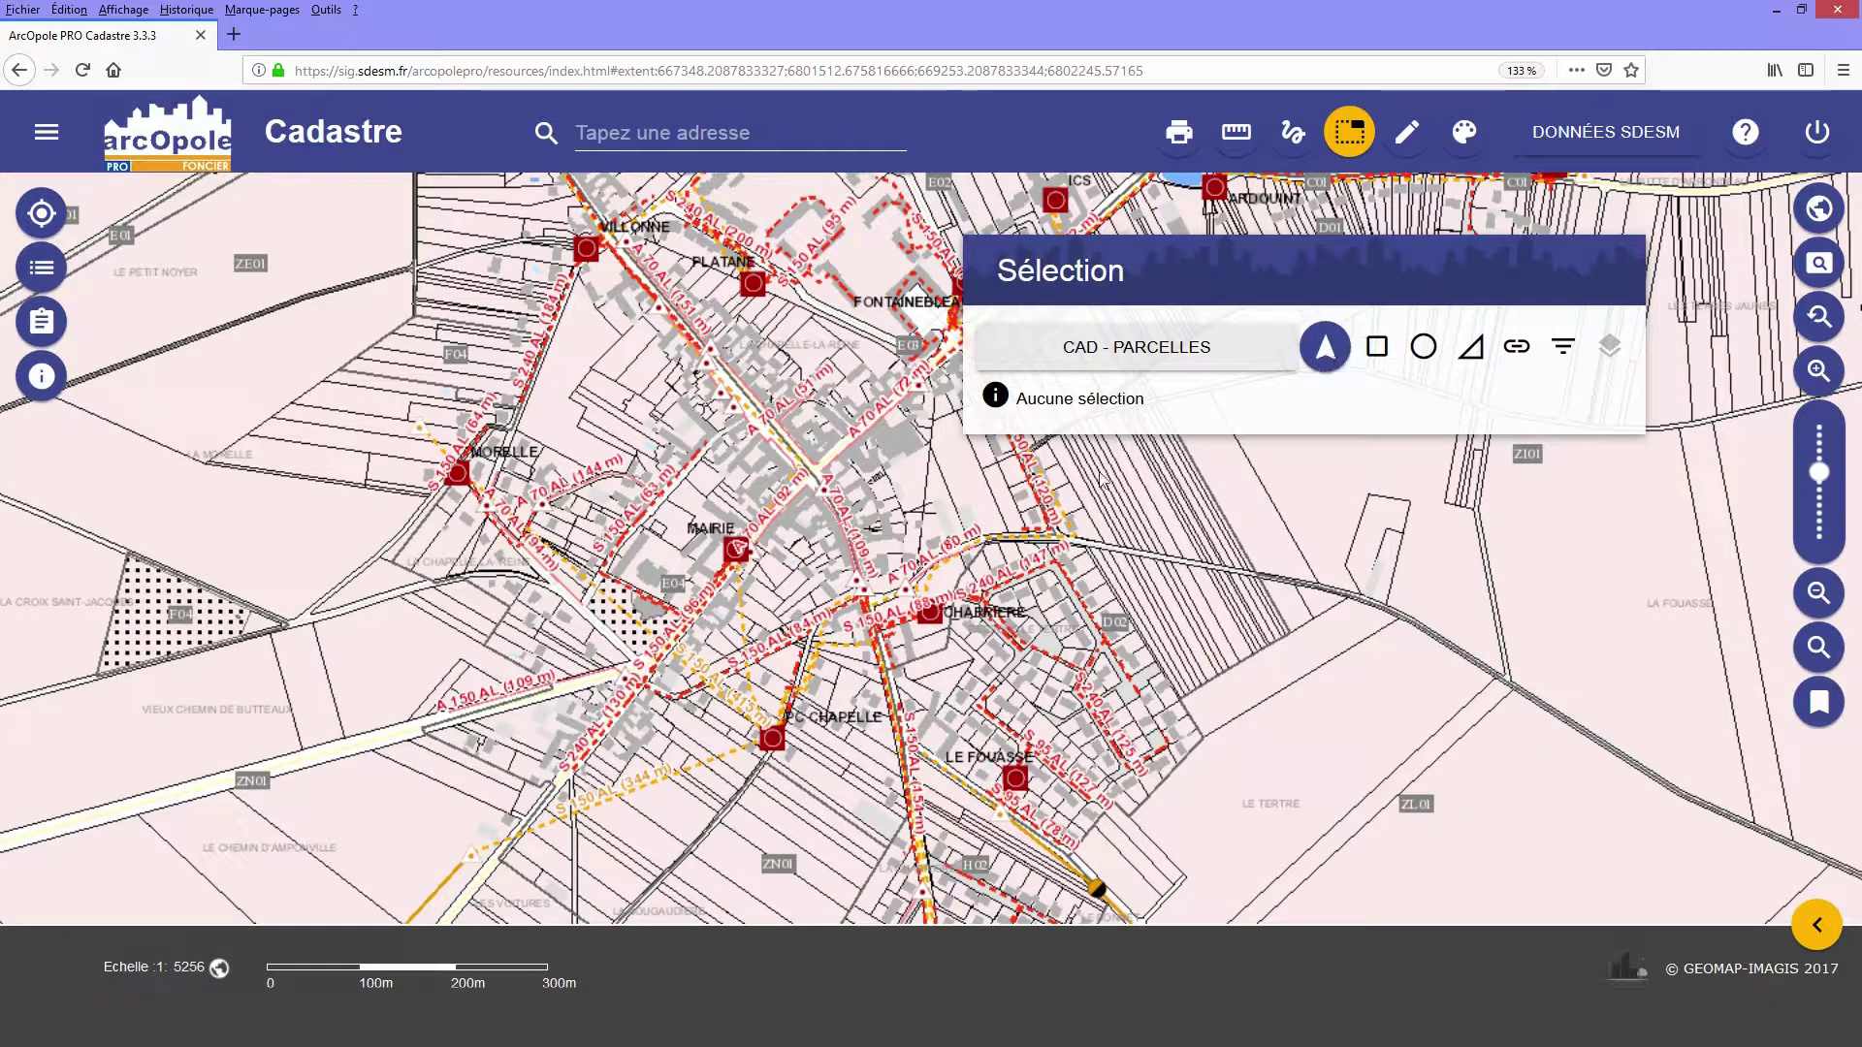
left_click(955, 490)
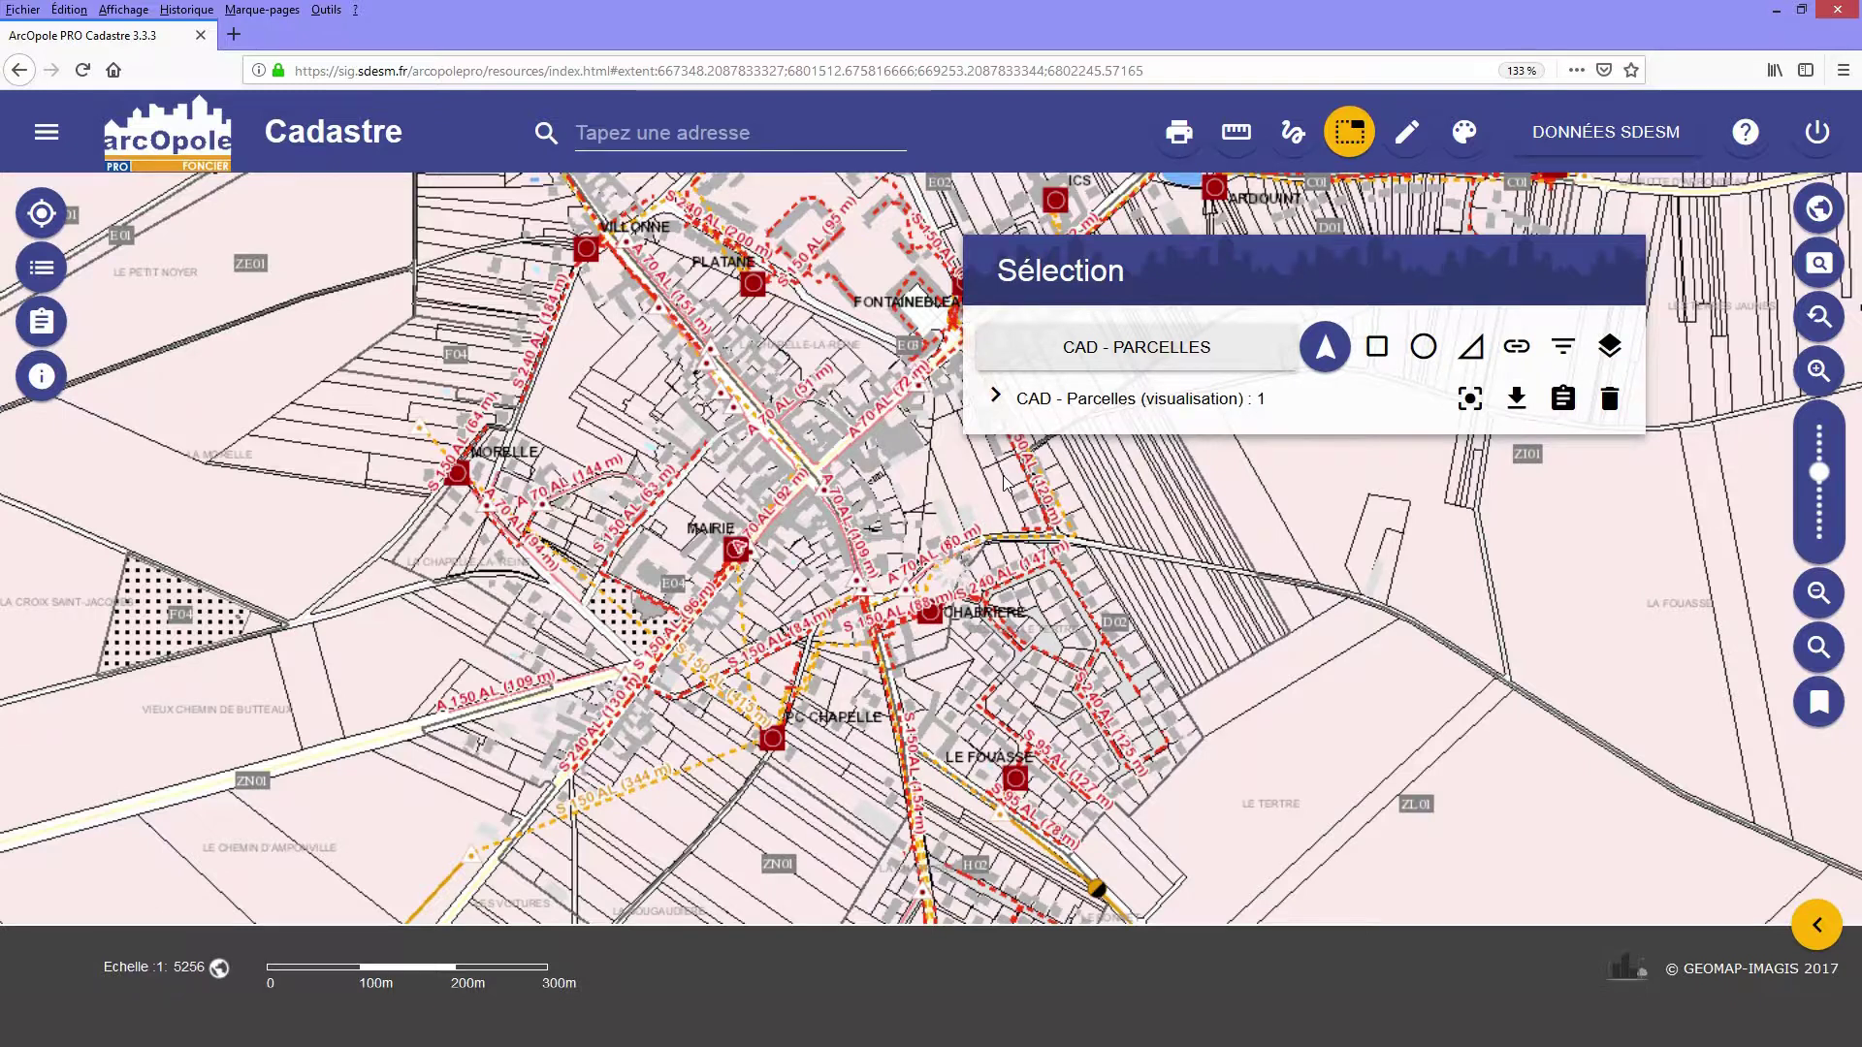
Switch the selection layer to ELEC - Poste de distribution and pick the MAIRIE station on the map.
left_click(1243, 361)
left_click_drag(1464, 402, 1470, 505)
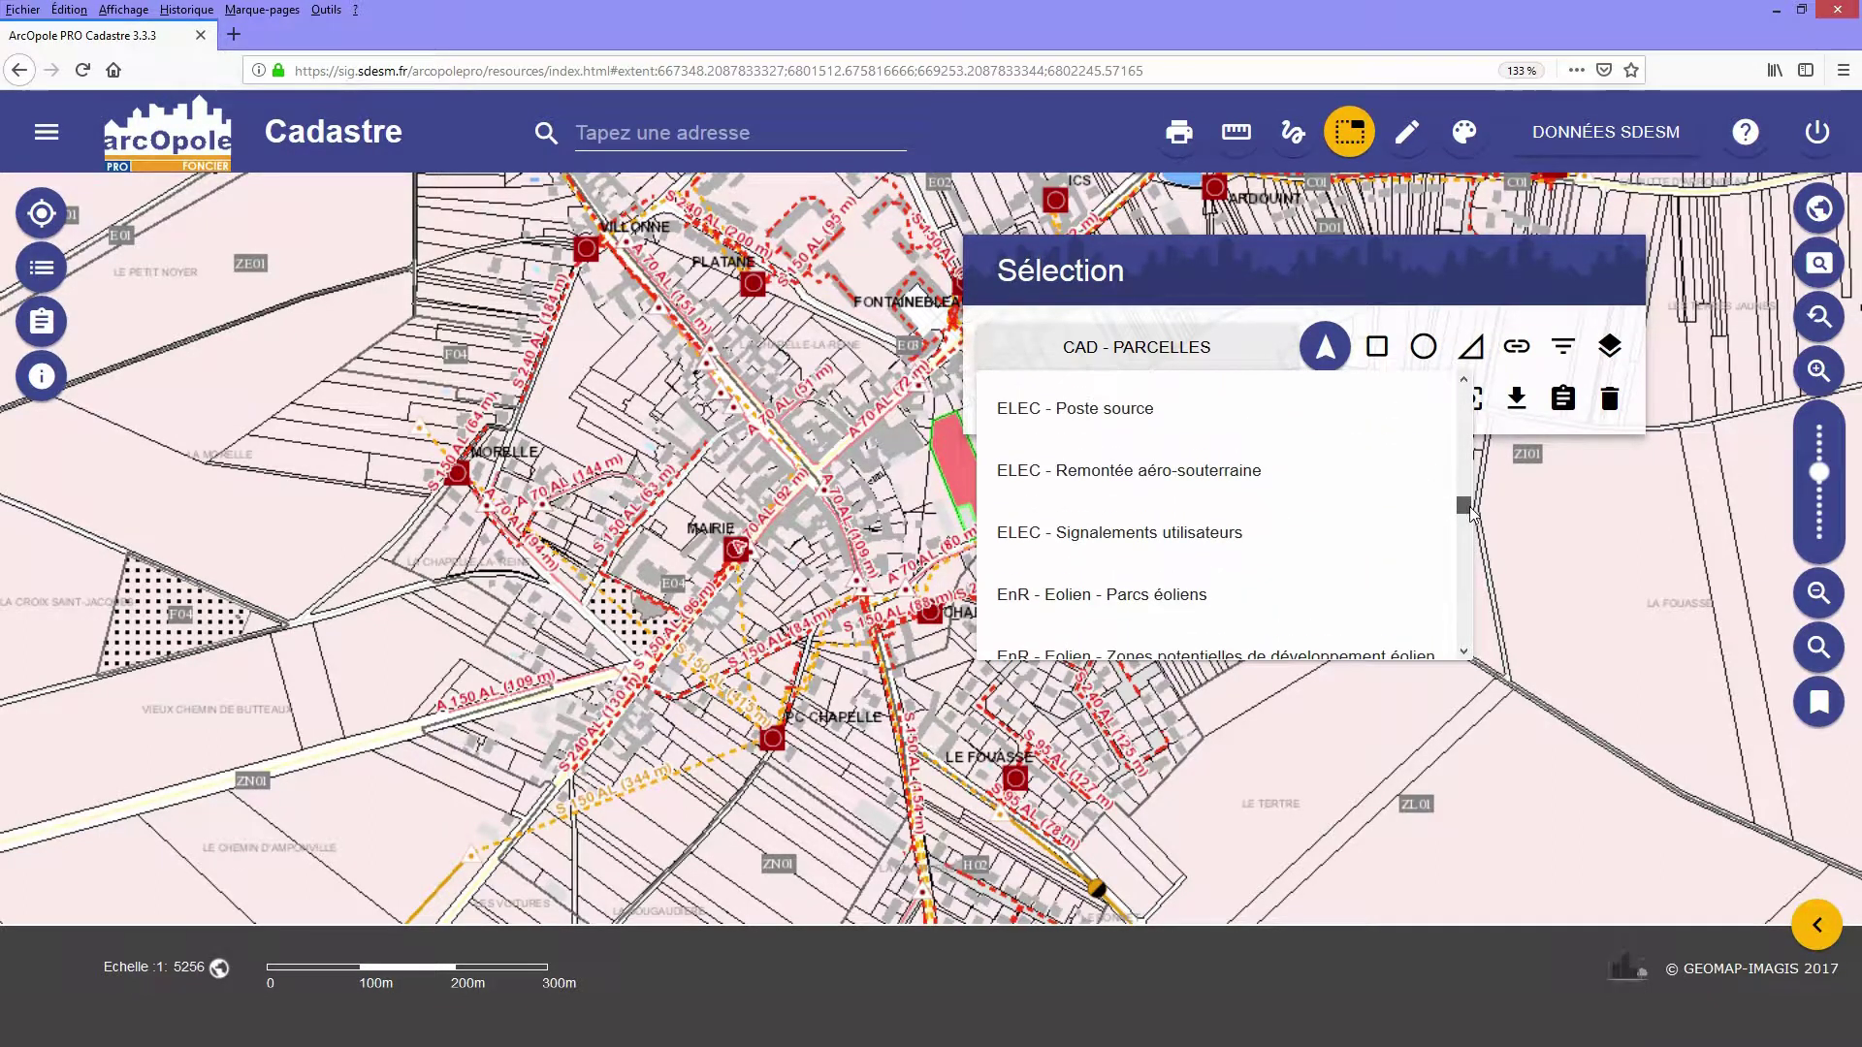
scroll(1185, 485, "up", 2)
left_click(1180, 476)
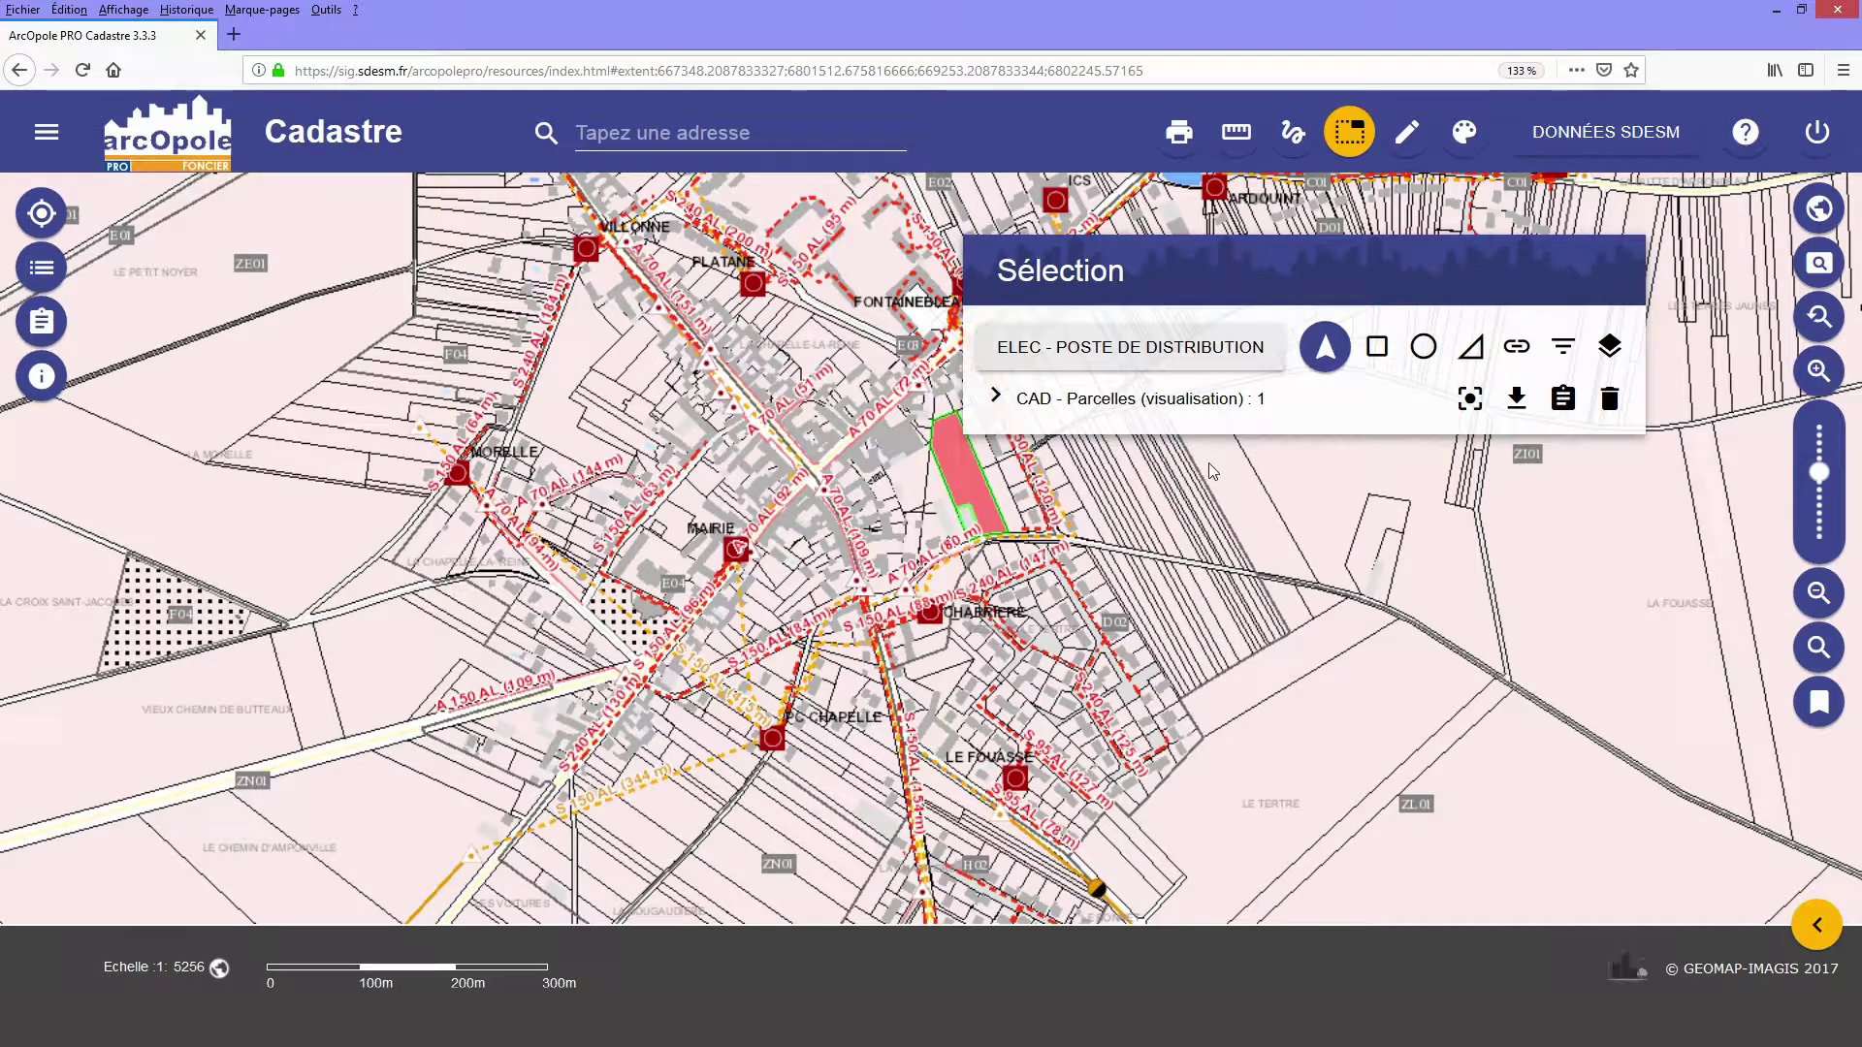
left_click(738, 560)
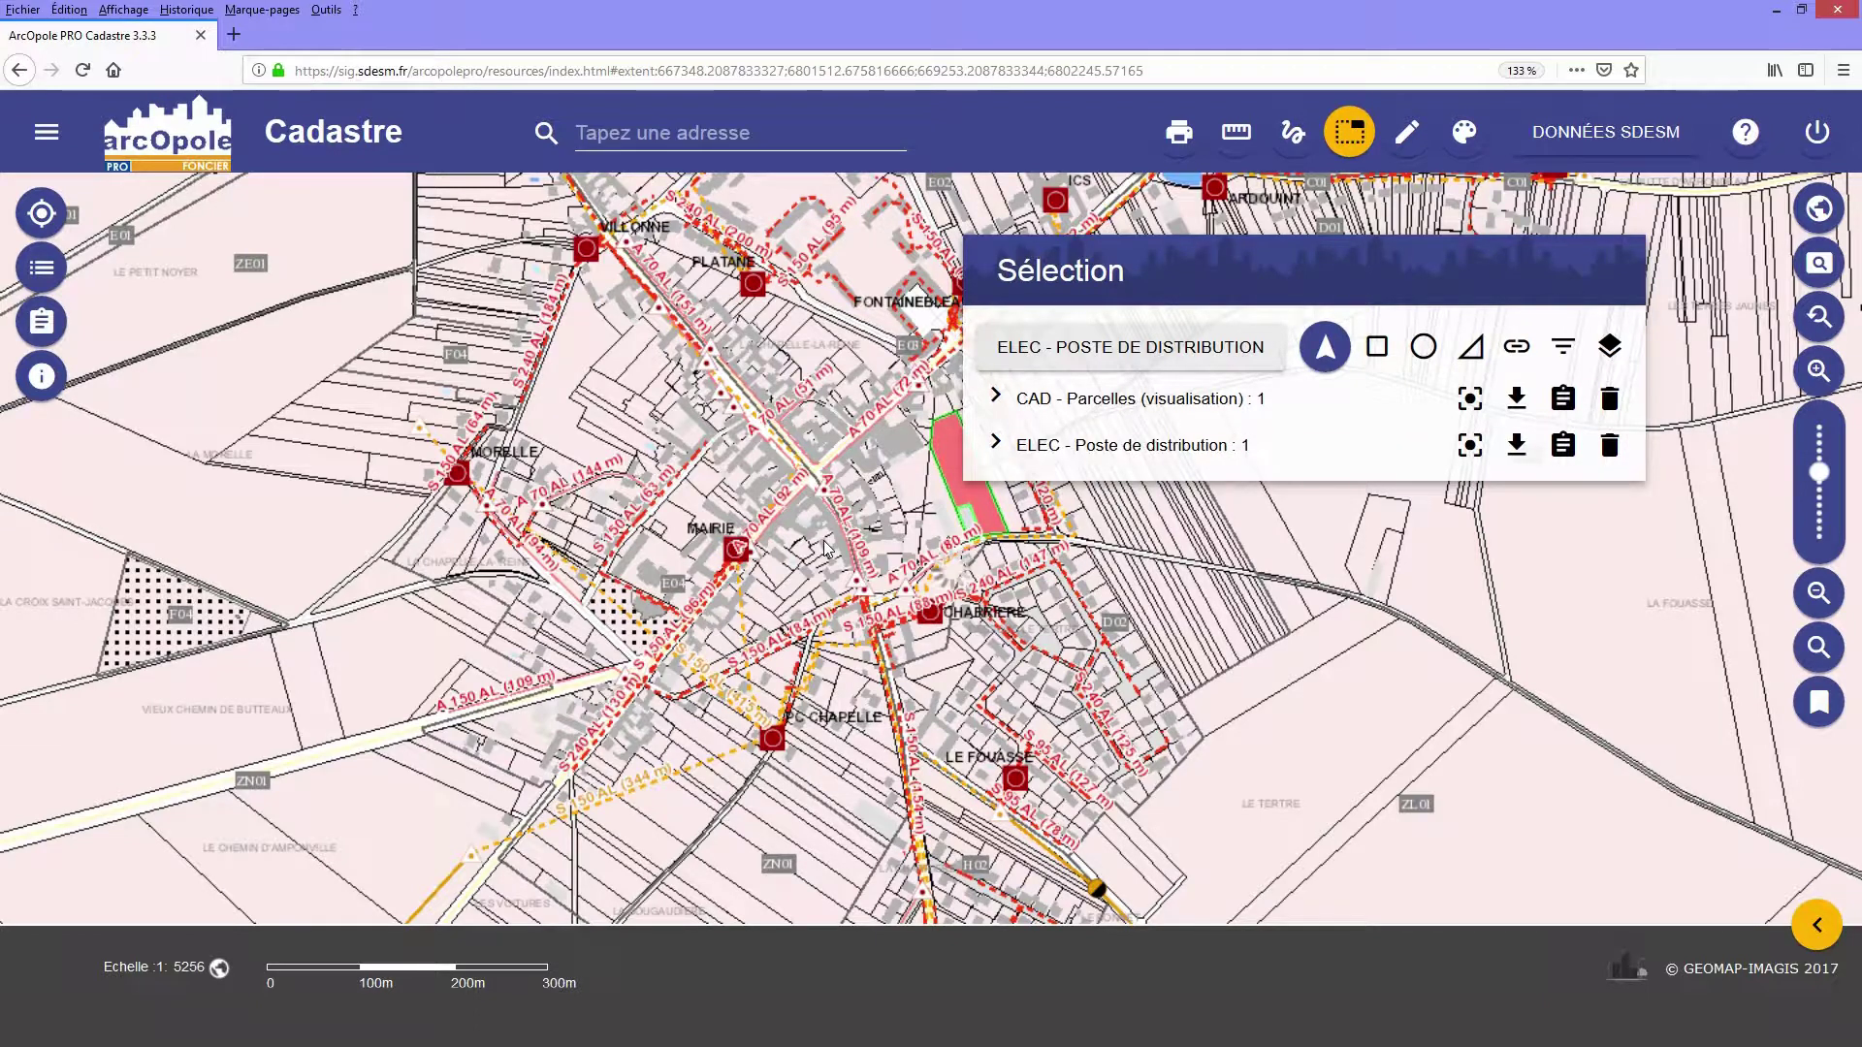
Switch the selection layer to ELEC - Linéaires BT and pick a single low-voltage line at the south-east edge of section D02.
left_click(1166, 368)
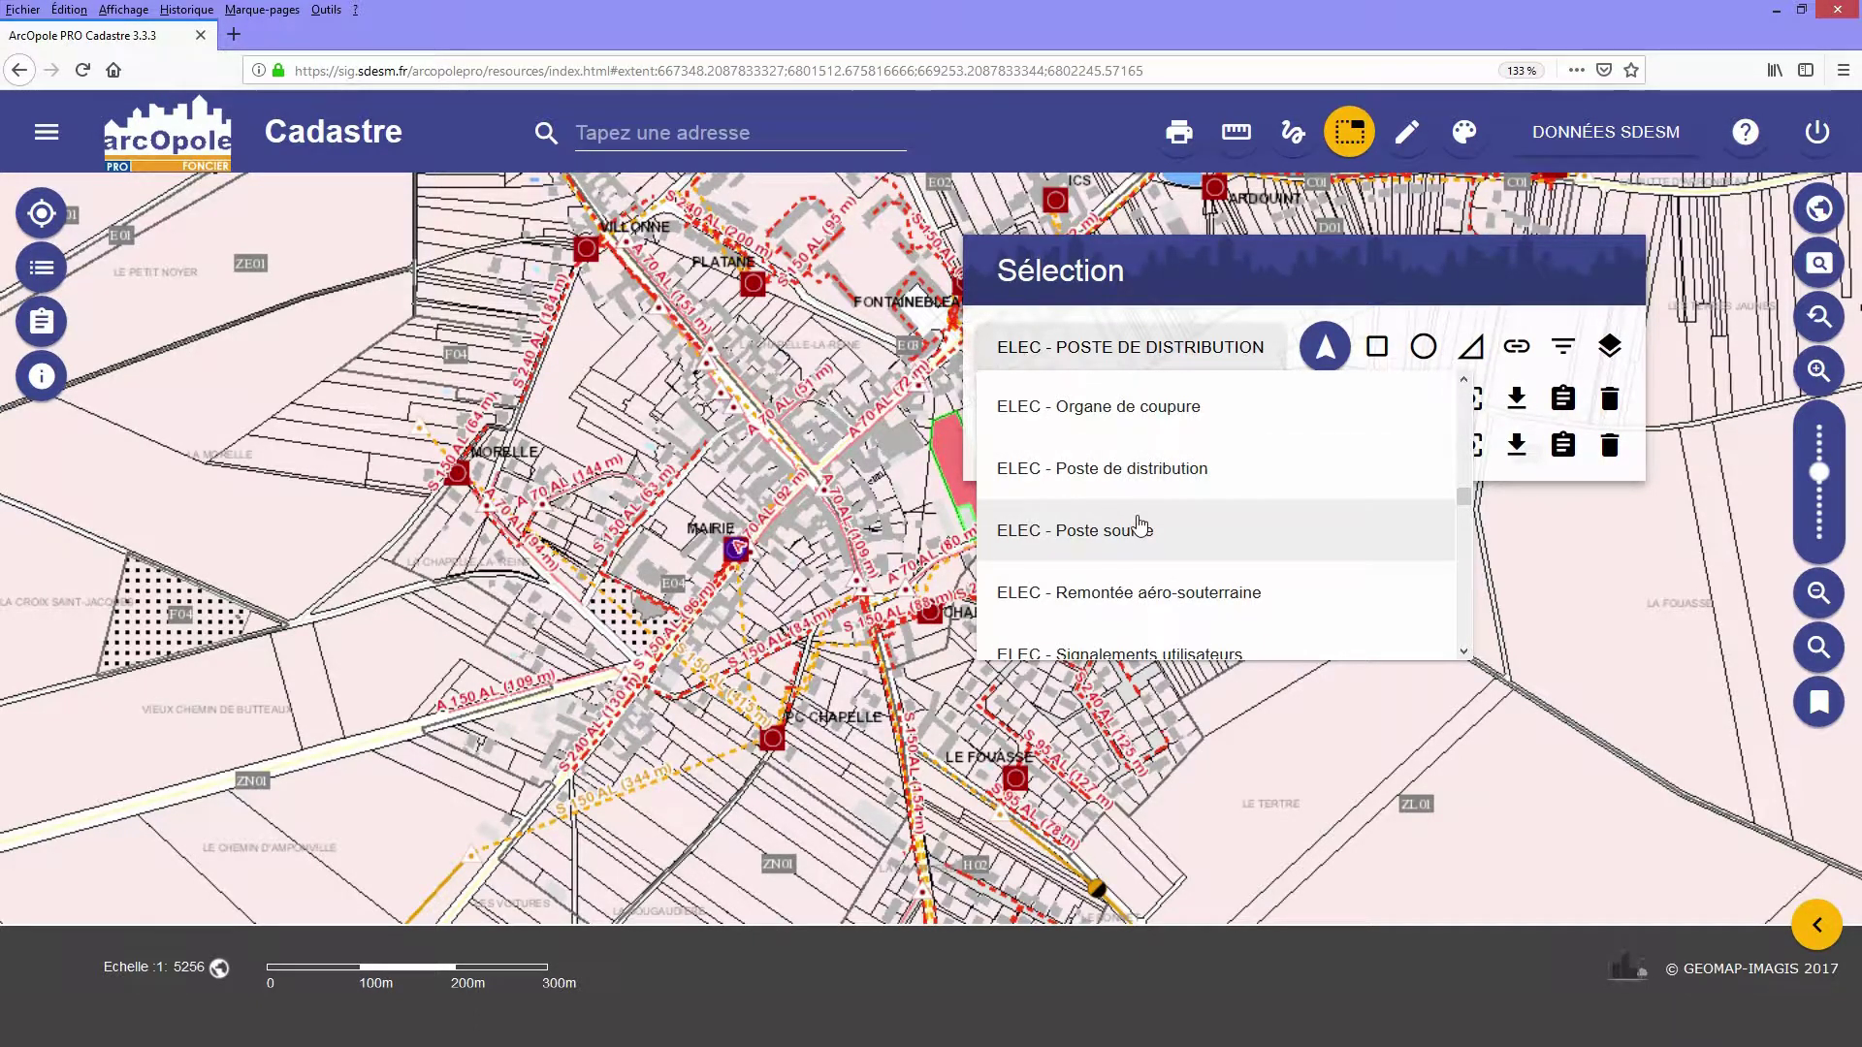
scroll(1140, 527, "up", 3)
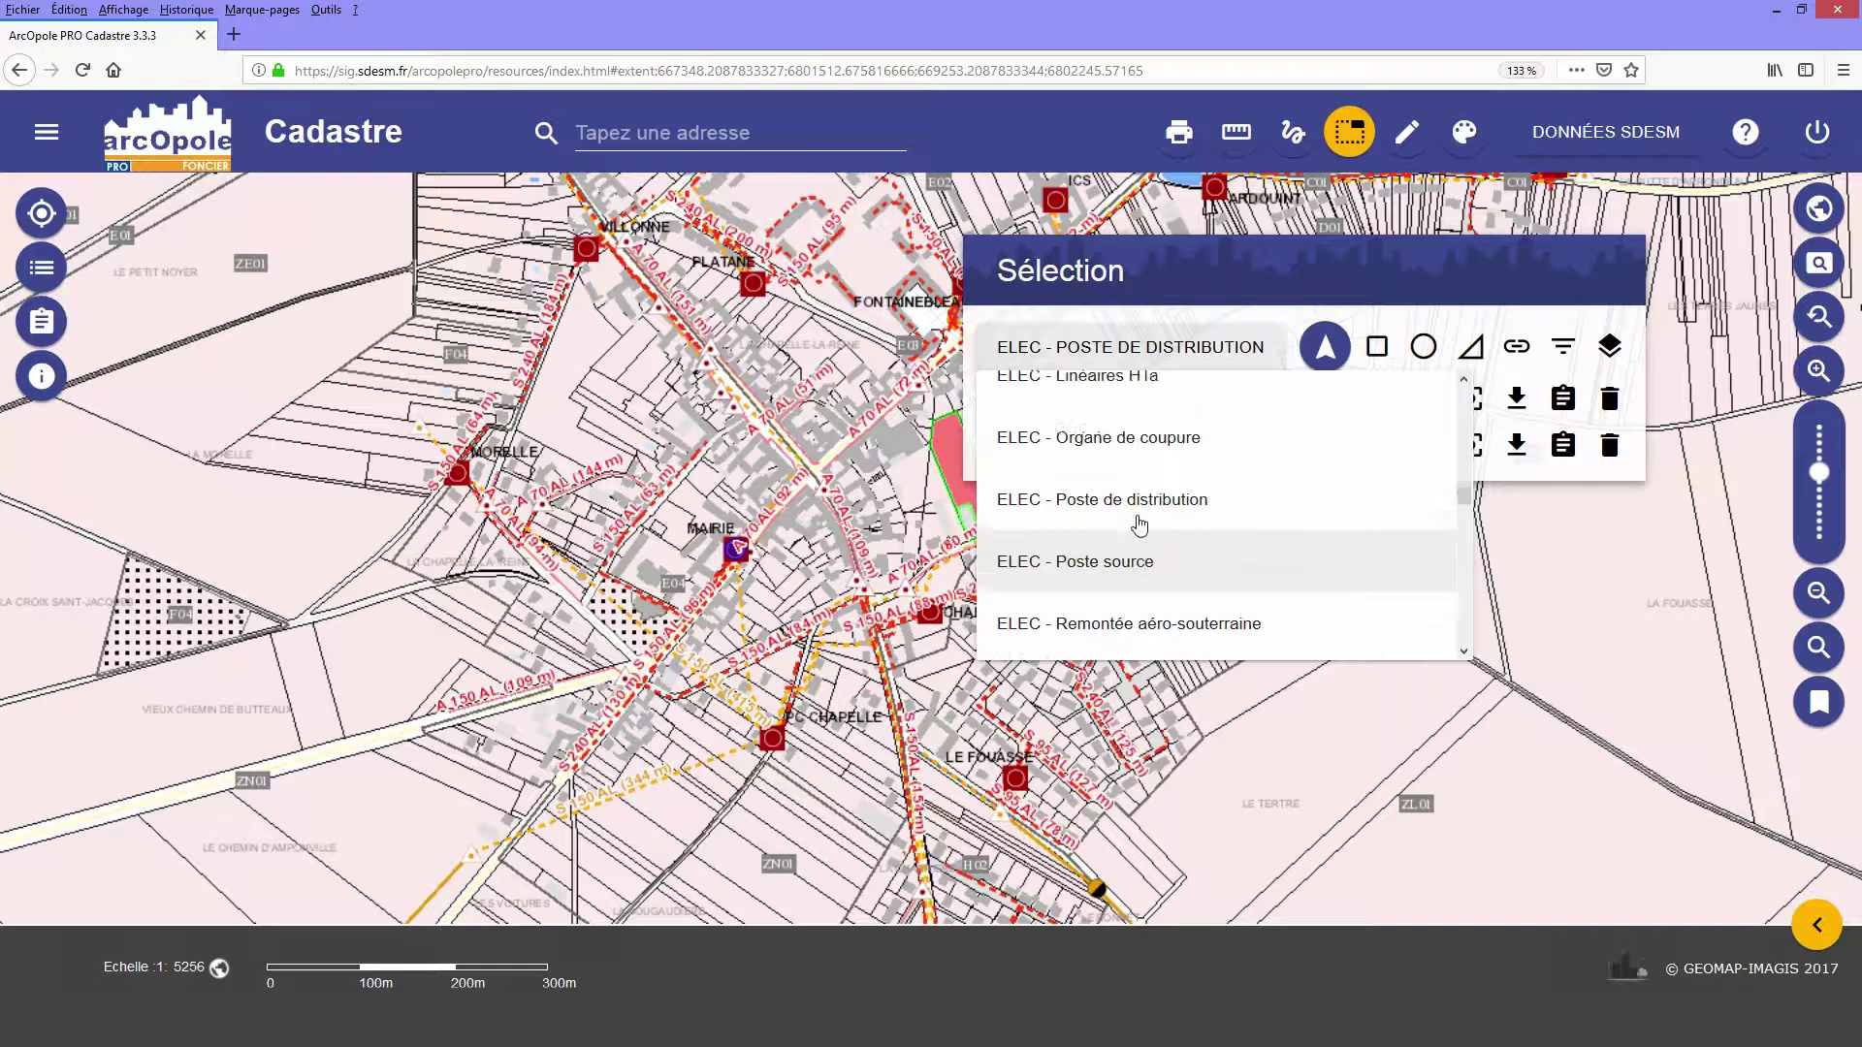
left_click(1128, 409)
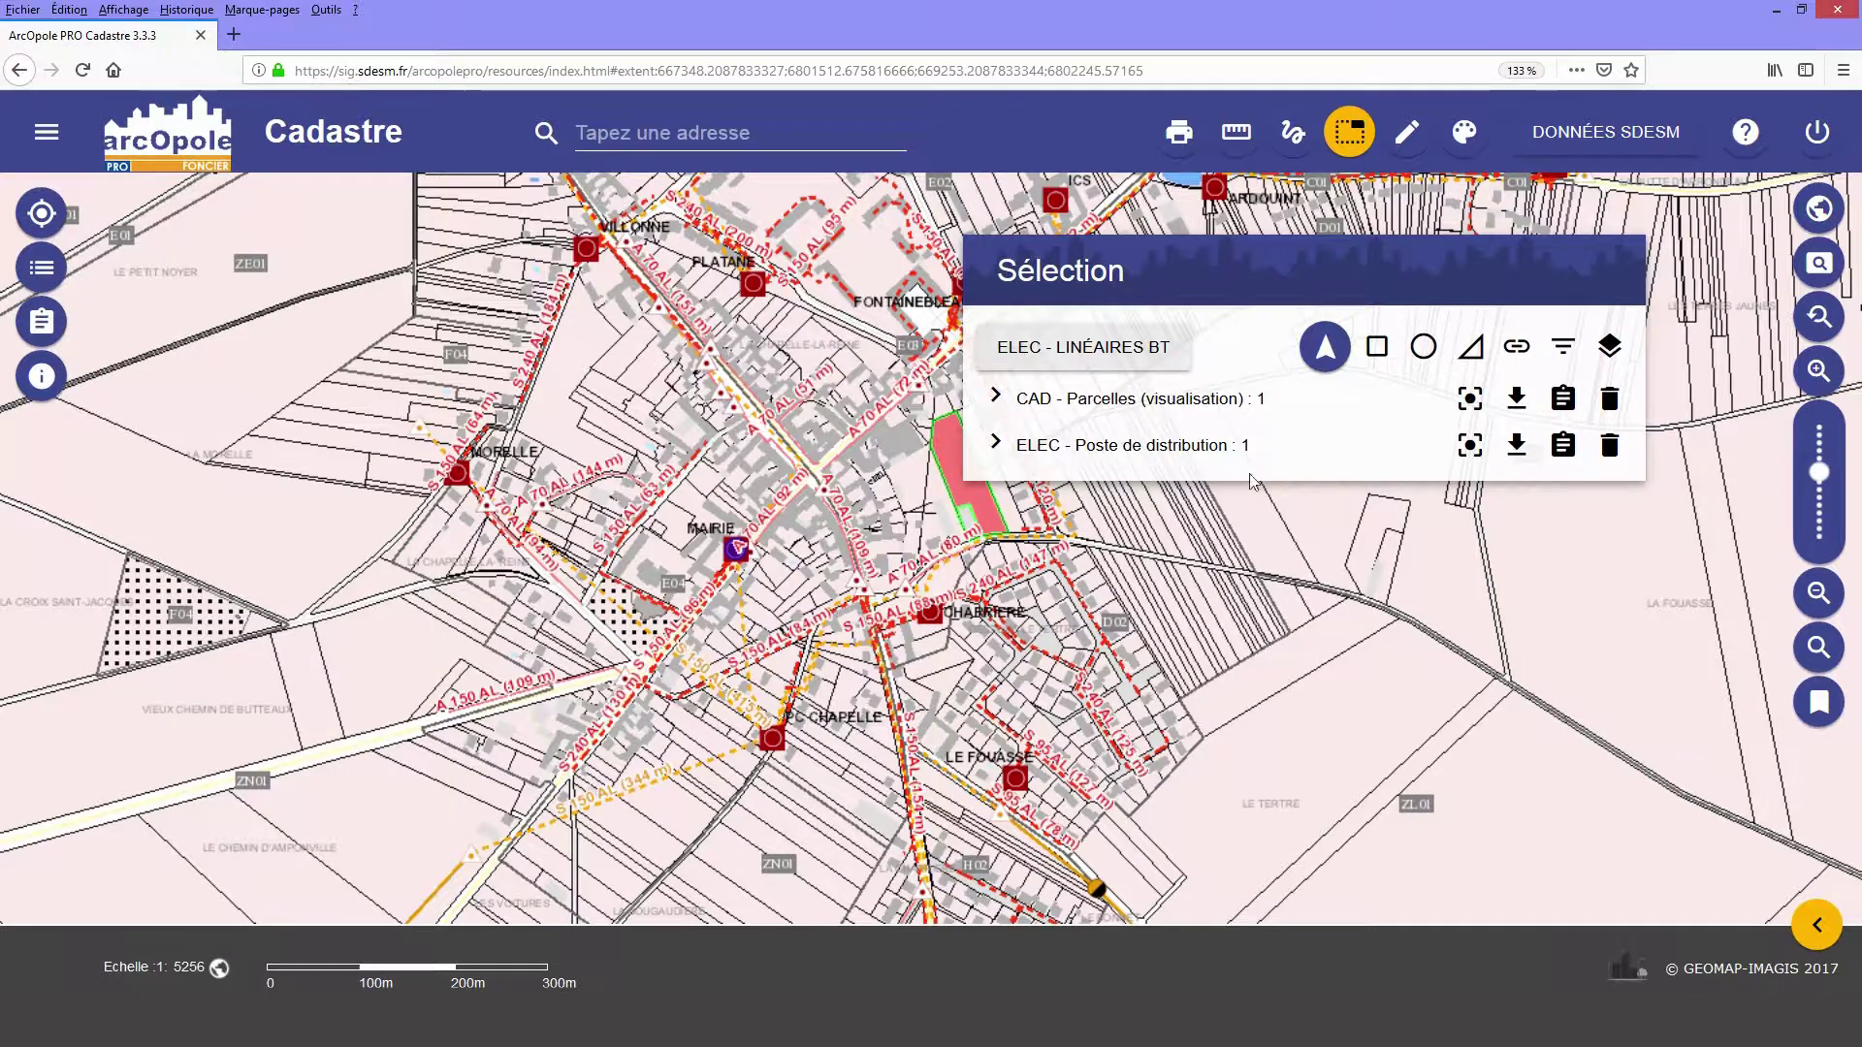
left_click(1082, 605)
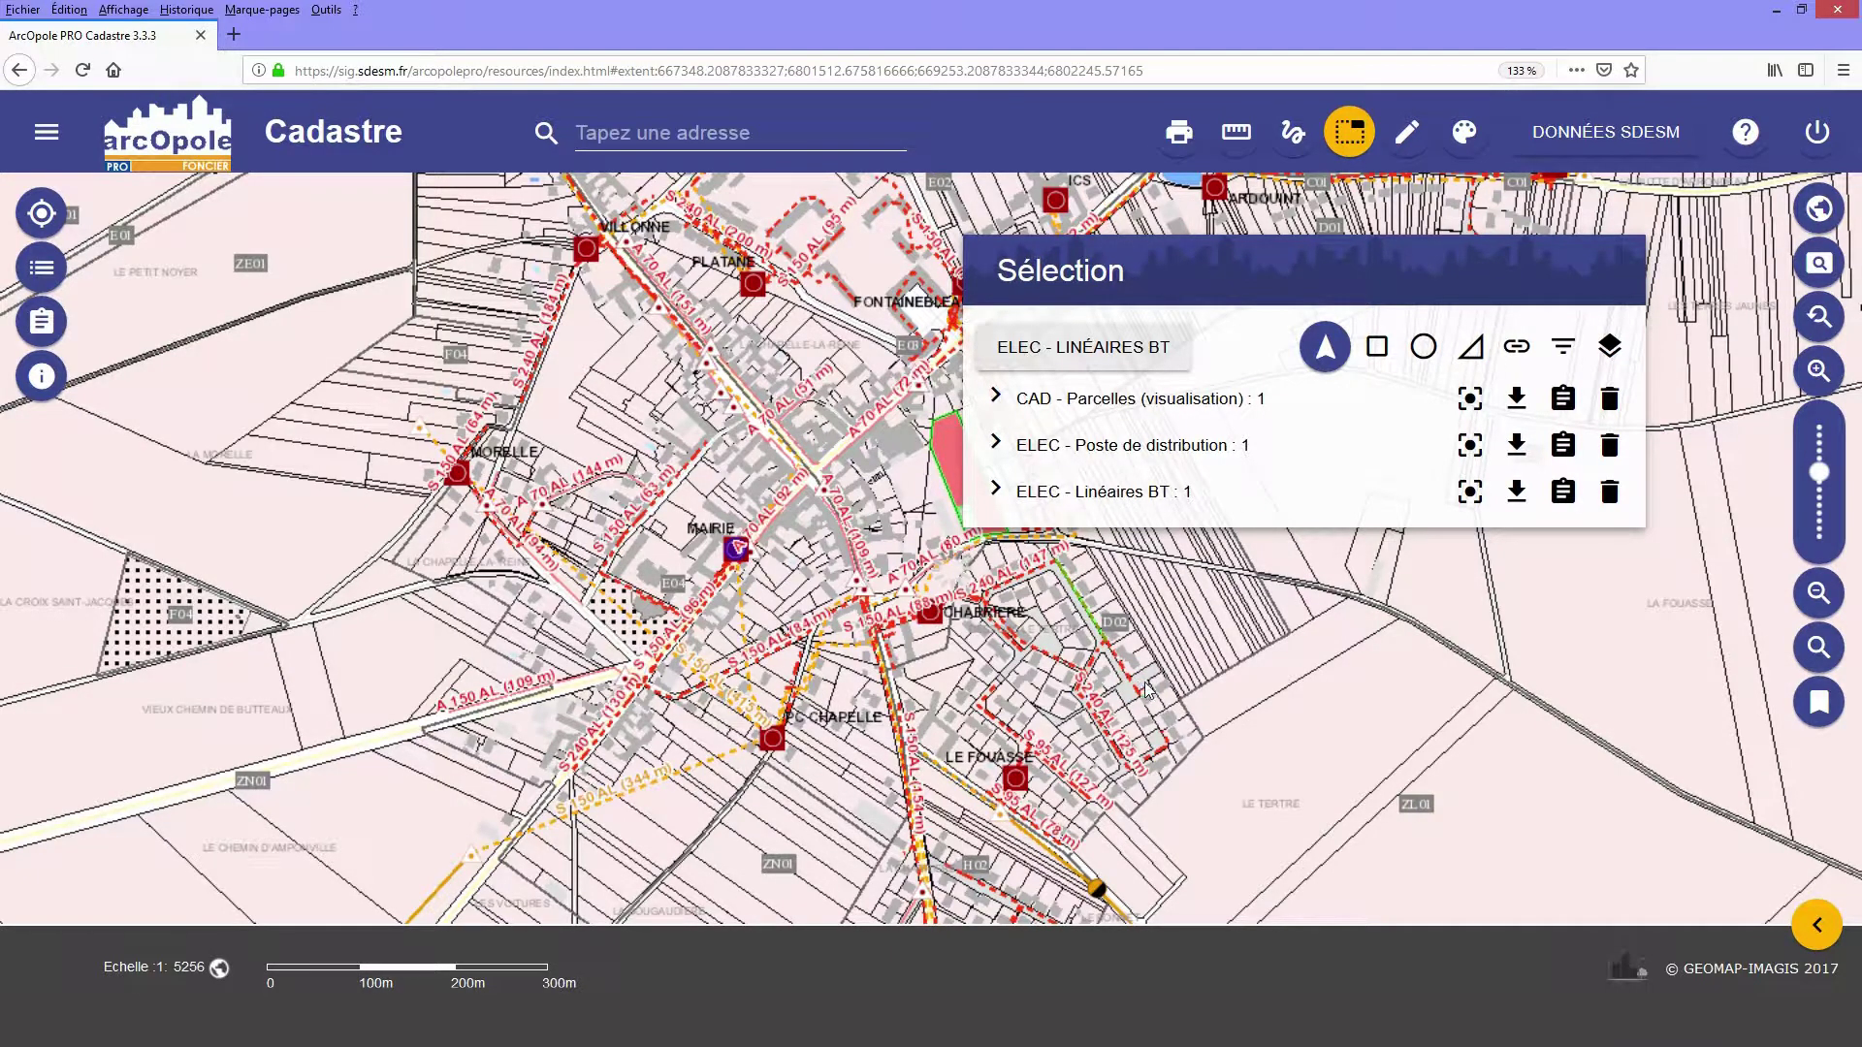
mouse_move(1157, 689)
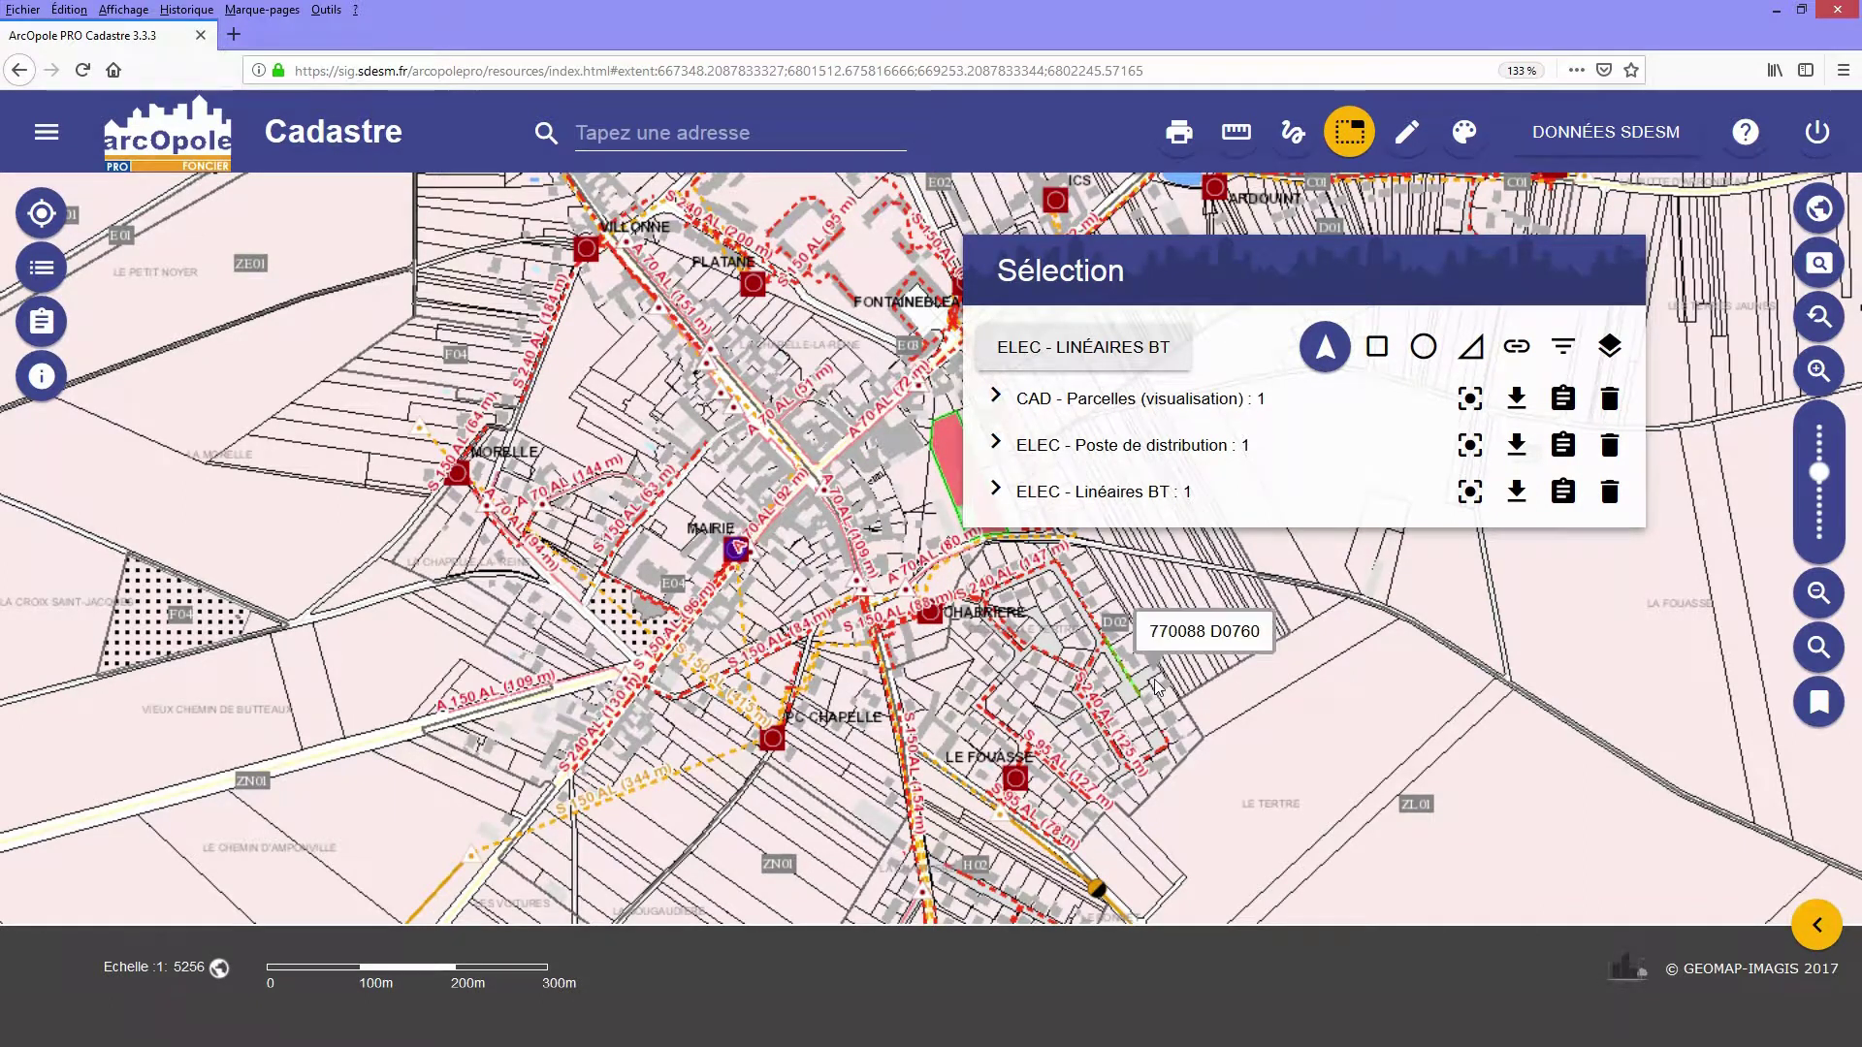
left_click(1166, 739)
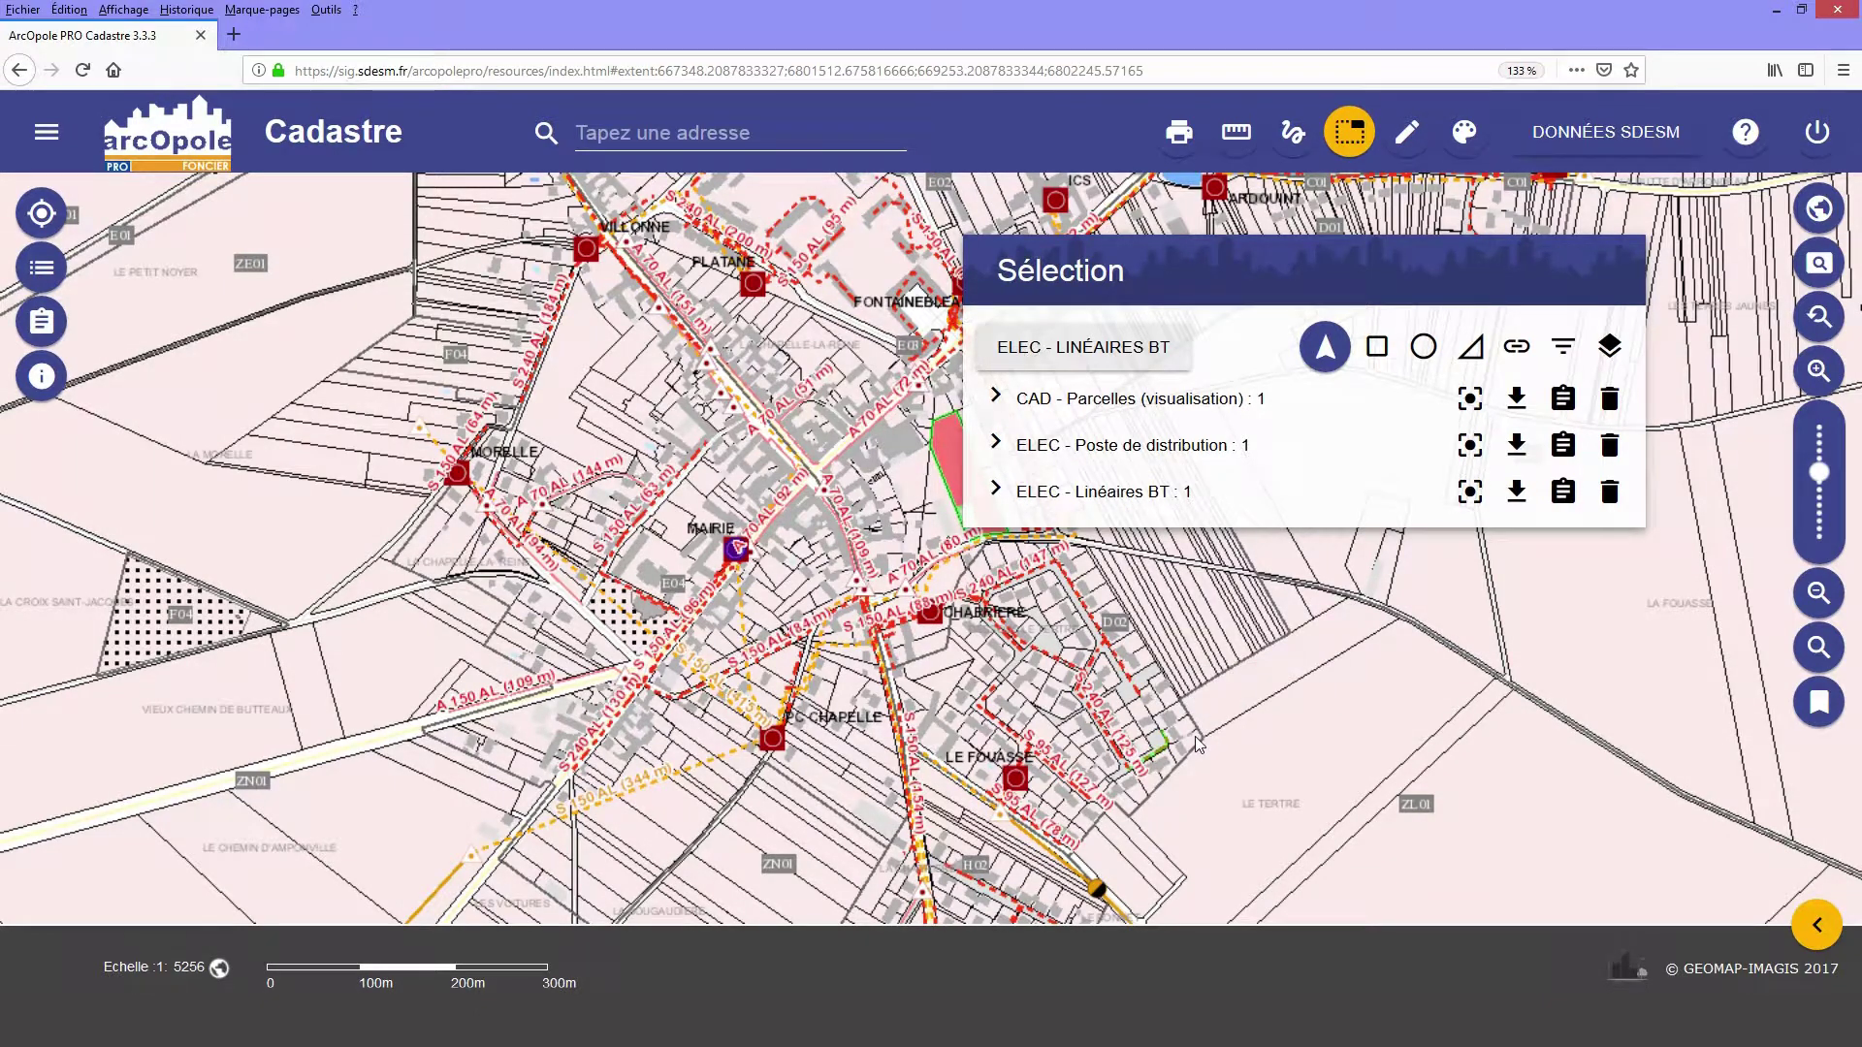
Add the other low-voltage lines of section D02, east of the CHABRIERE station, to the Linéaires BT selection.
left_click(1122, 759, "ctrl")
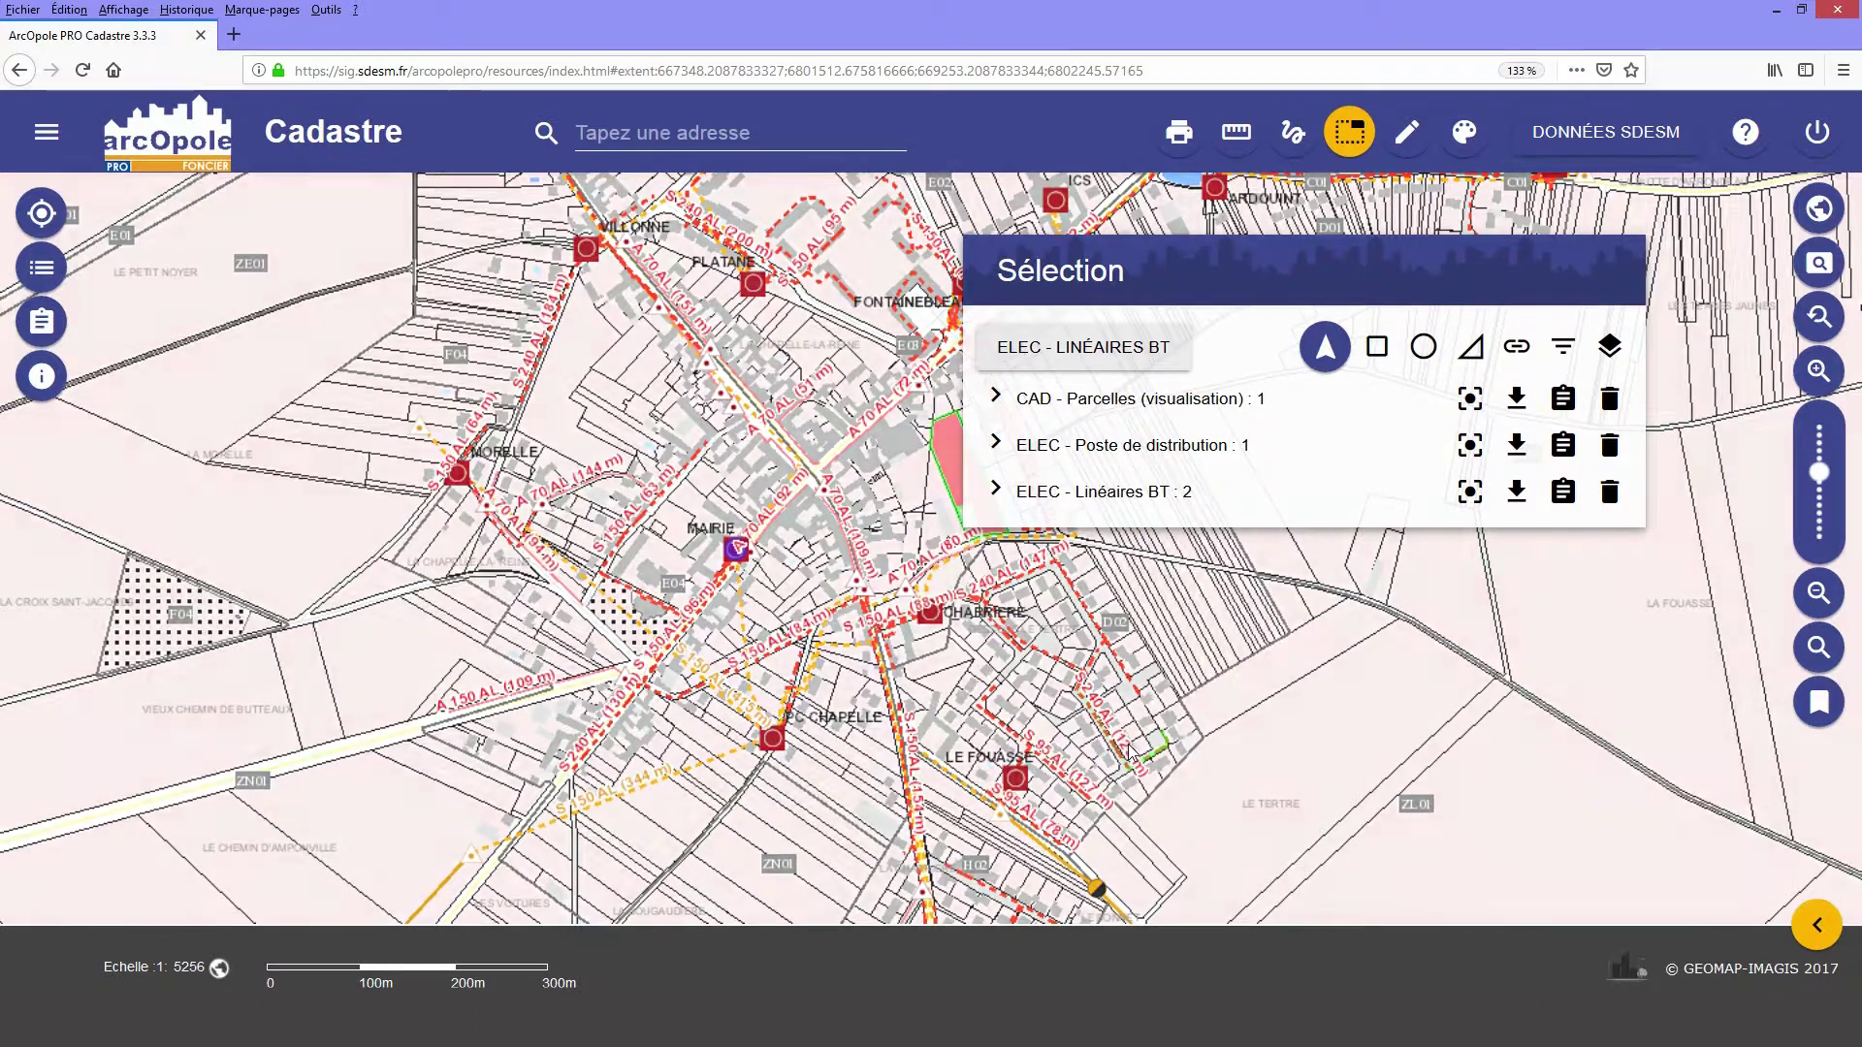
left_click(1094, 667, "ctrl")
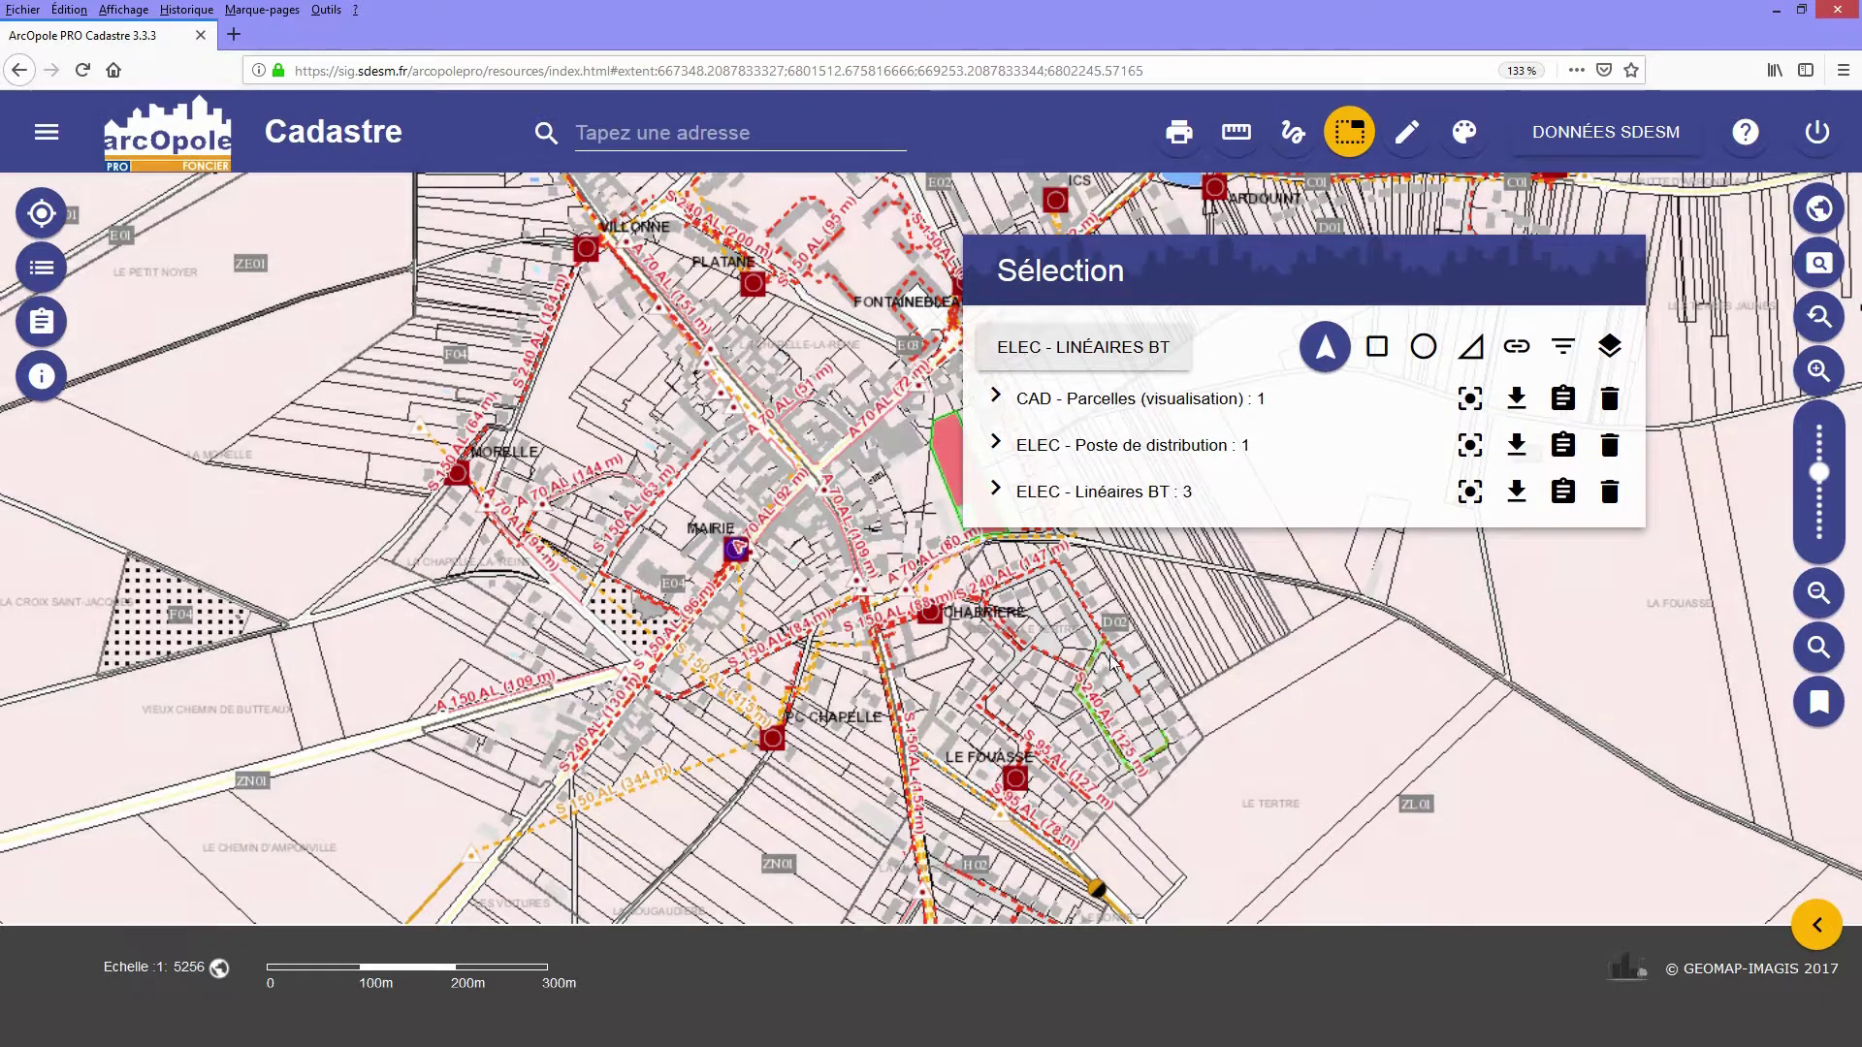
left_click(1115, 658, "ctrl")
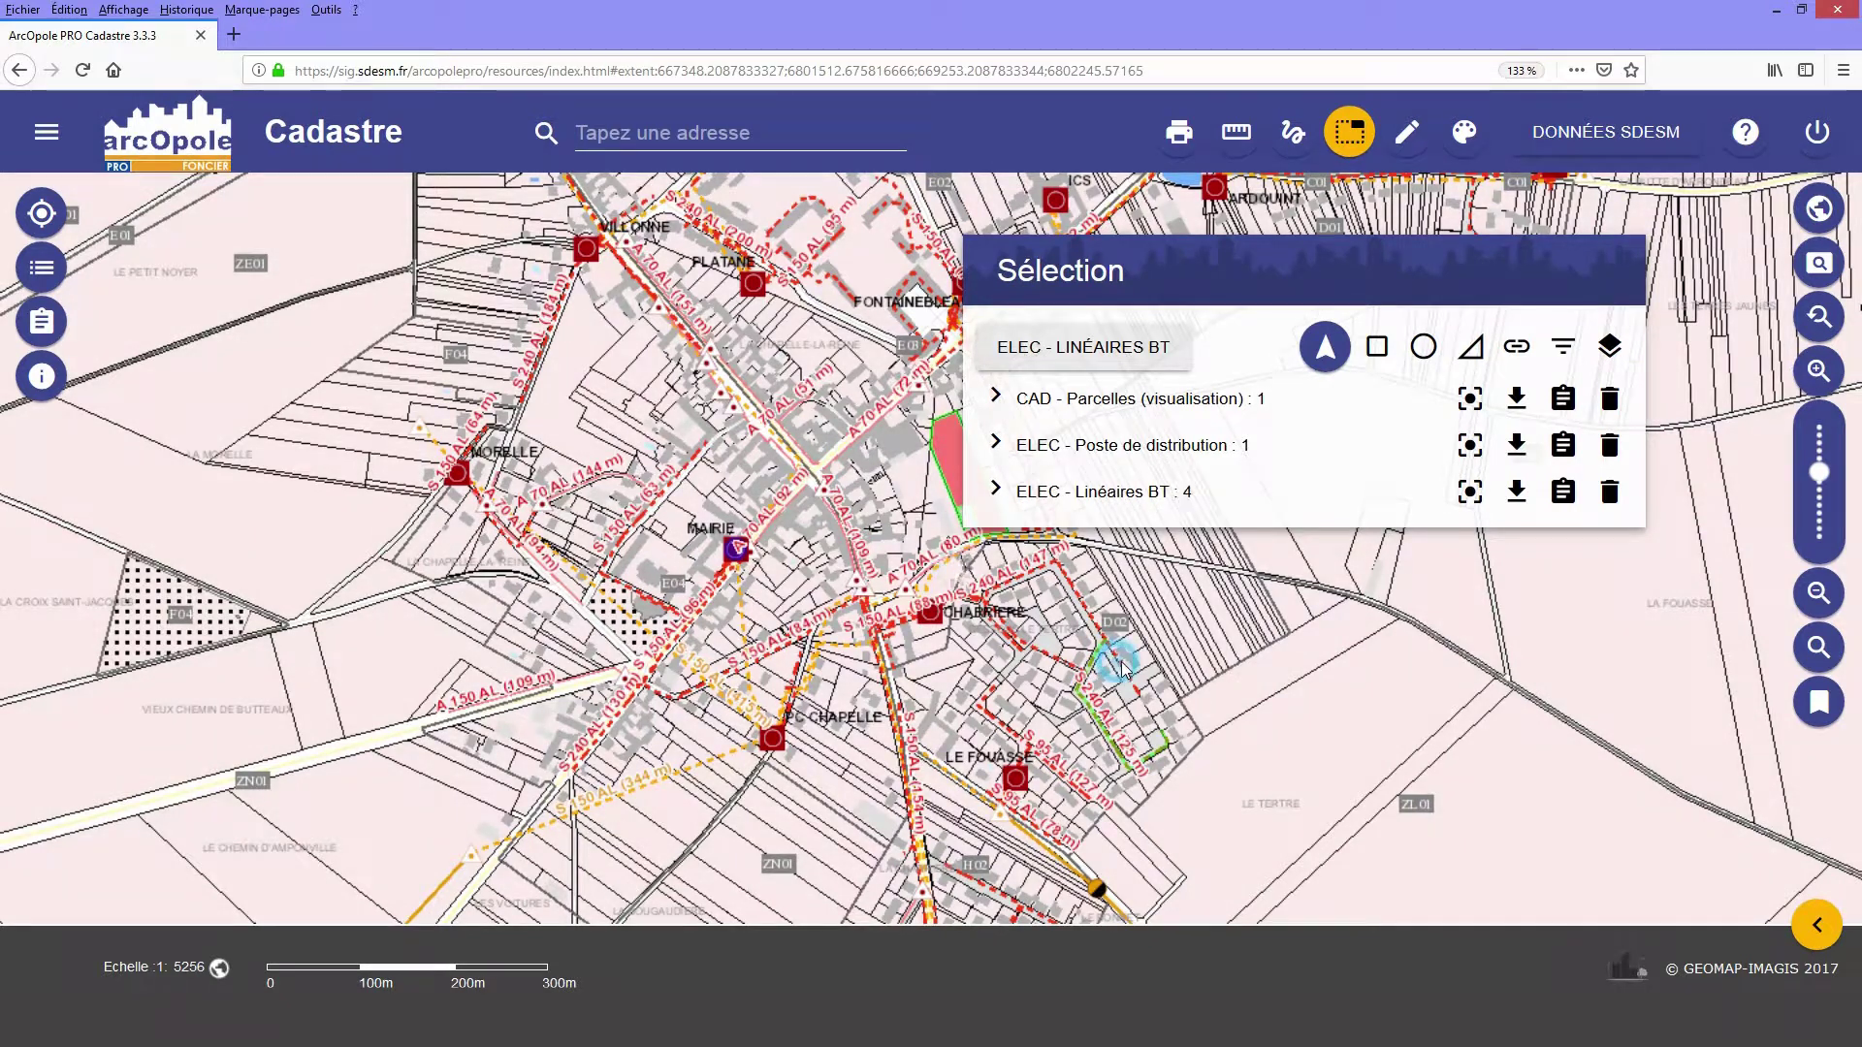
left_click(1082, 605, "ctrl")
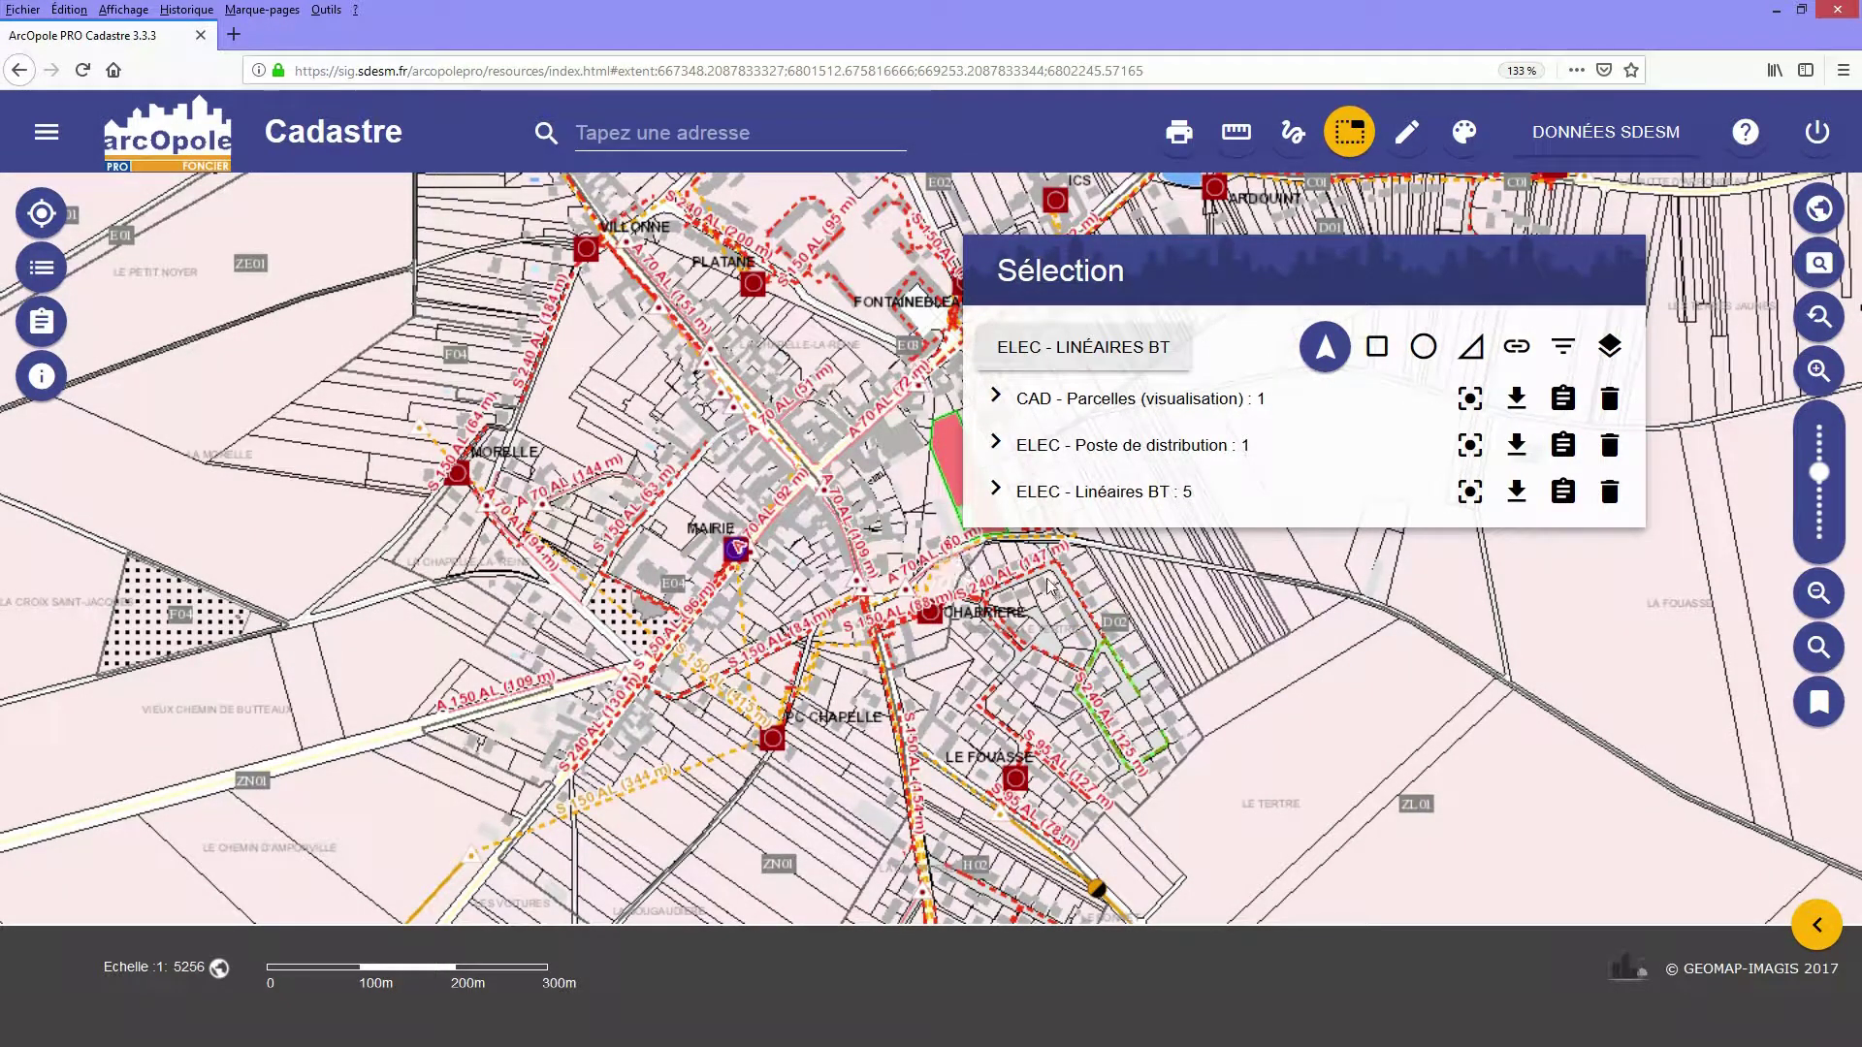
left_click(1042, 570, "ctrl")
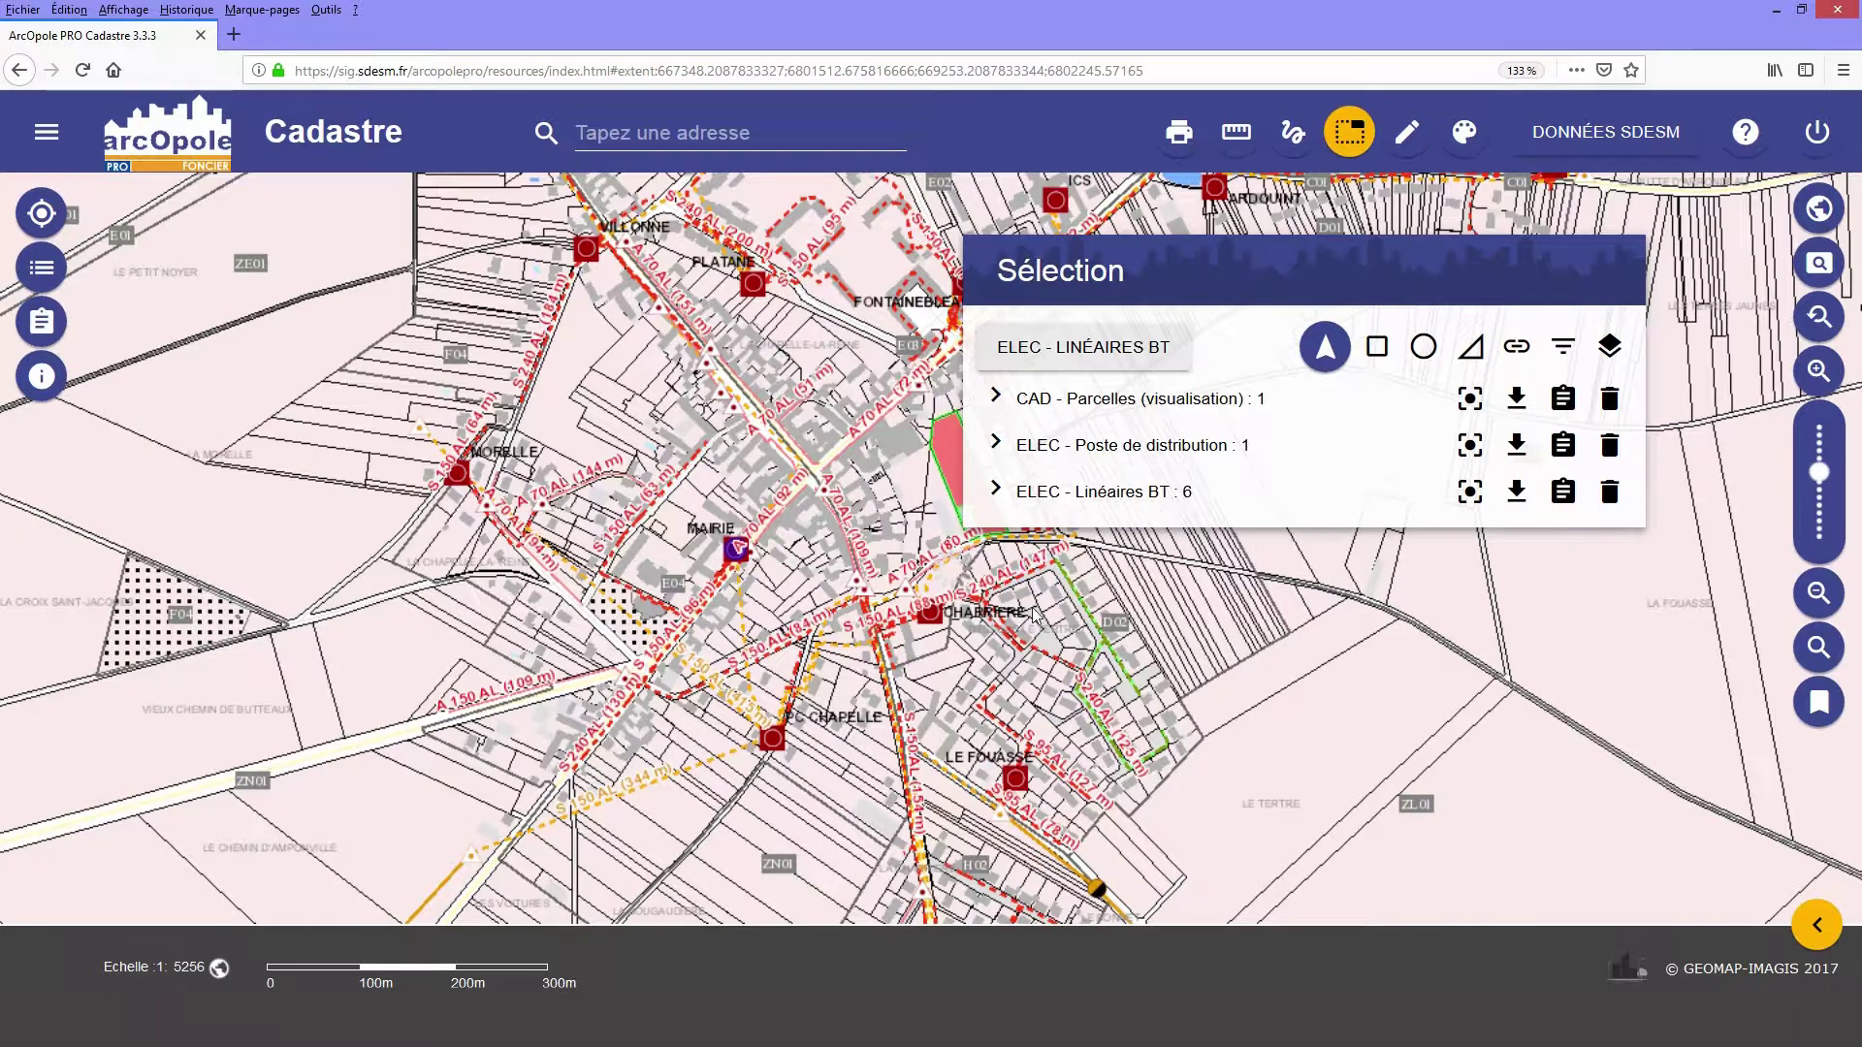
left_click(1018, 645, "ctrl")
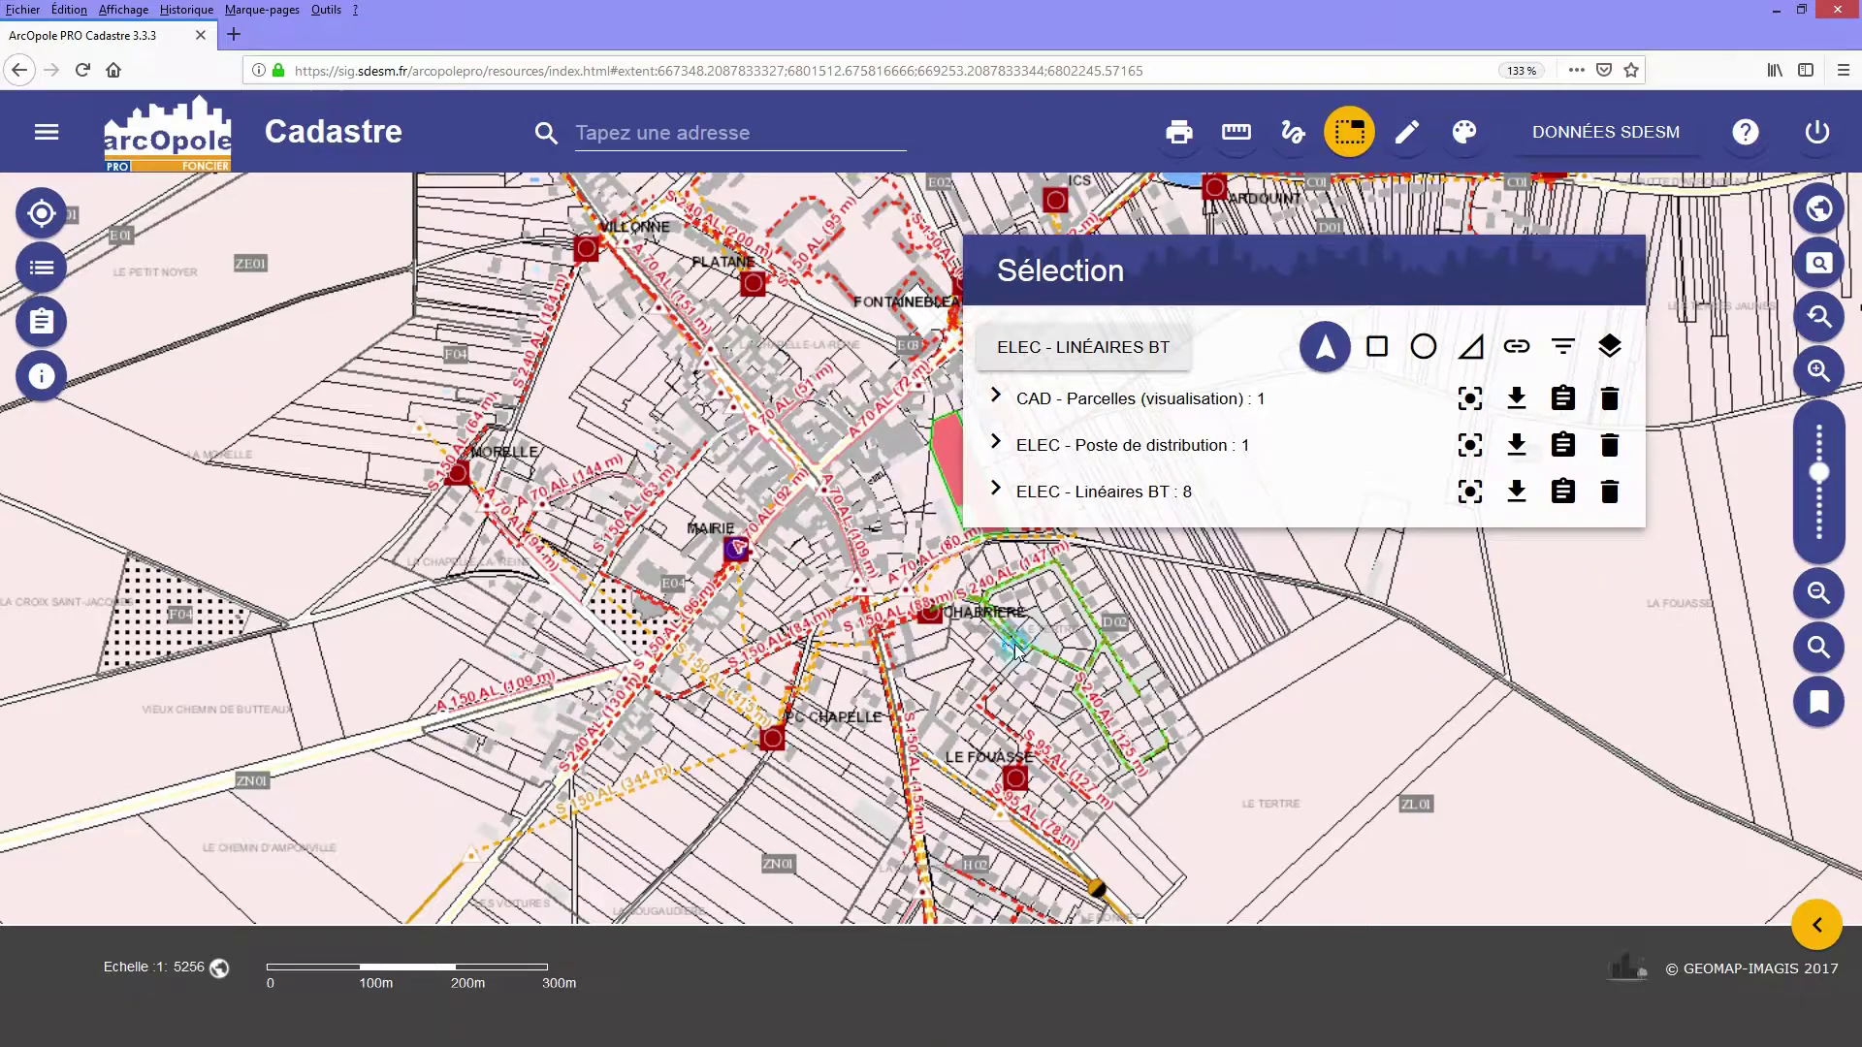
Toggle the low-voltage lines between CHABRIERE and section D02, and add those around LE FOUASSE to the selection.
left_click(1051, 653, "ctrl")
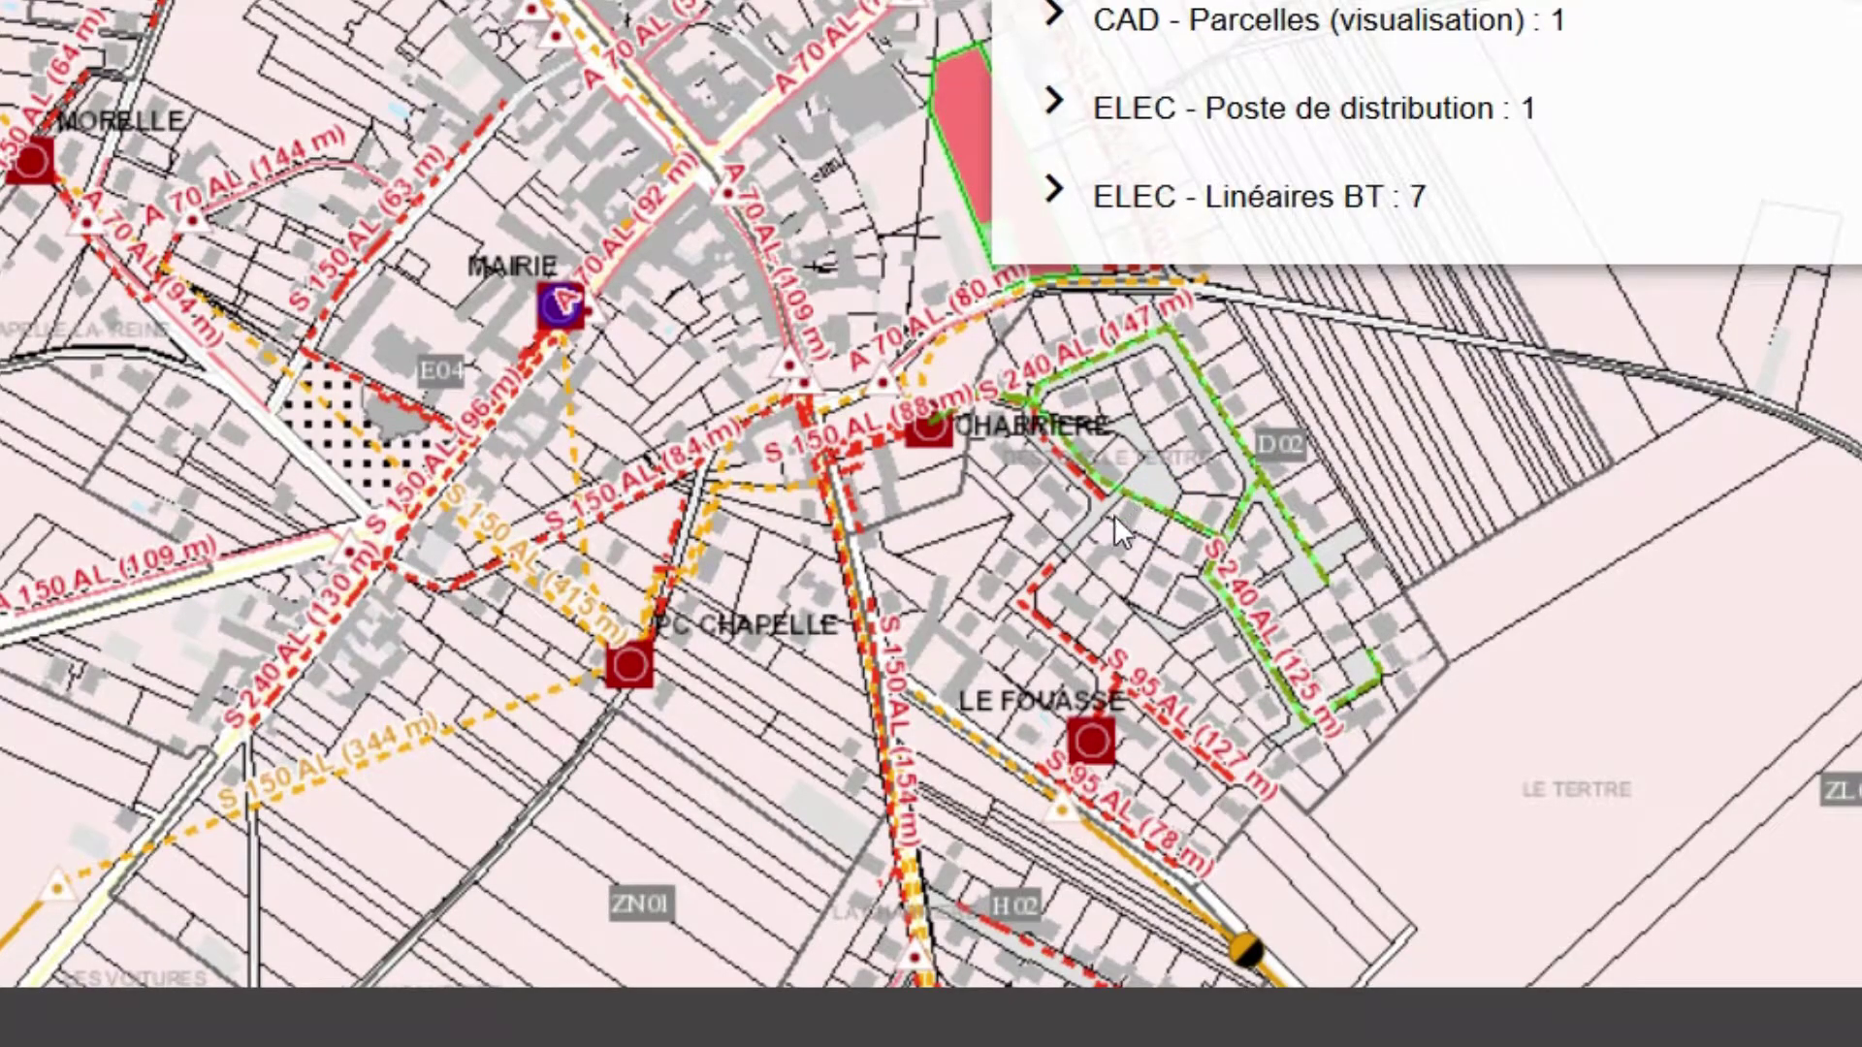
left_click(1085, 481, "ctrl")
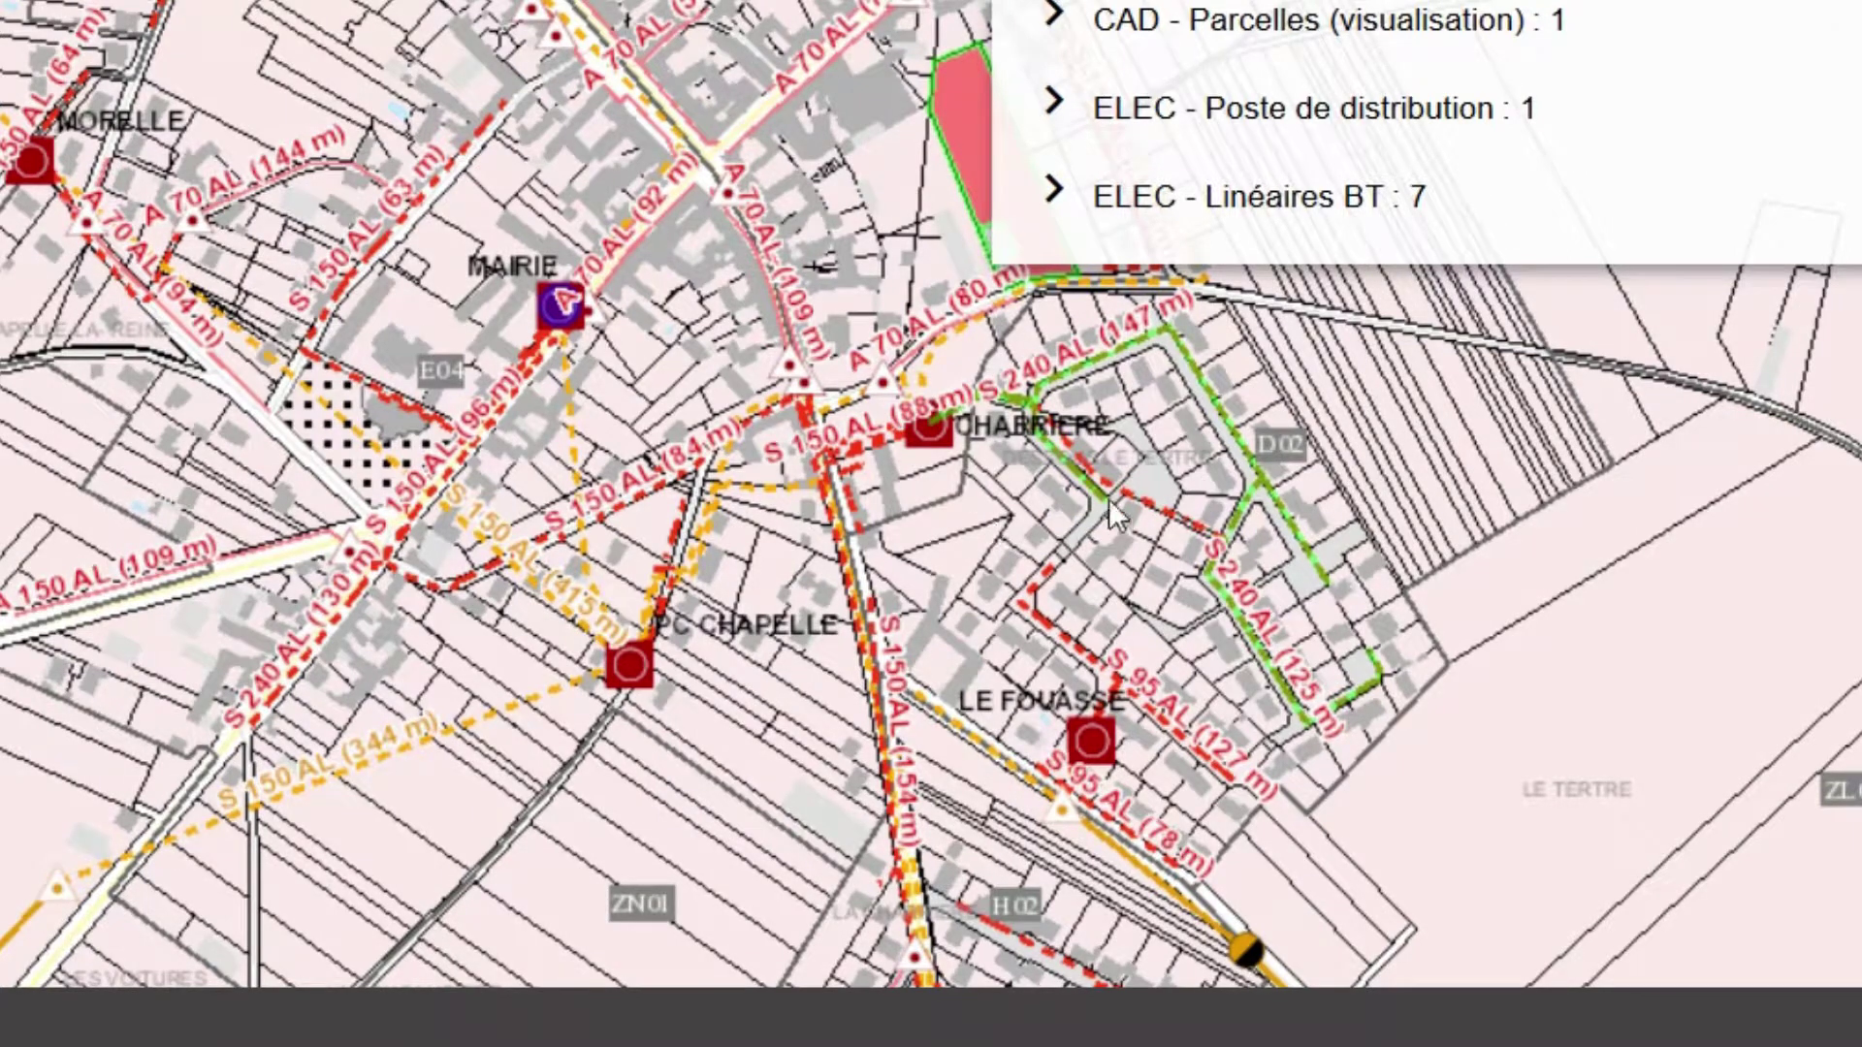
left_click(1087, 642, "ctrl")
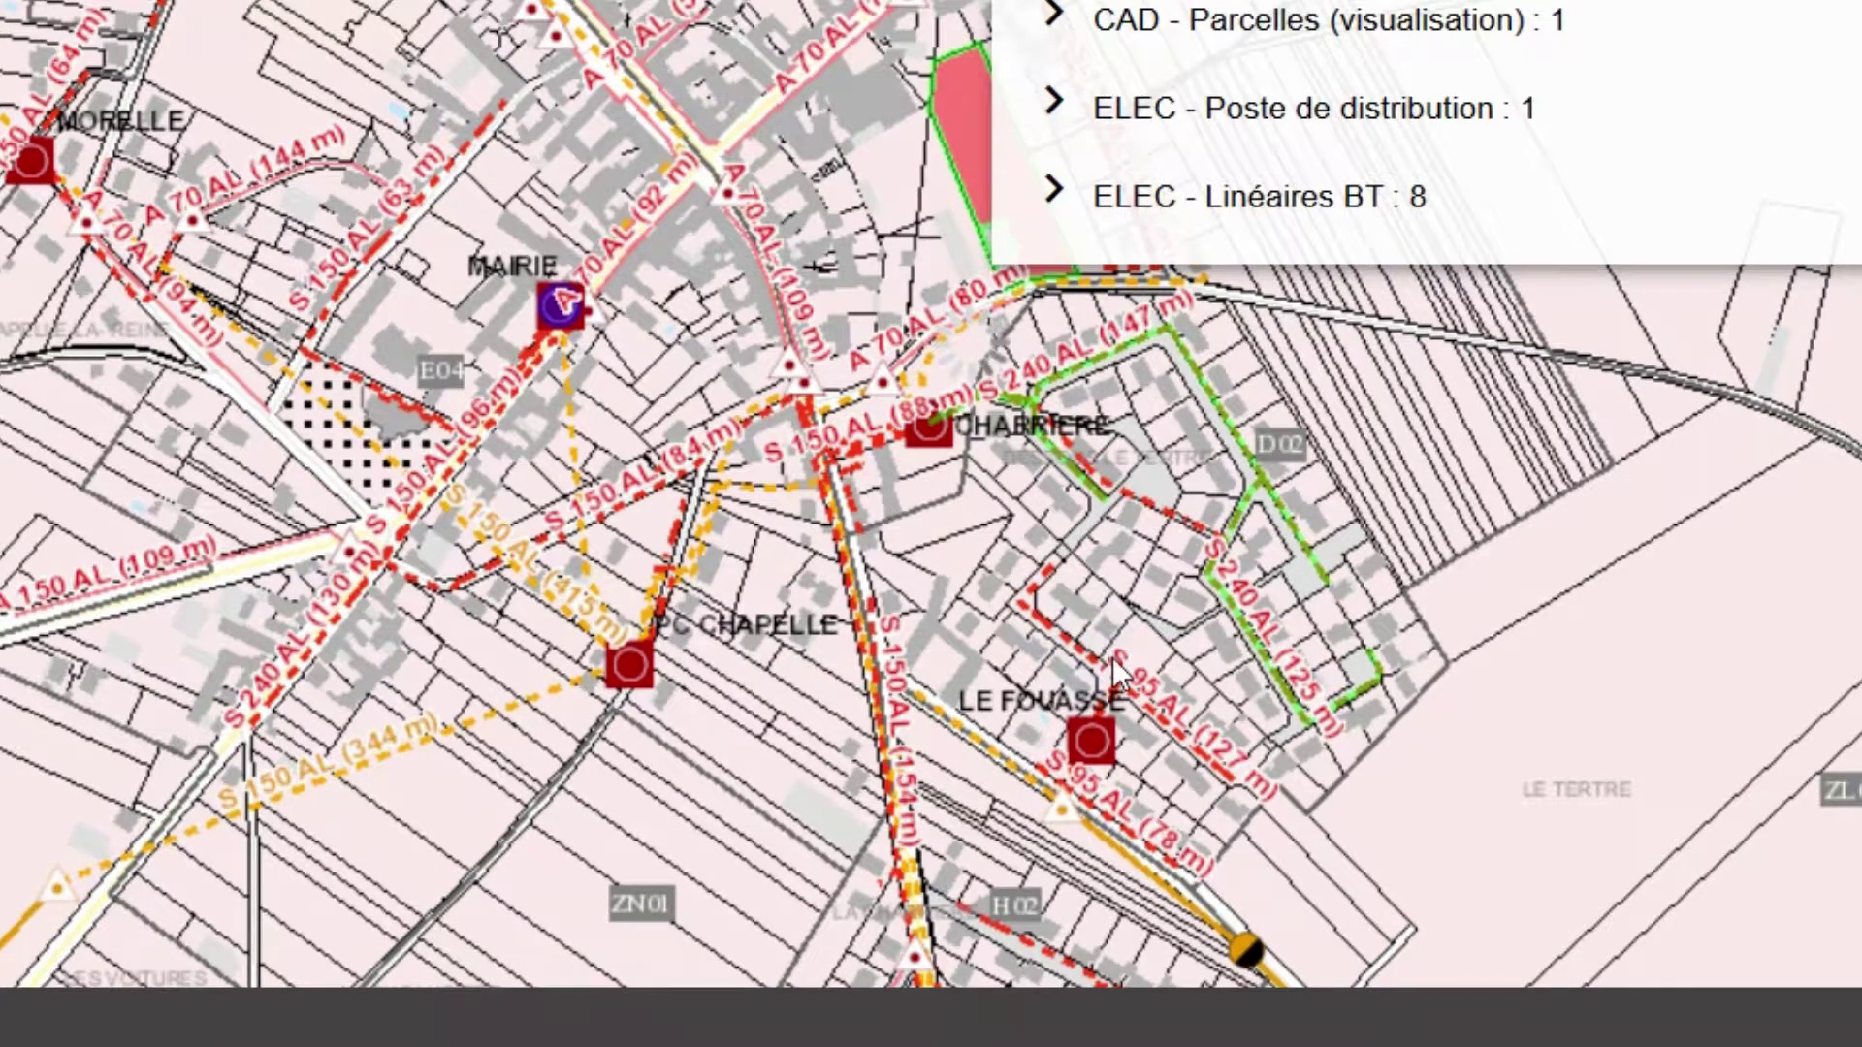
left_click(1172, 729, "ctrl")
left_click(1162, 848, "ctrl")
left_click(1207, 846)
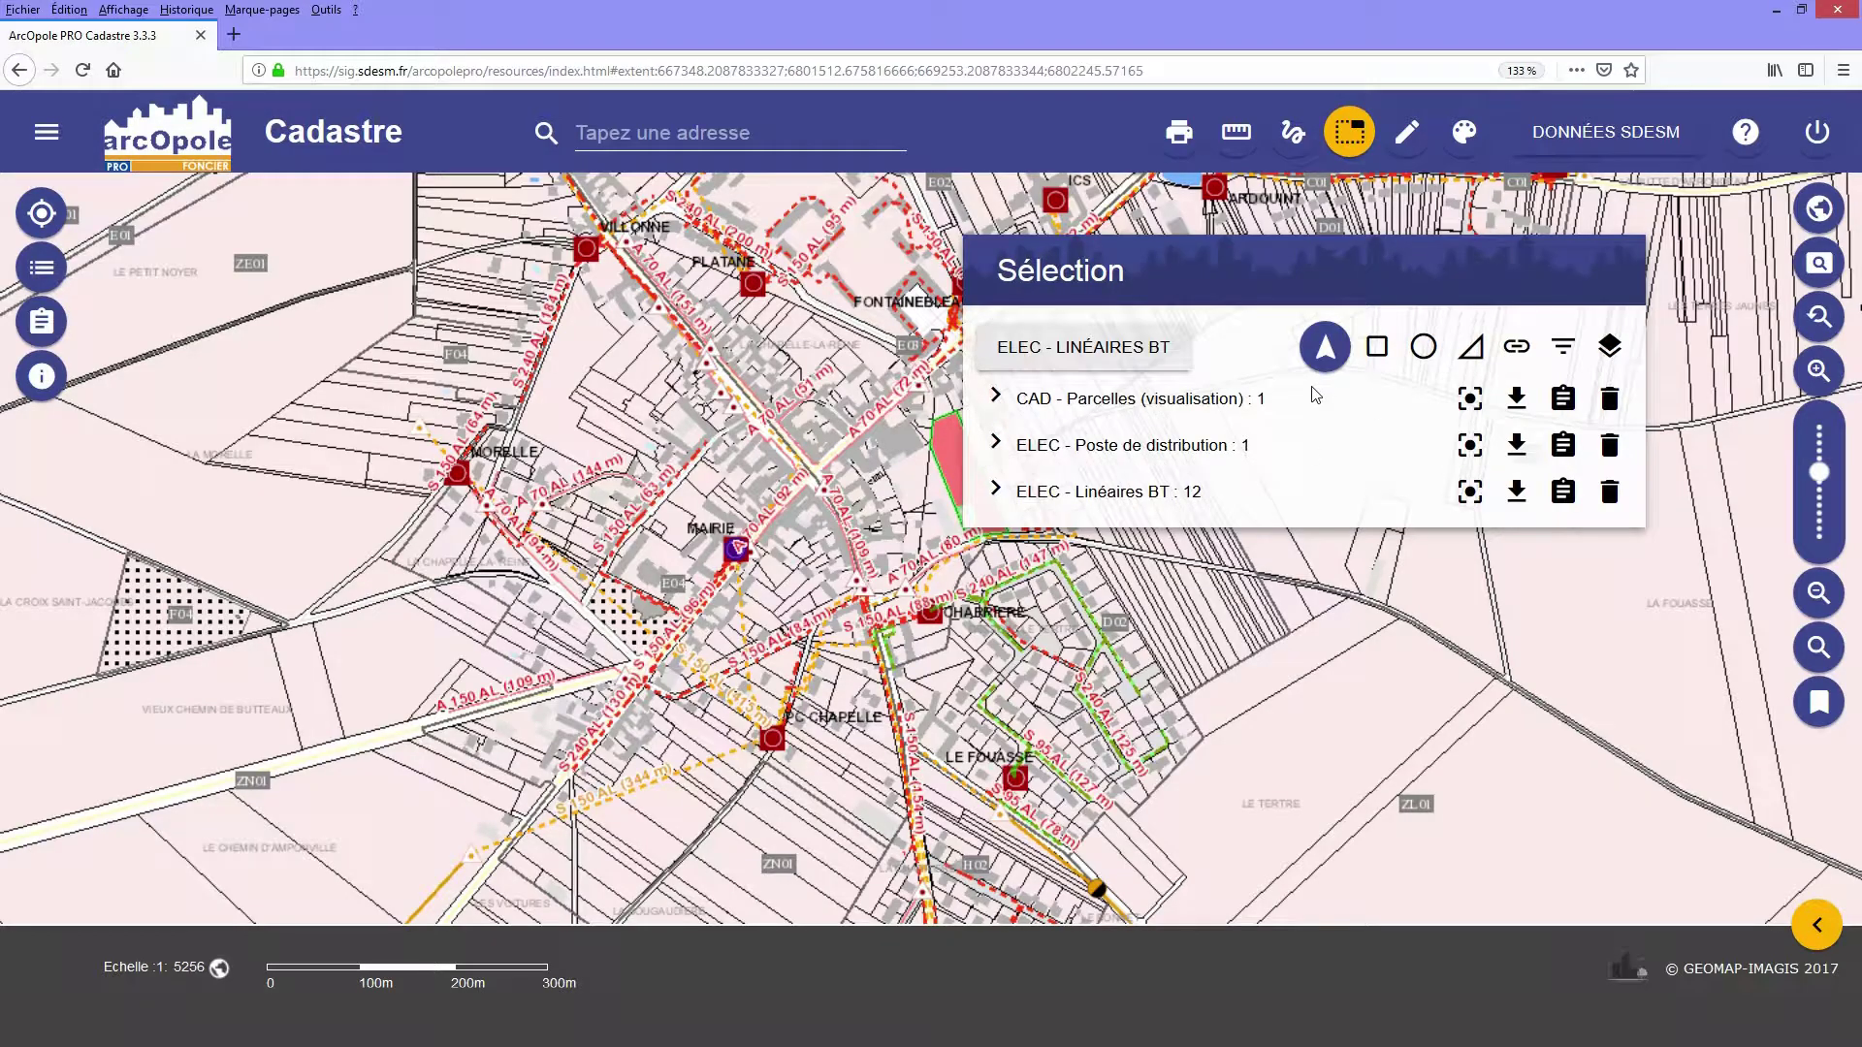
Extend the Linéaires BT selection with the low-voltage lines just north of the ETENDARD station.
left_click(1326, 351)
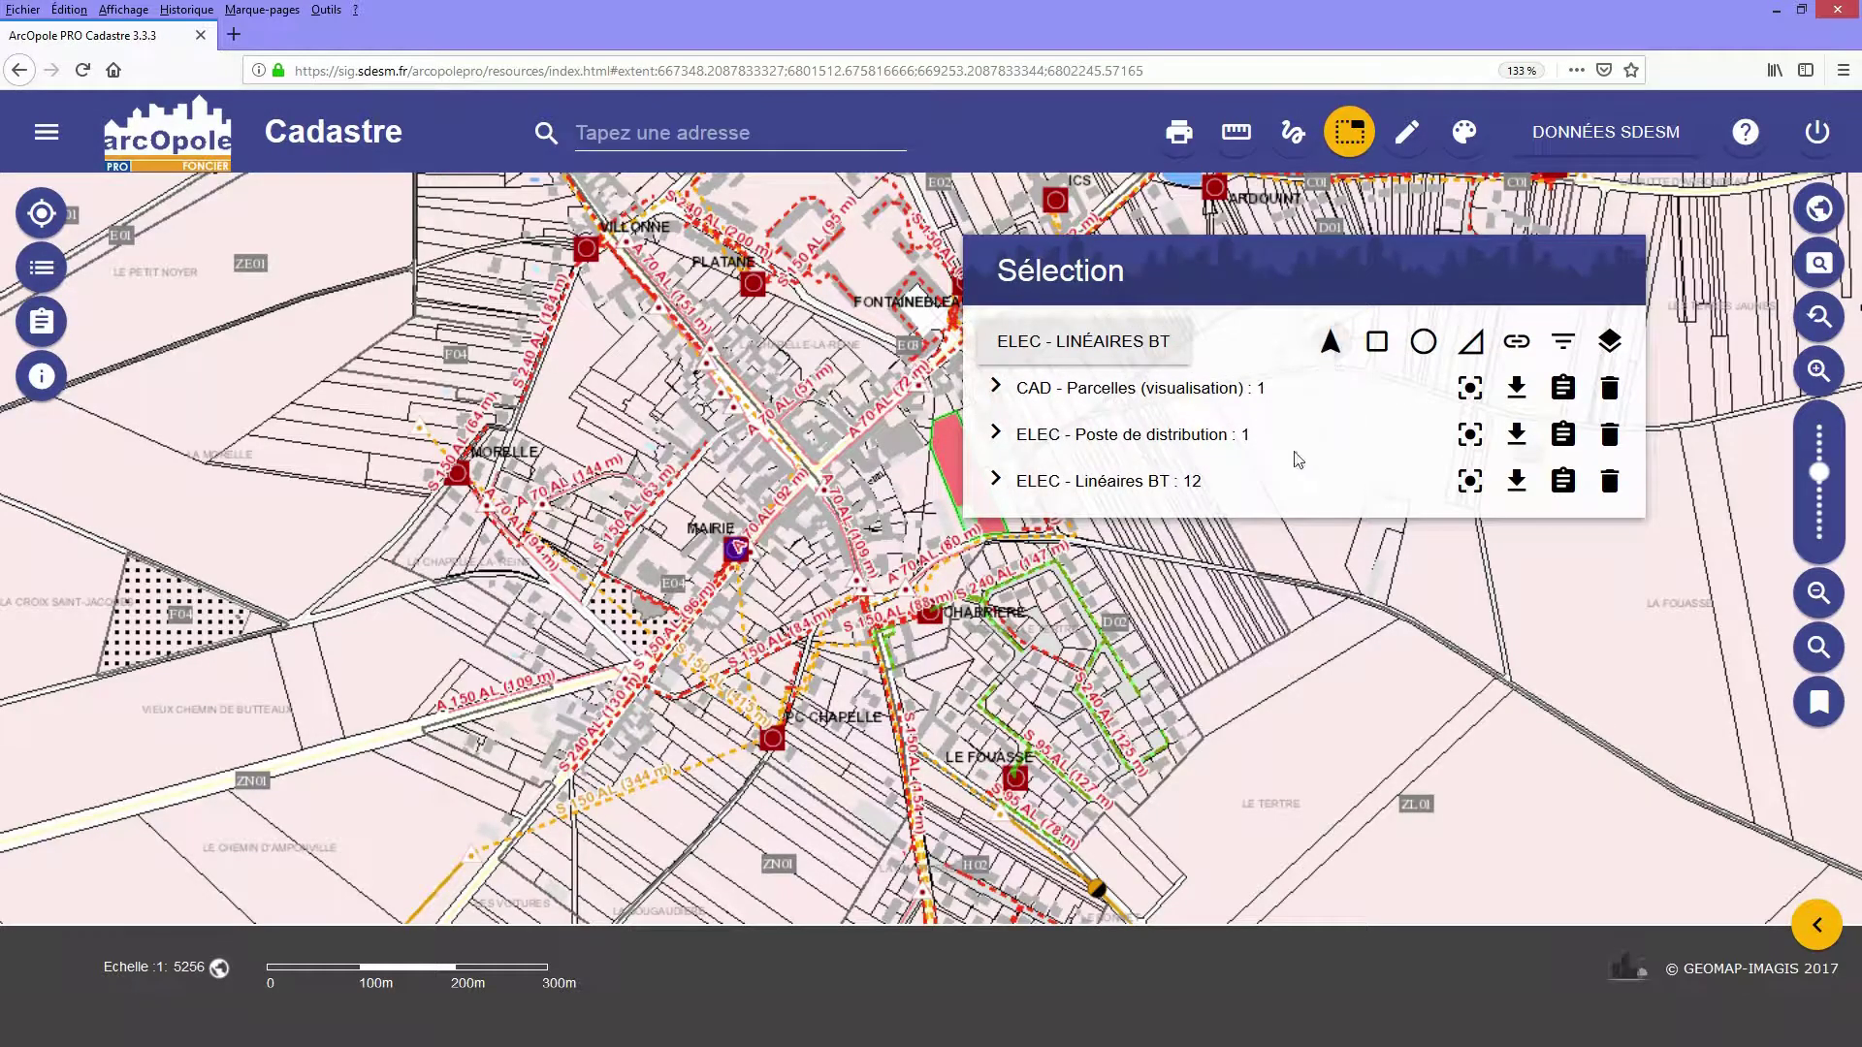
left_click_drag(1097, 856, 1092, 662)
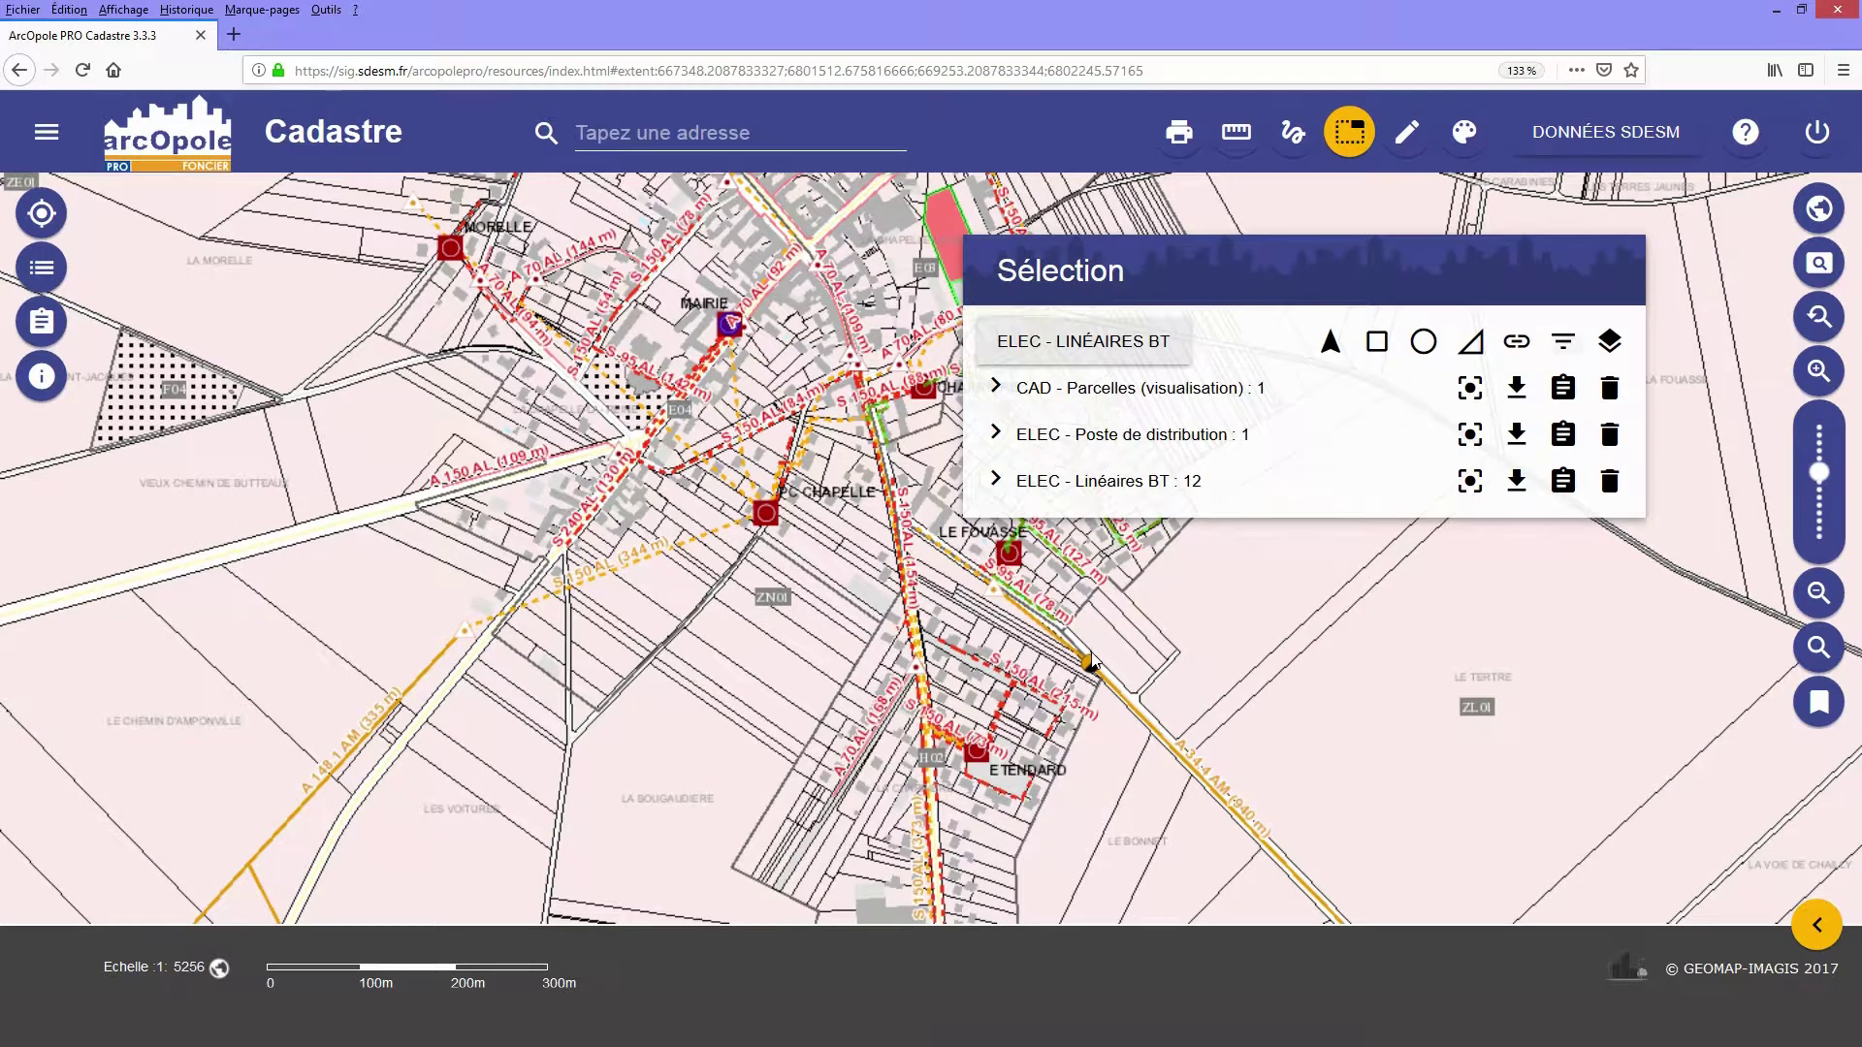
left_click(1332, 345)
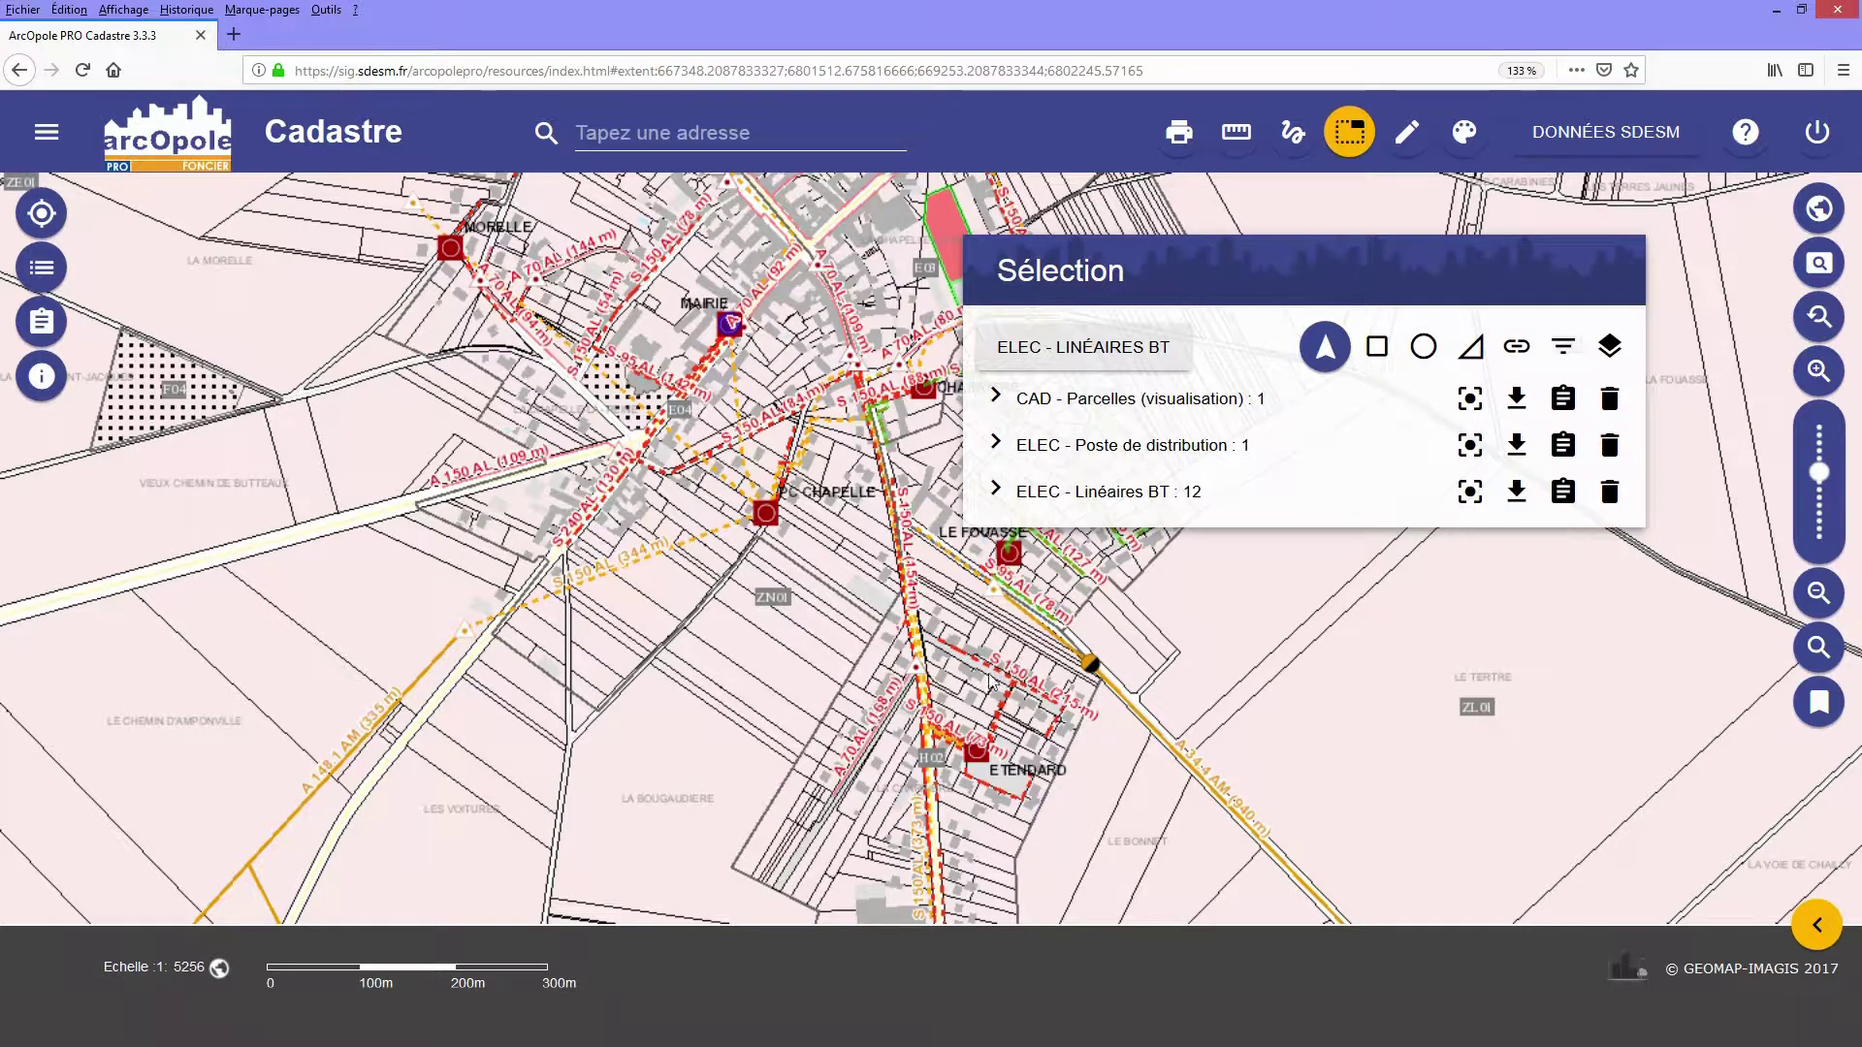
left_click(1007, 707)
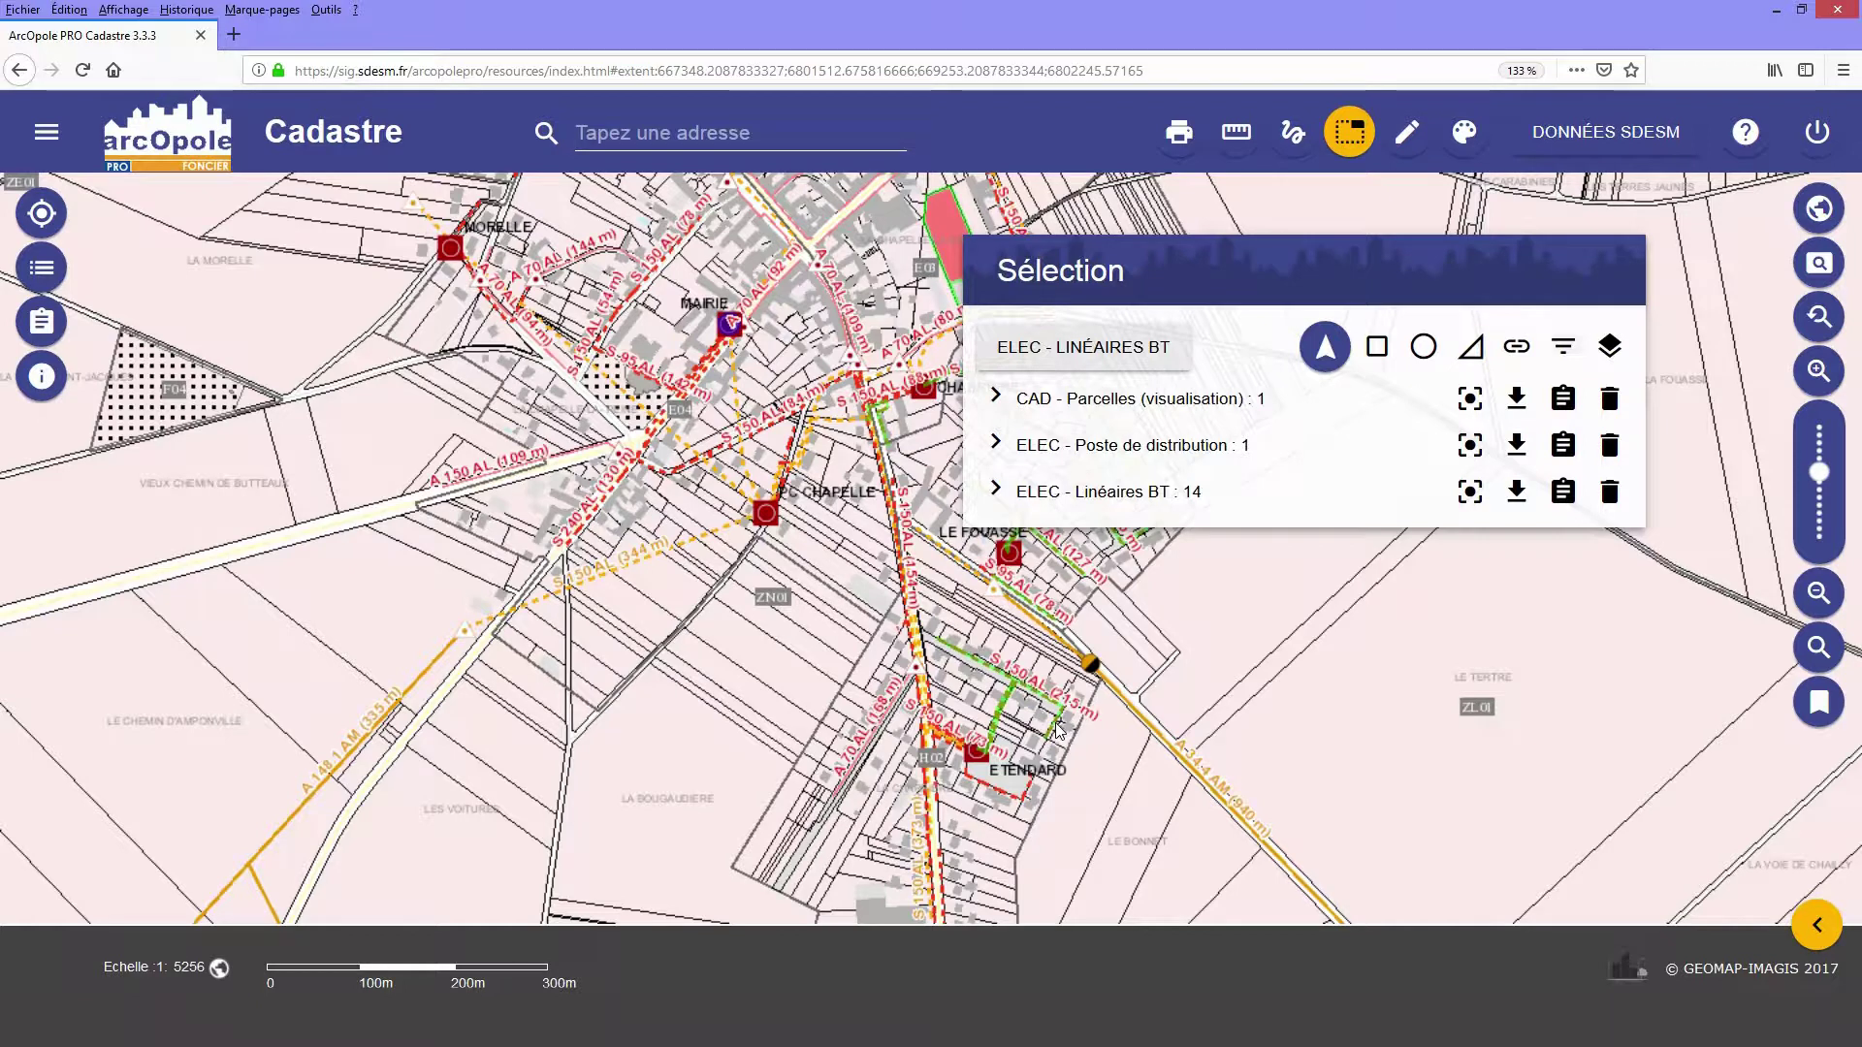
Remove the CAD - Parcelles (visualisation) selection and open the detail record of the selected distribution station.
left_click(1610, 399)
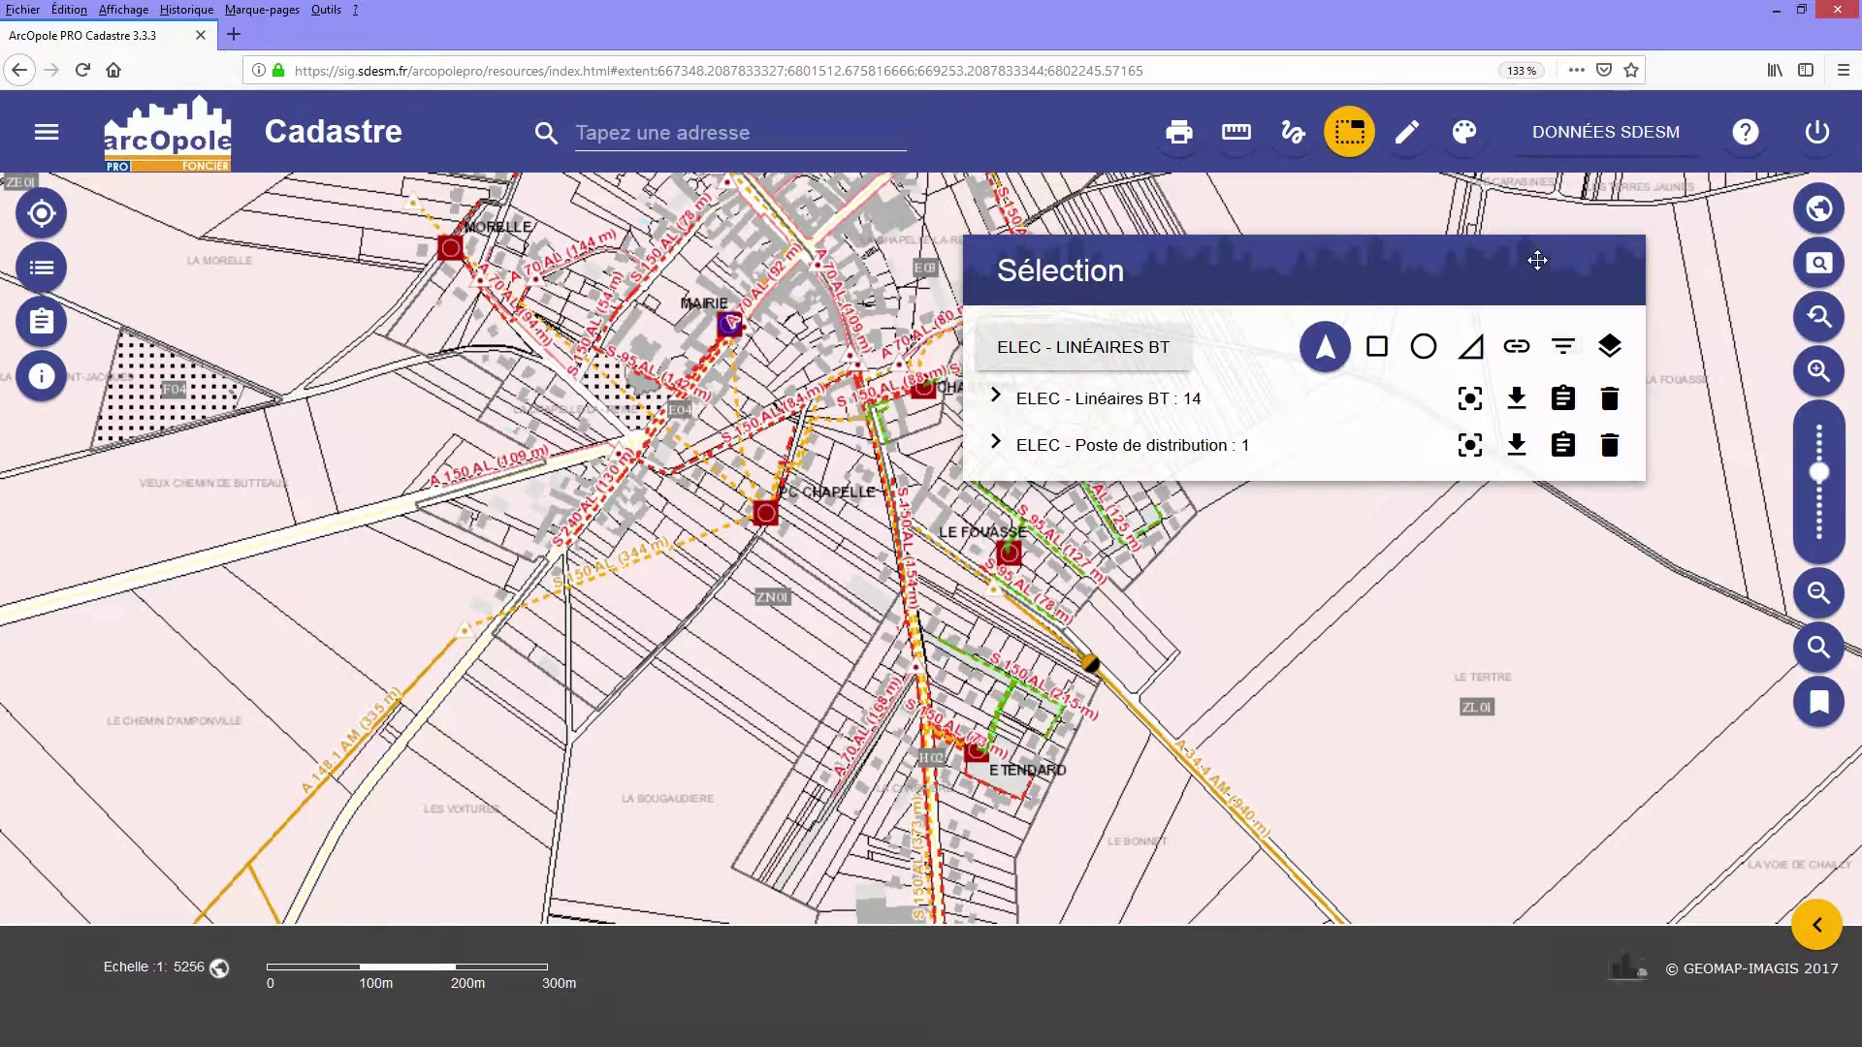
left_click(1564, 446)
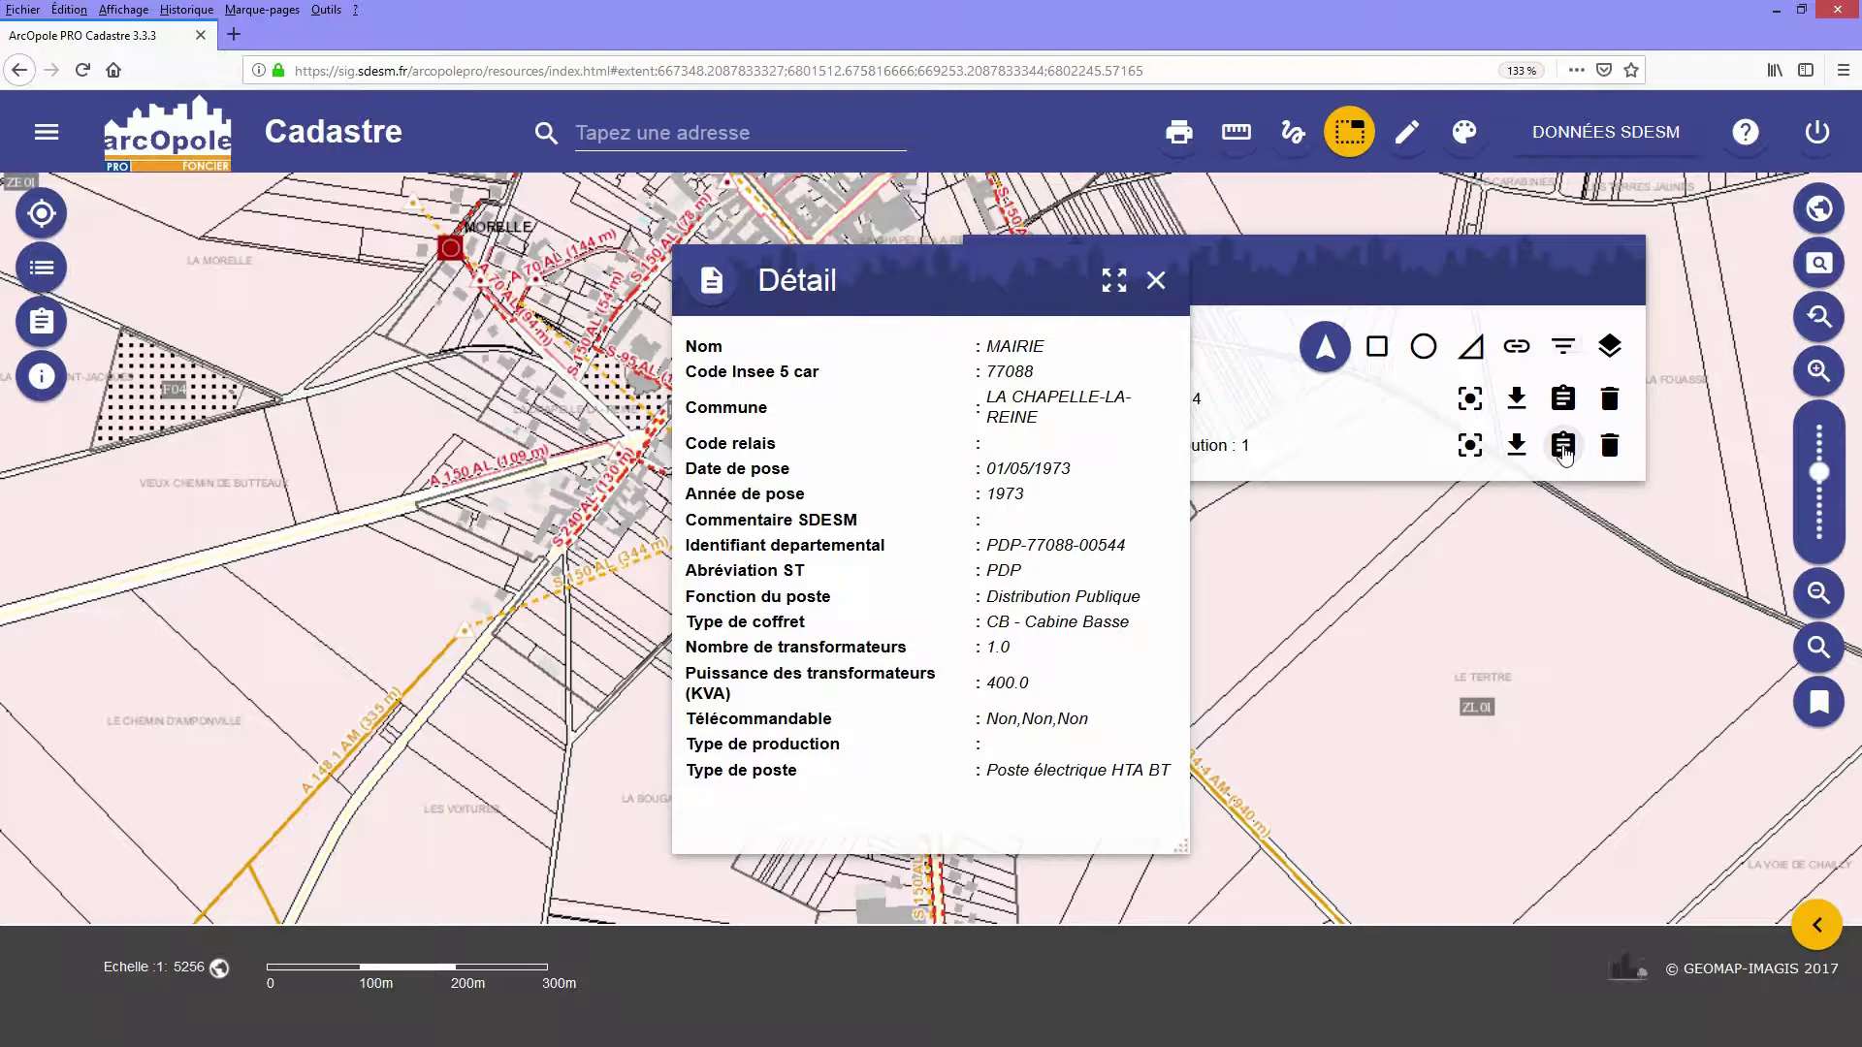
Close the station's detail record and open the ELEC - Linéaires BT record table at its second page.
left_click(1156, 281)
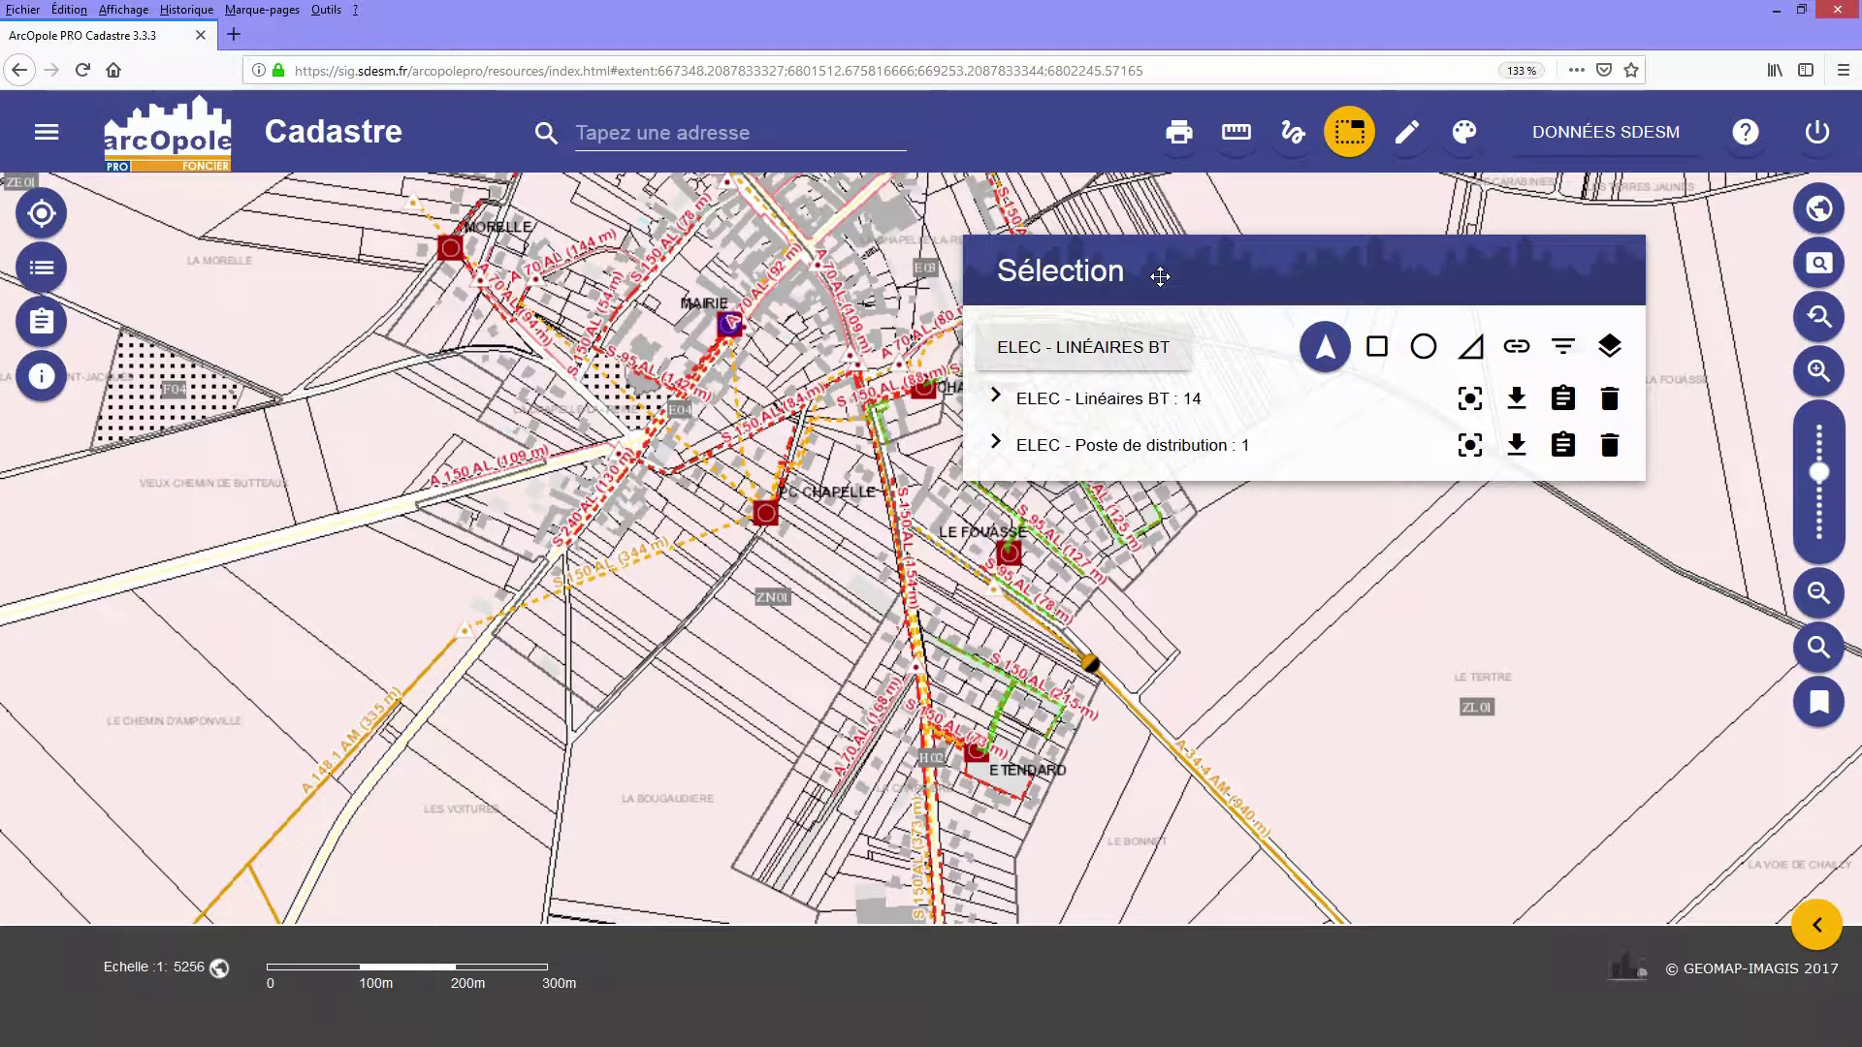
left_click(1569, 412)
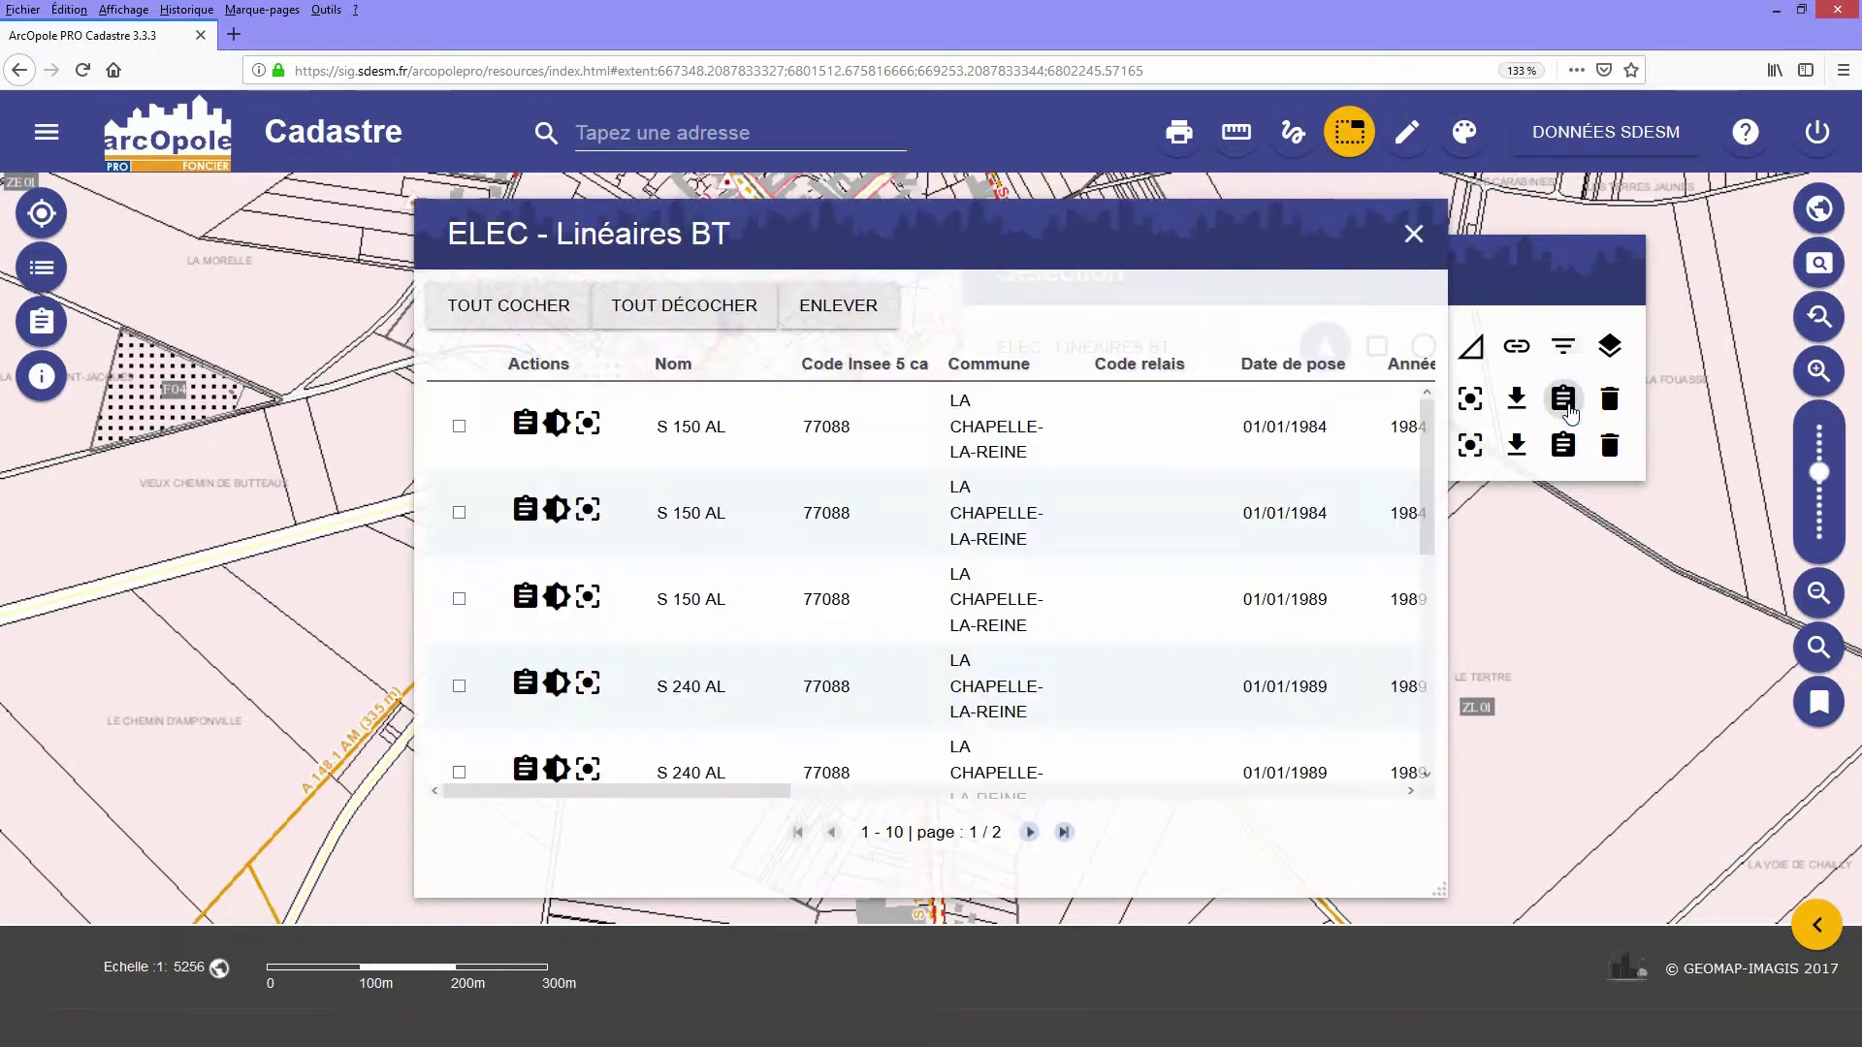
left_click(1030, 832)
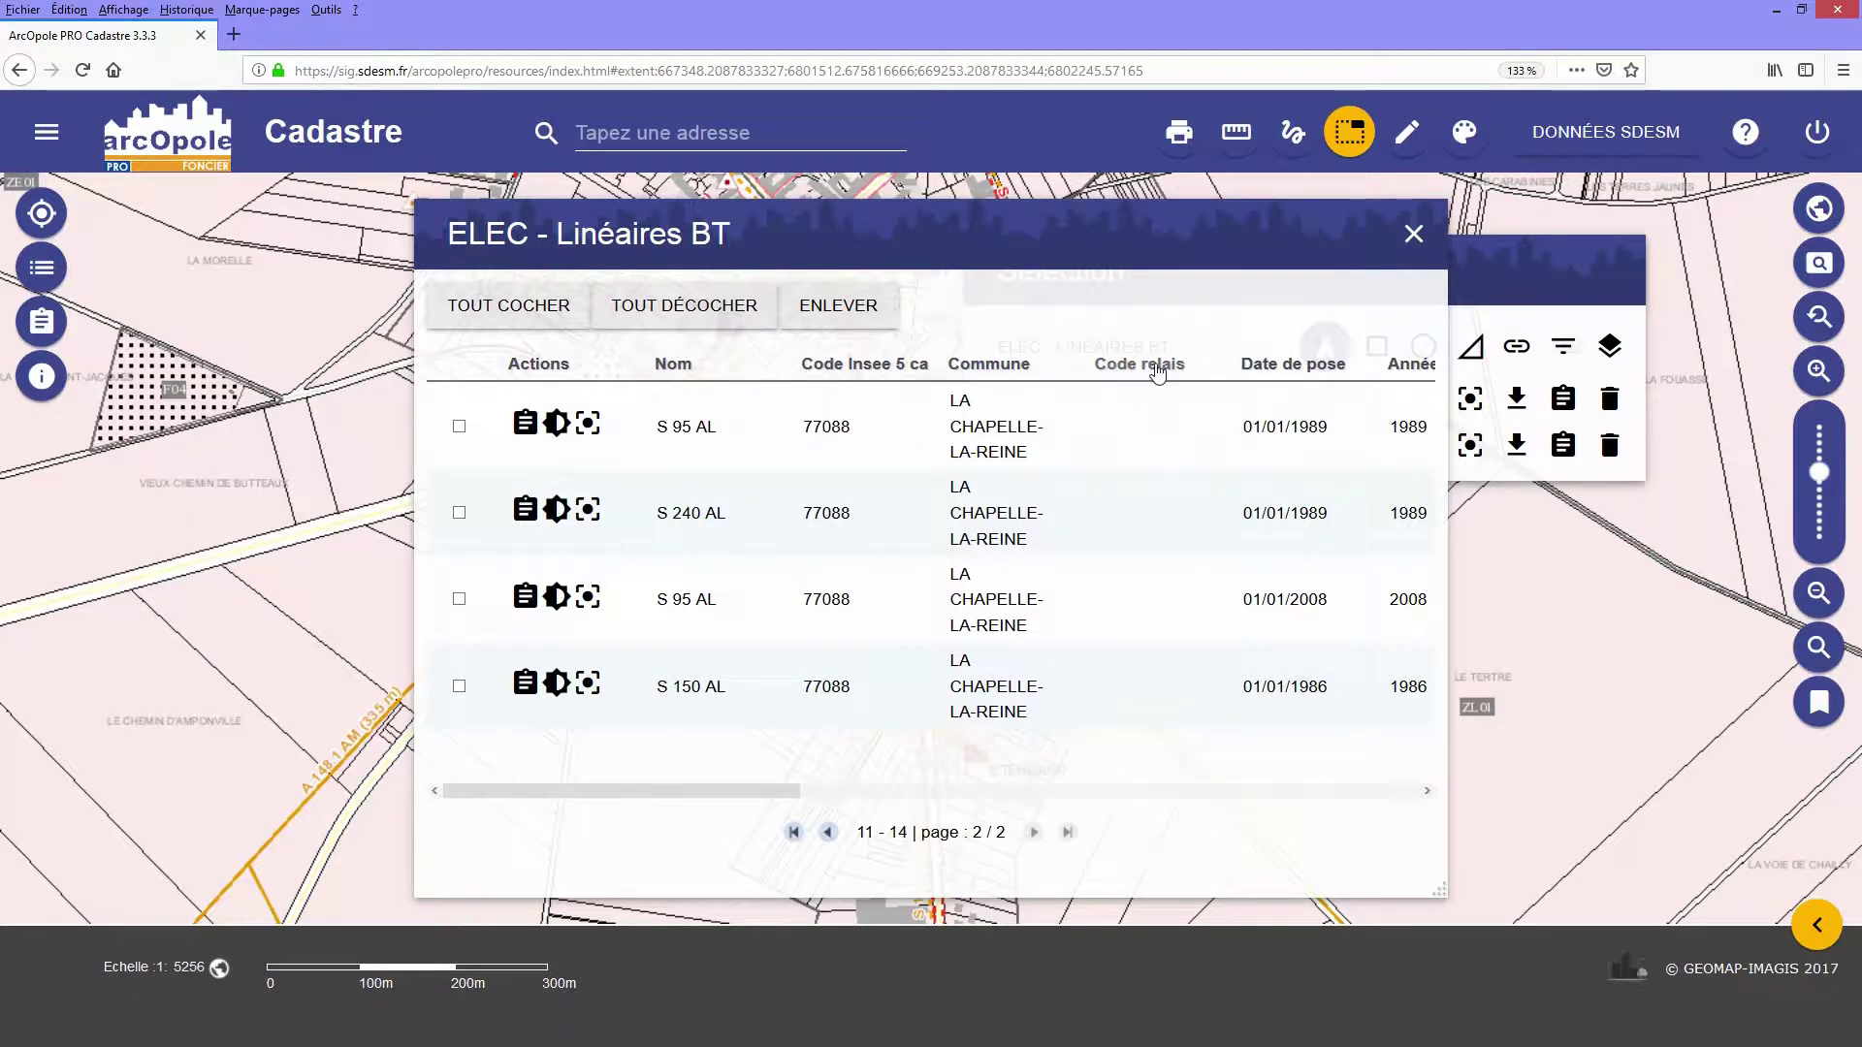
Sort the line records by Date de pose and remove the S 95 AL line dated 01/01/2008 from the selection.
left_click(1324, 381)
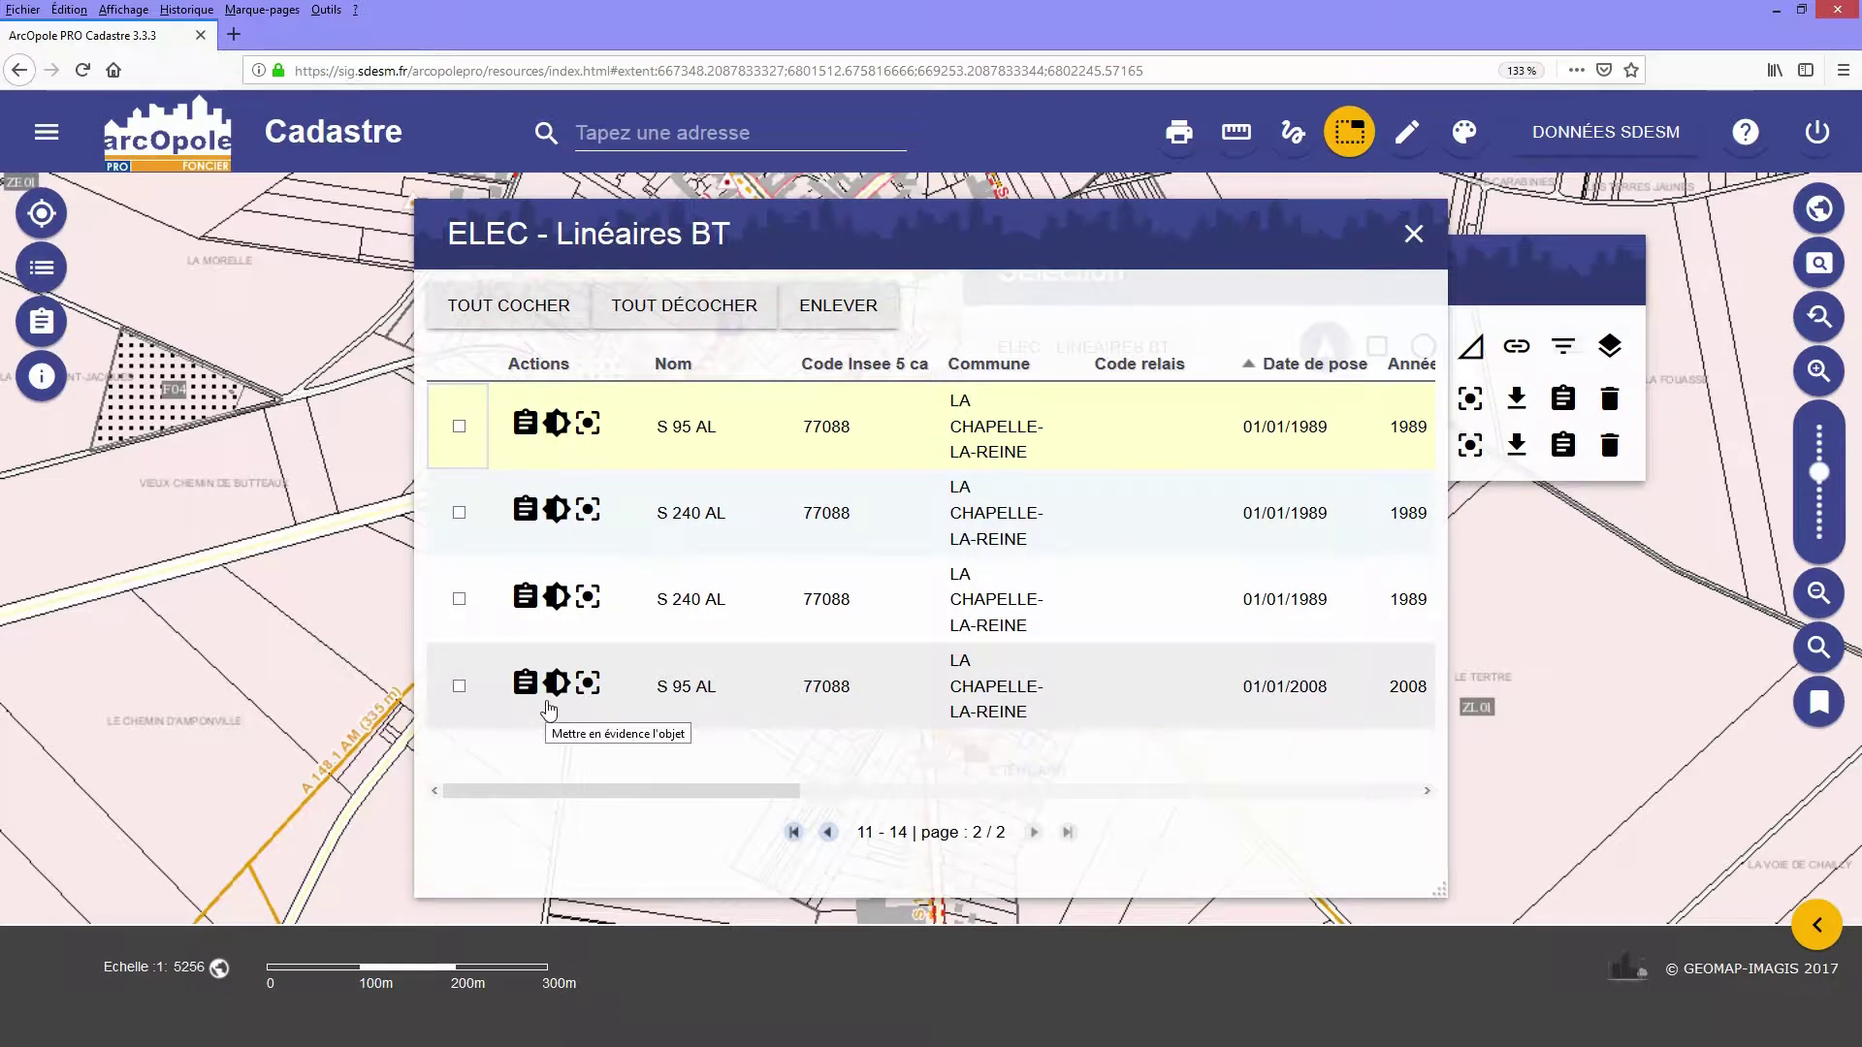
left_click(459, 686)
left_click(825, 316)
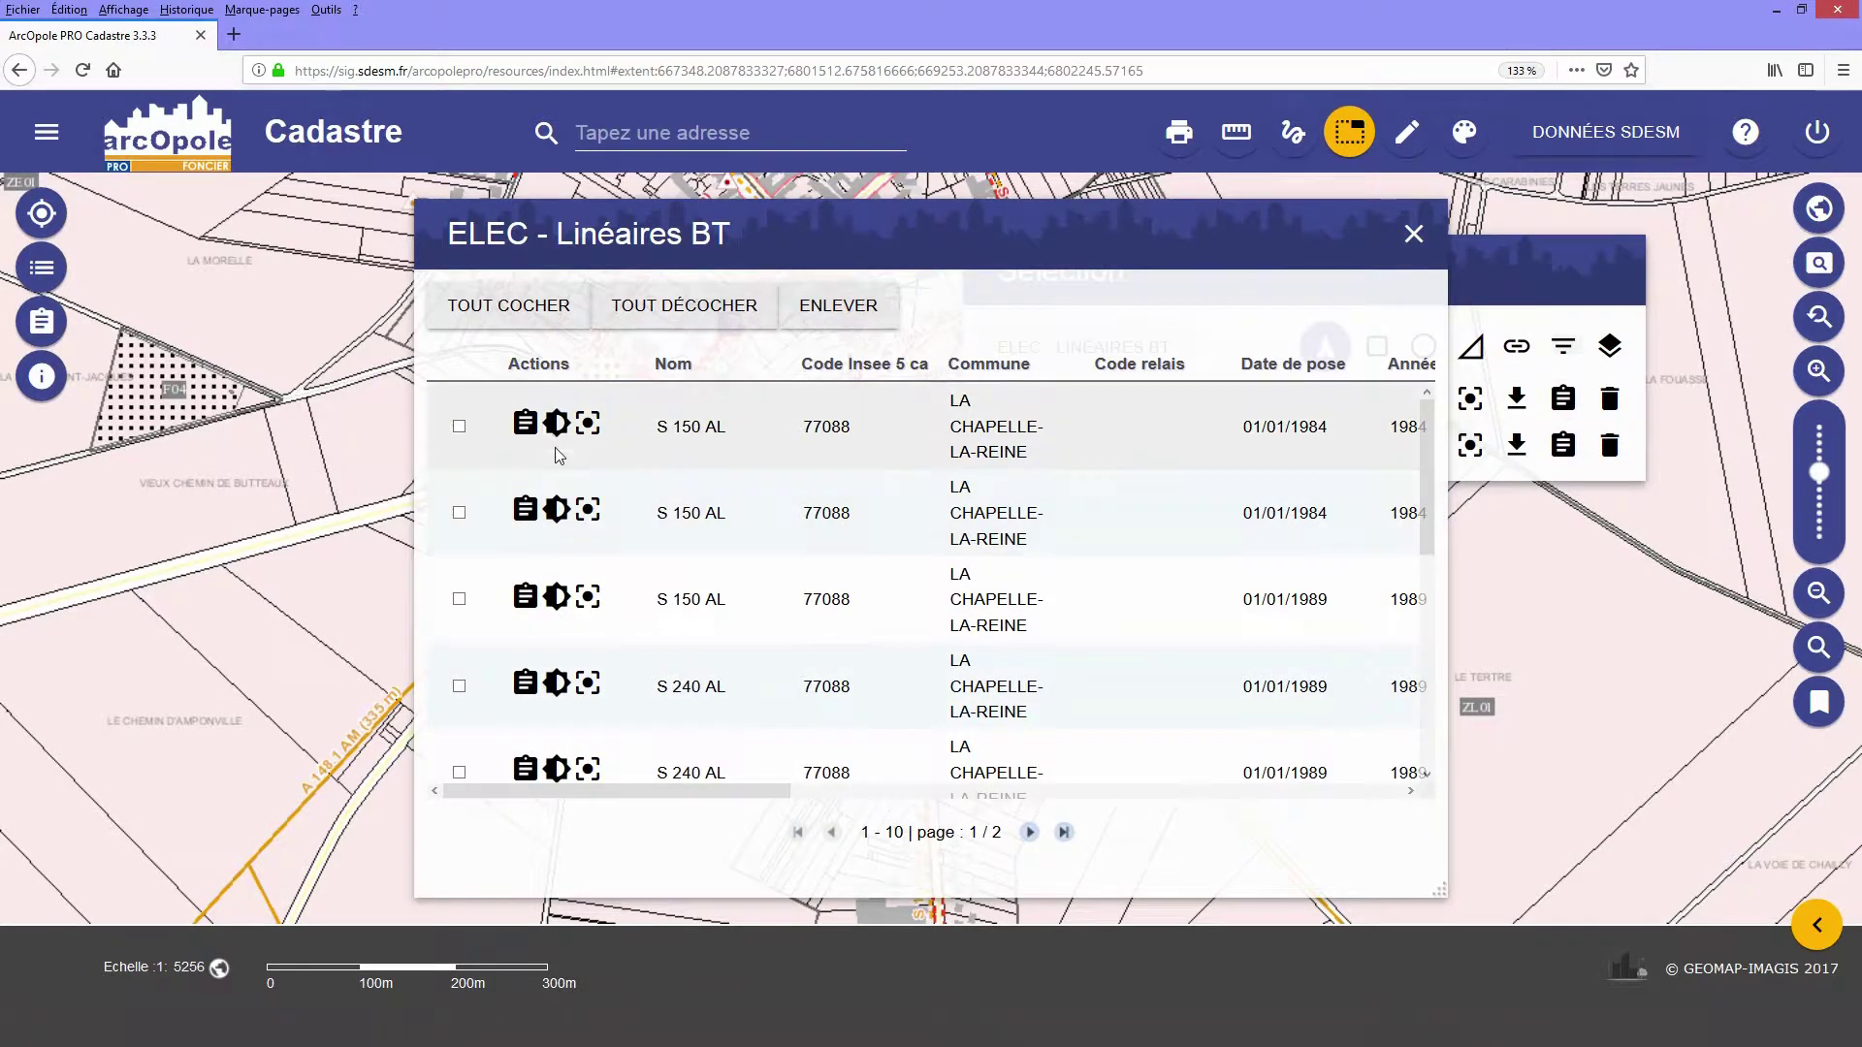
Focus the map on the table's first two S 150 AL lines, and after closing the table frame the whole Linéaires BT selection.
left_click(588, 426)
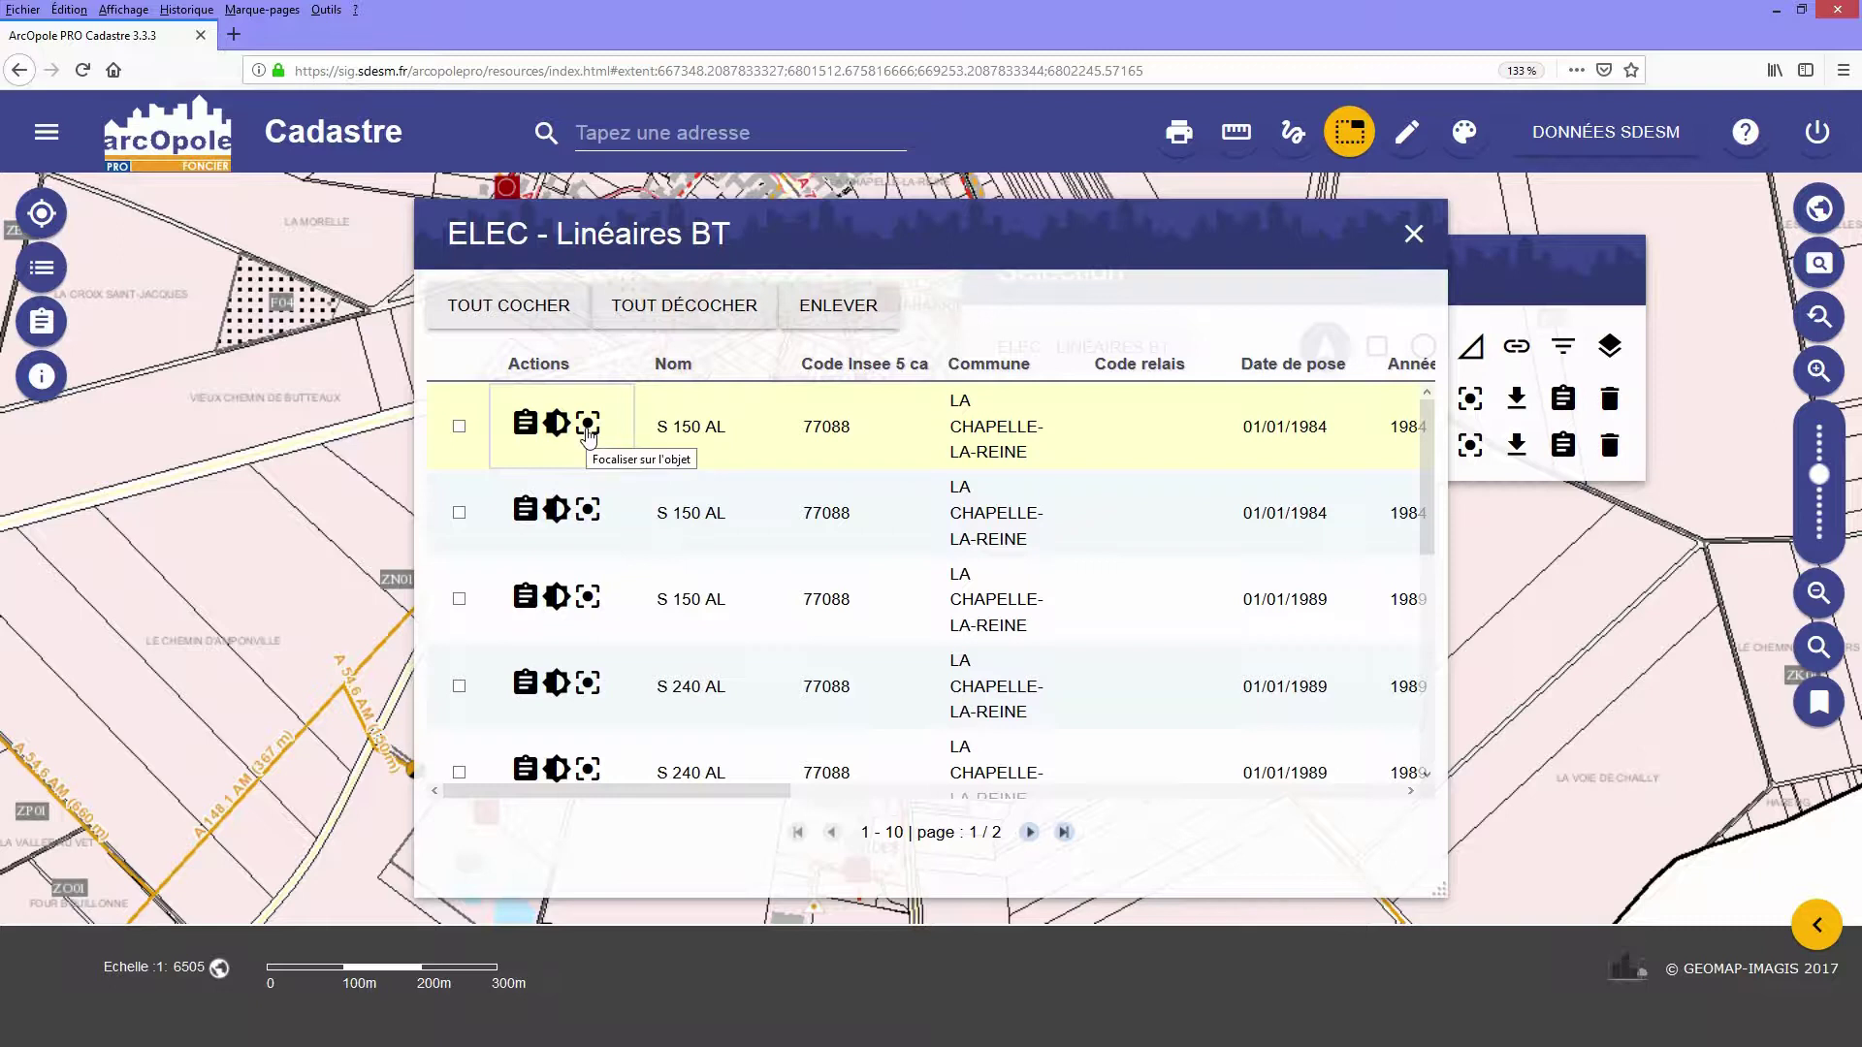
left_click(587, 511)
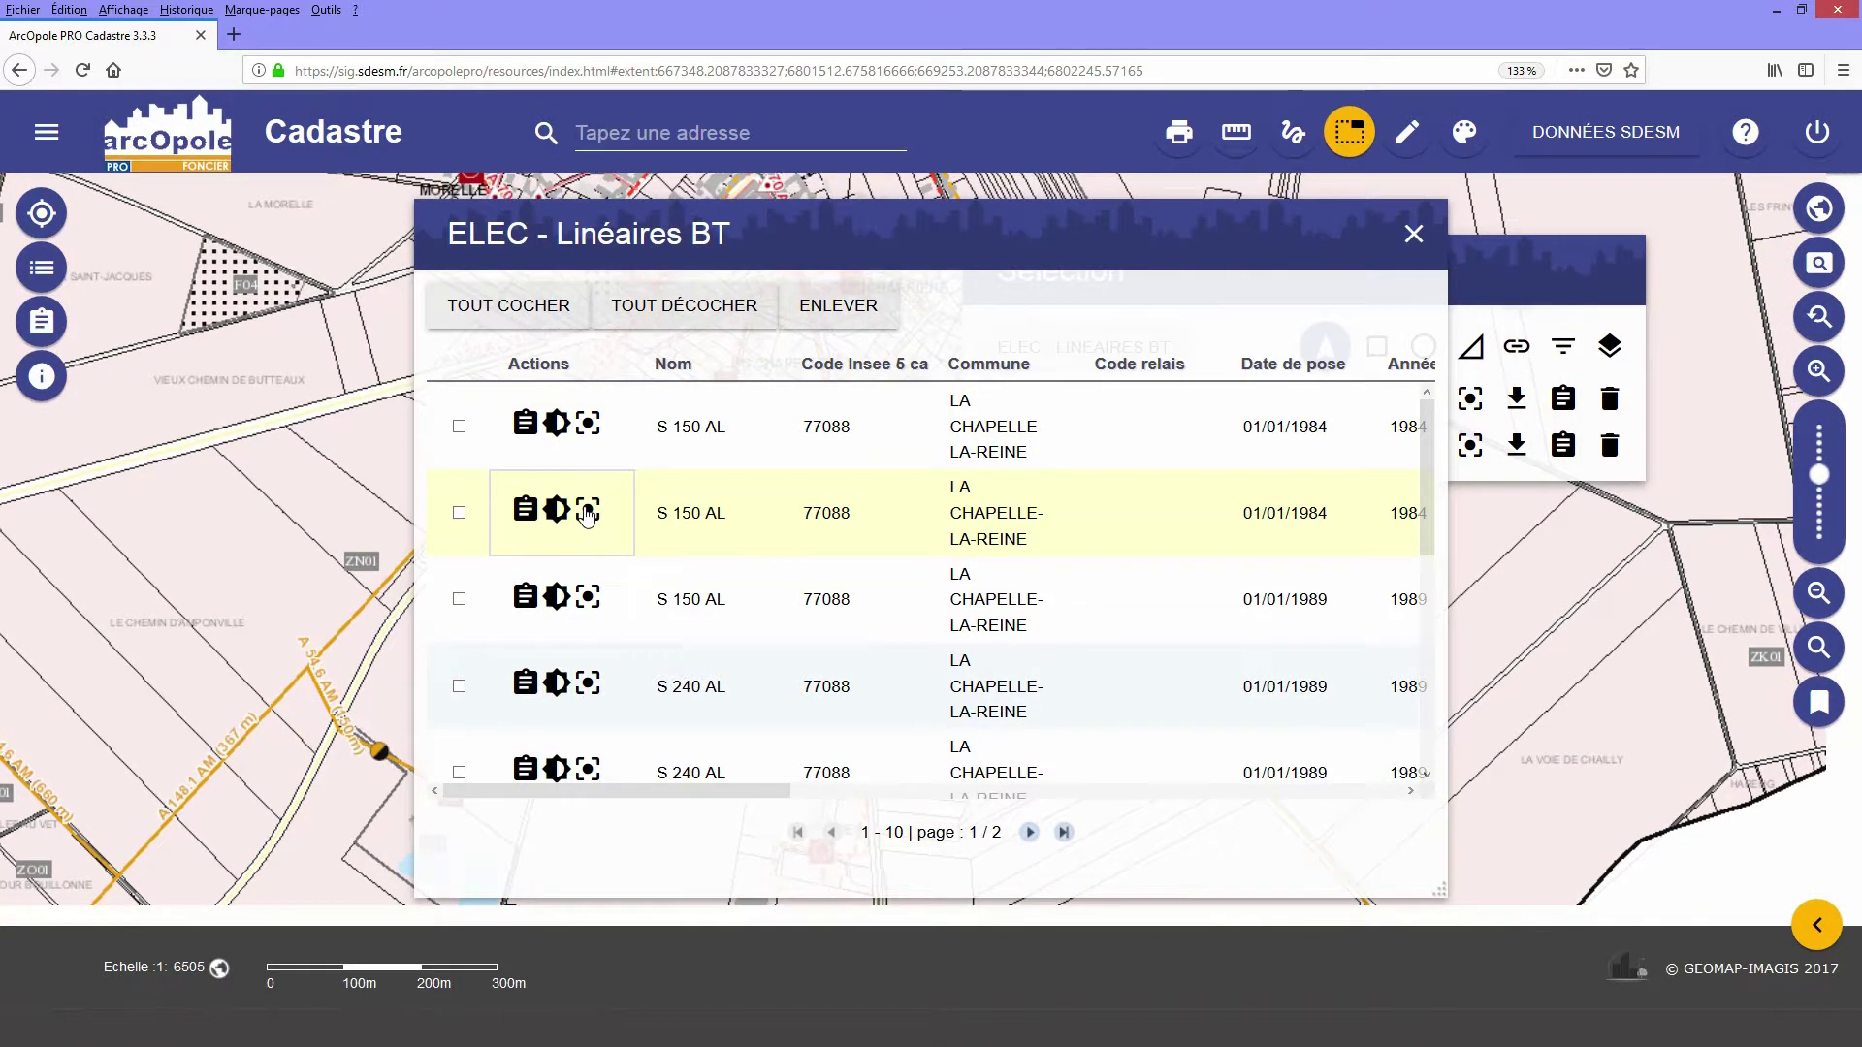
left_click(1414, 234)
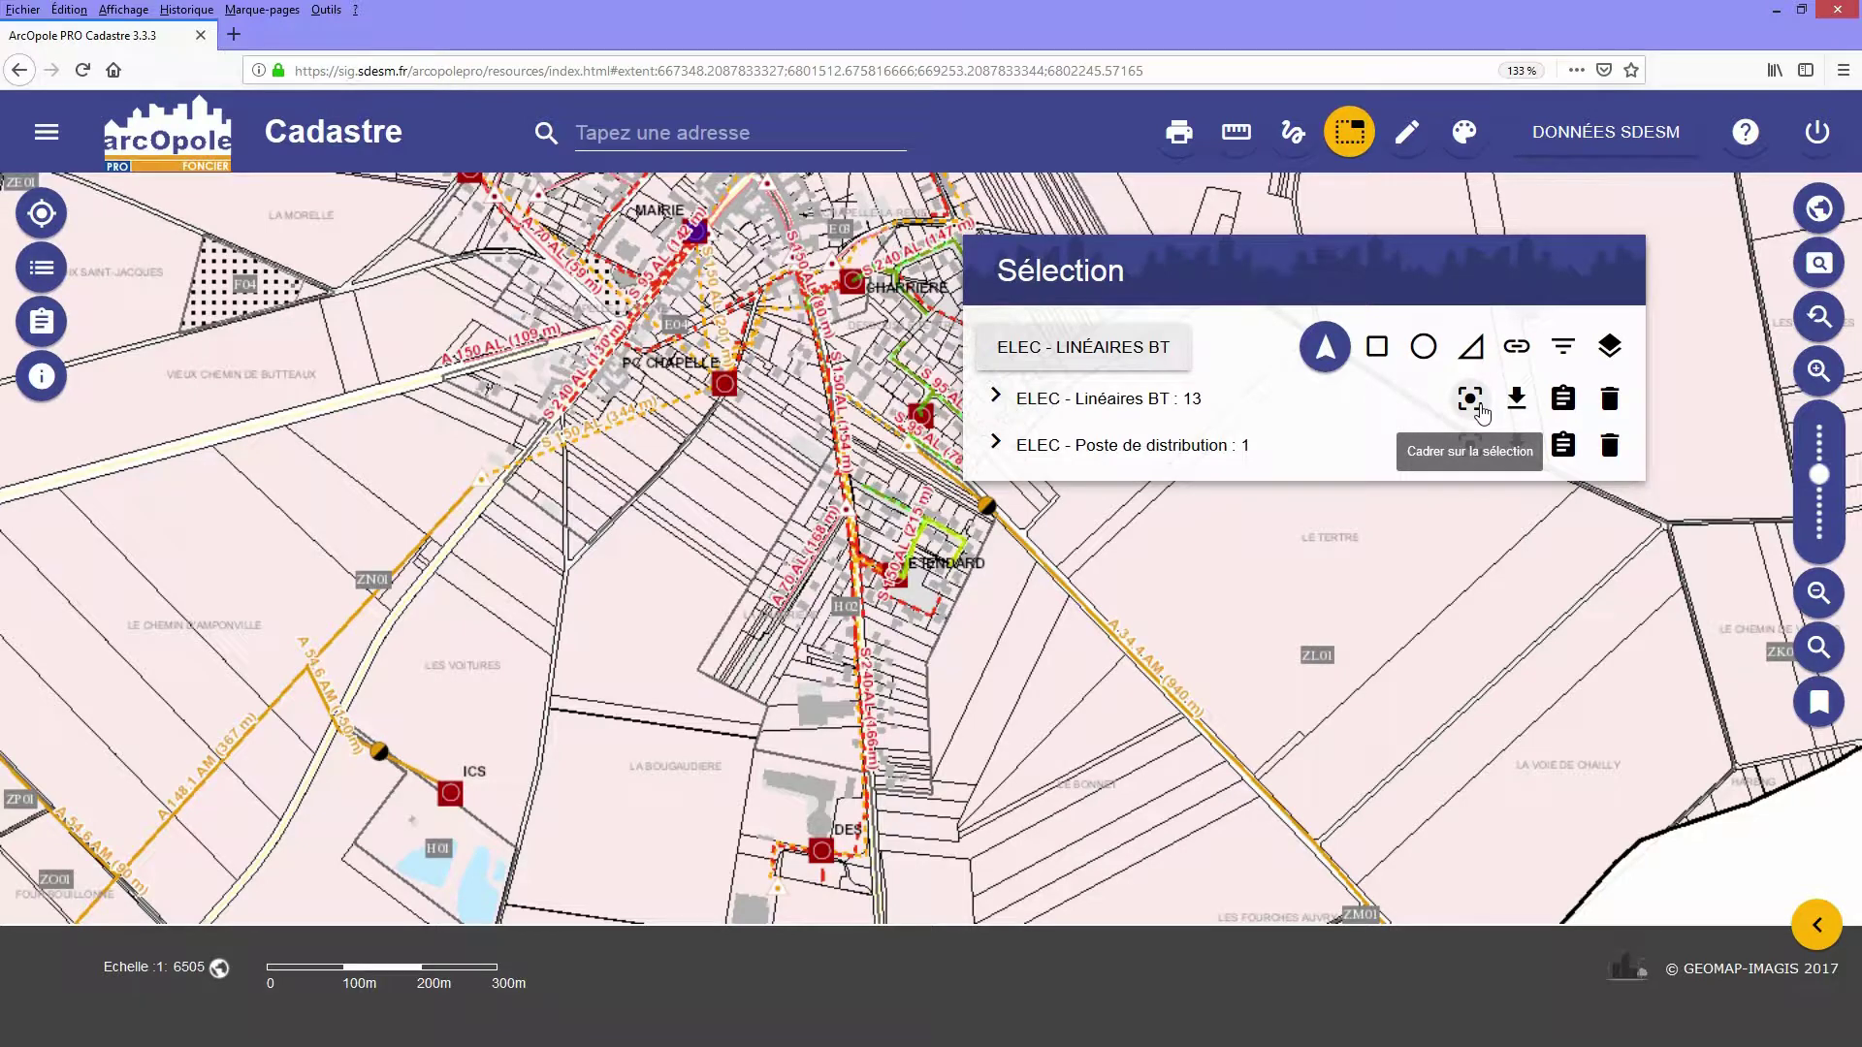
left_click(1480, 407)
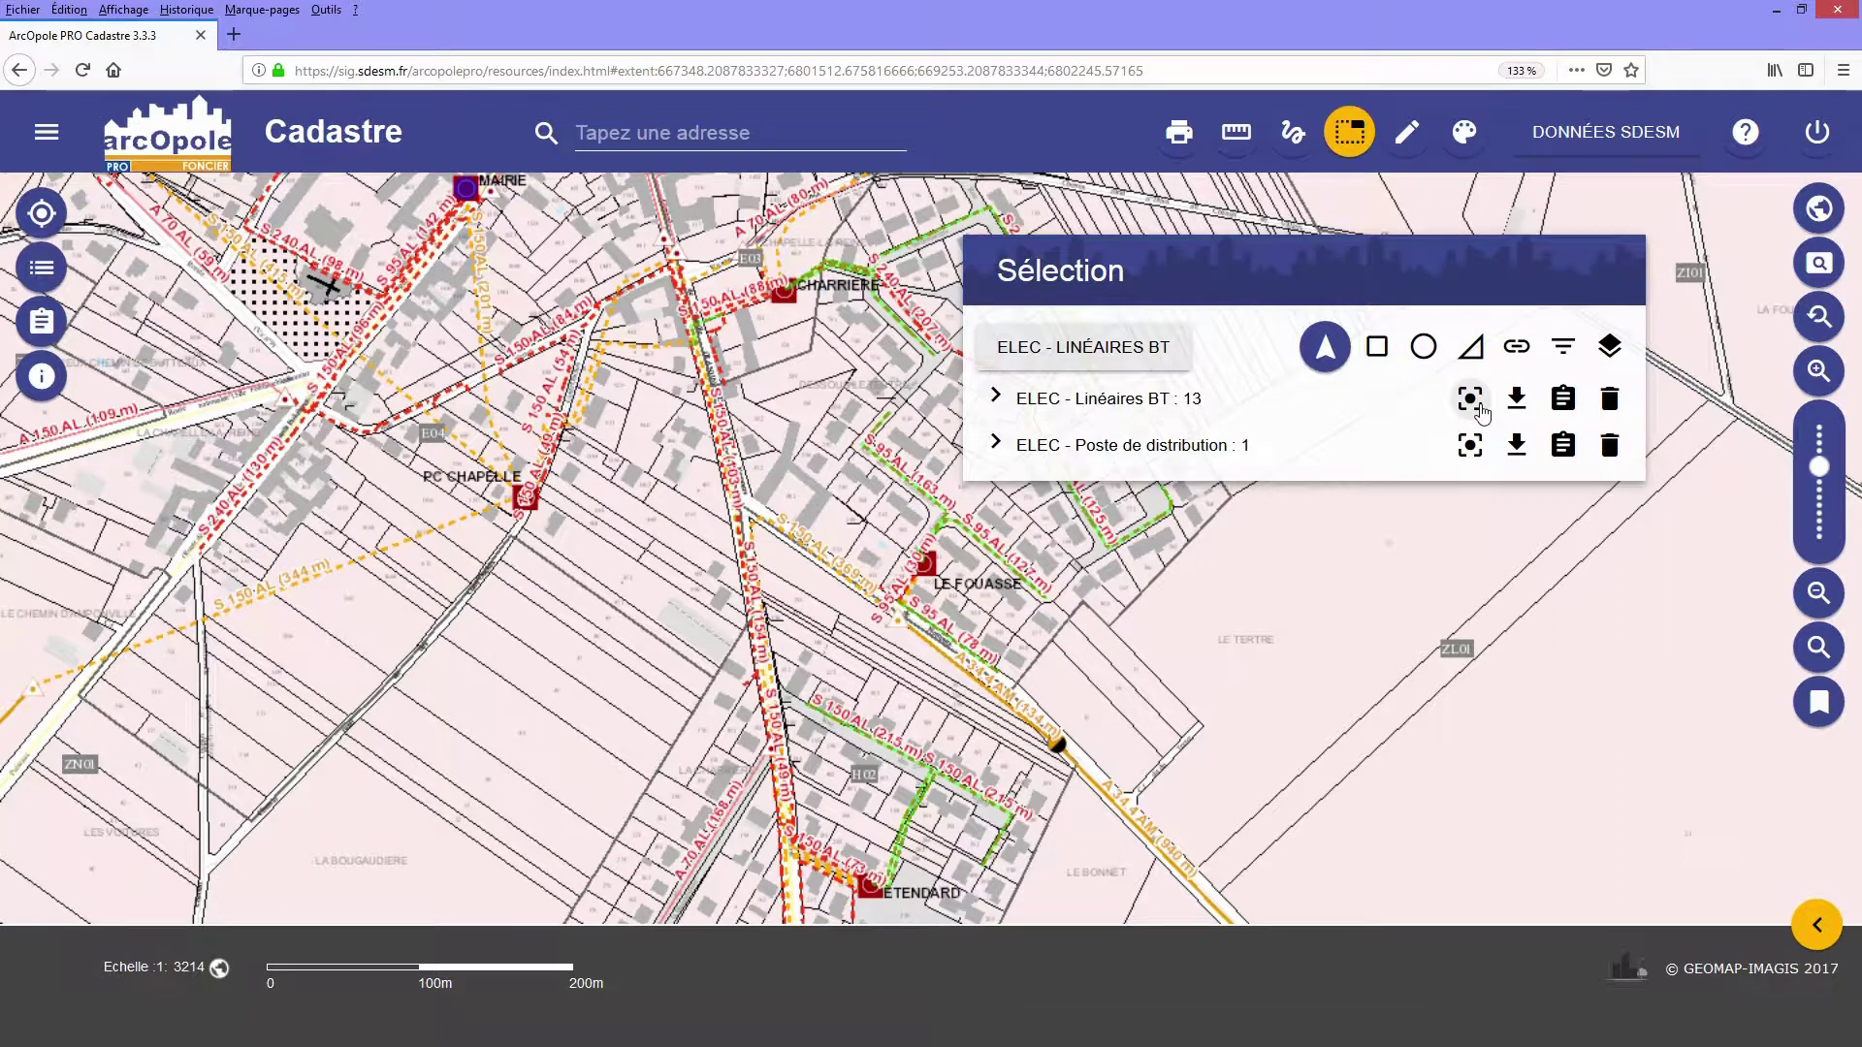
Start exporting the ELEC - Linéaires BT selection, trying DXF as the format and settling on ShapeFile.
left_click(1518, 406)
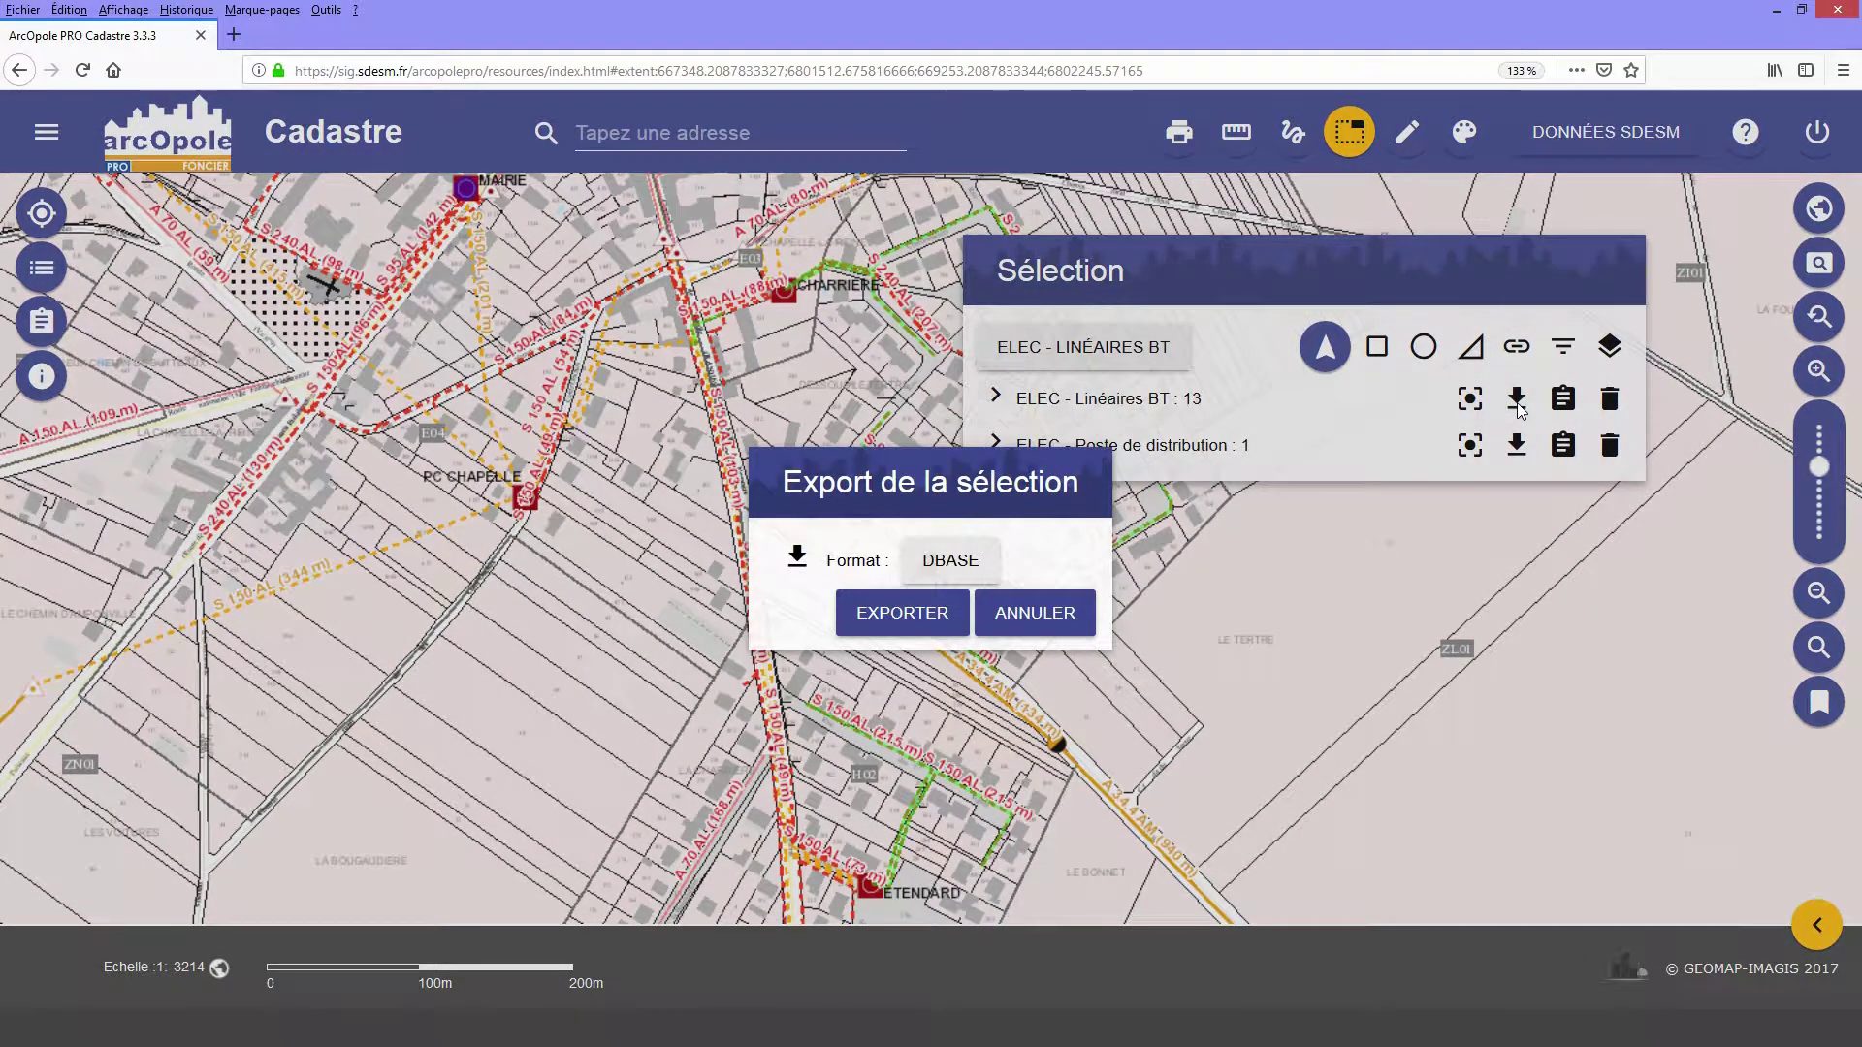
left_click(1002, 579)
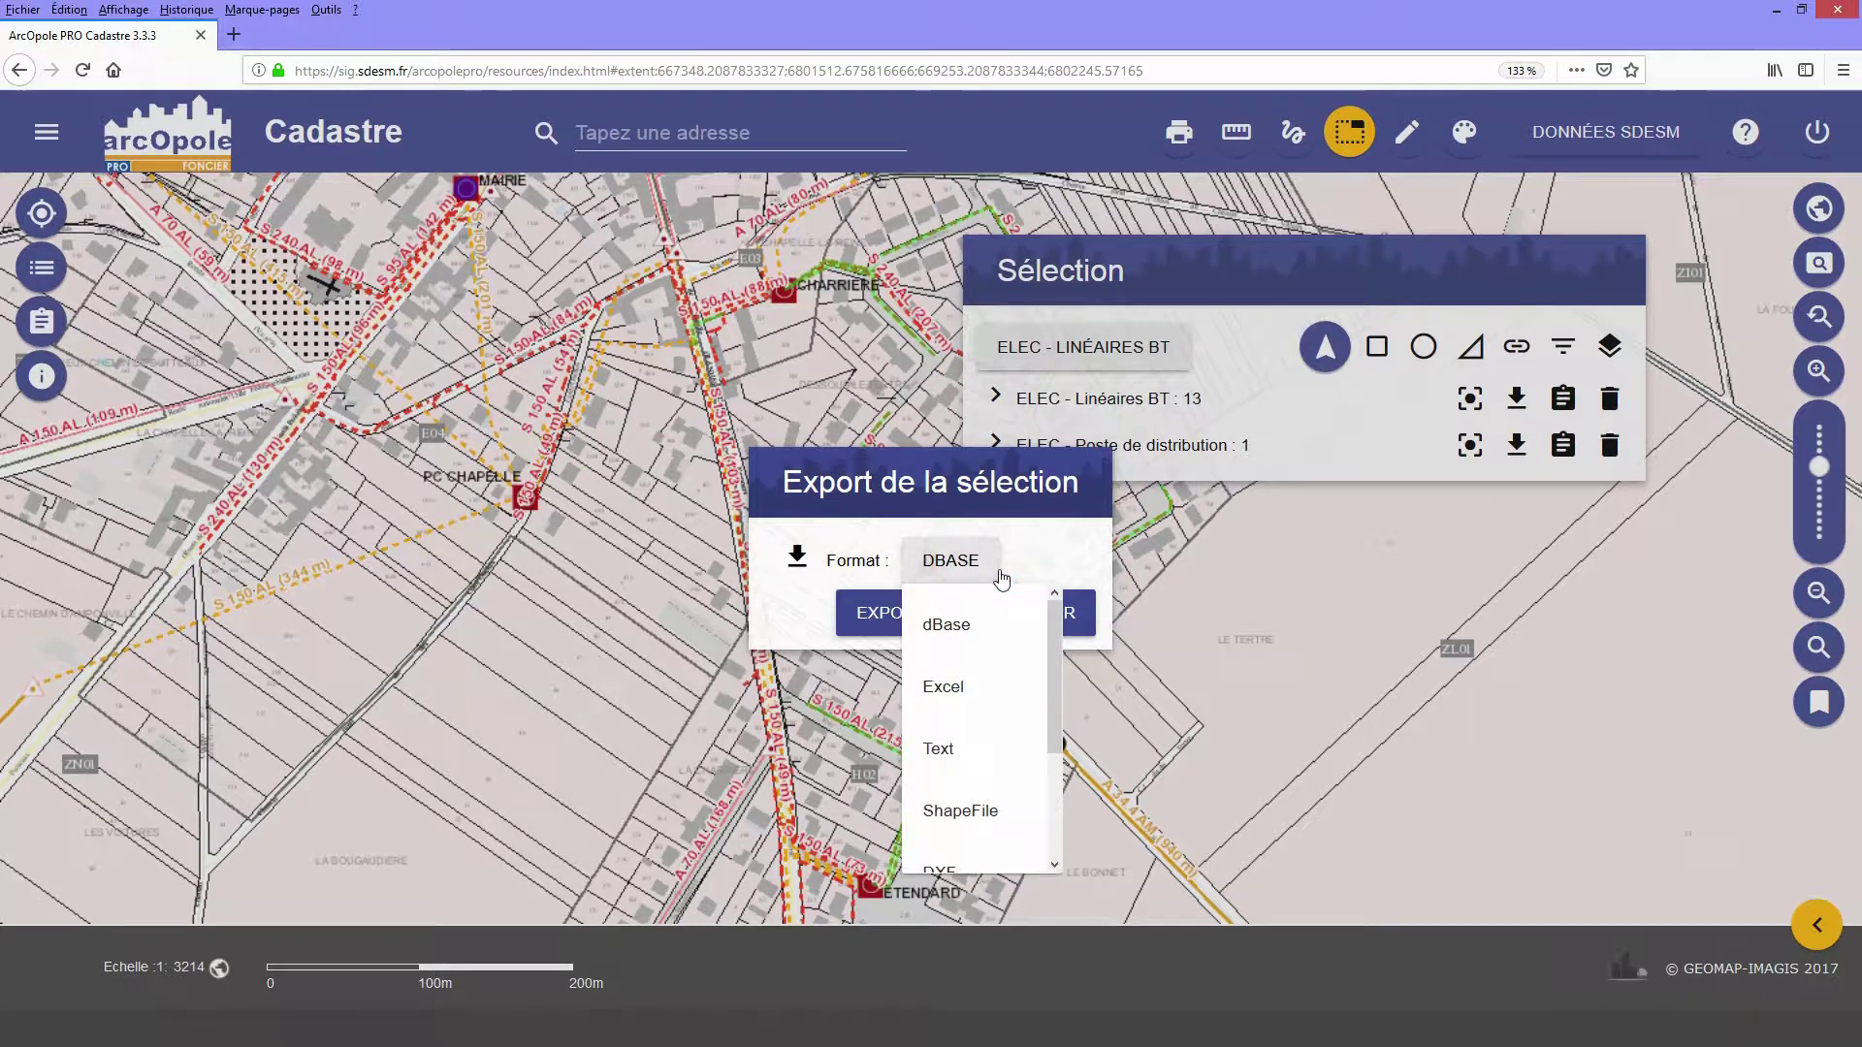
scroll(1056, 625, "down", 1)
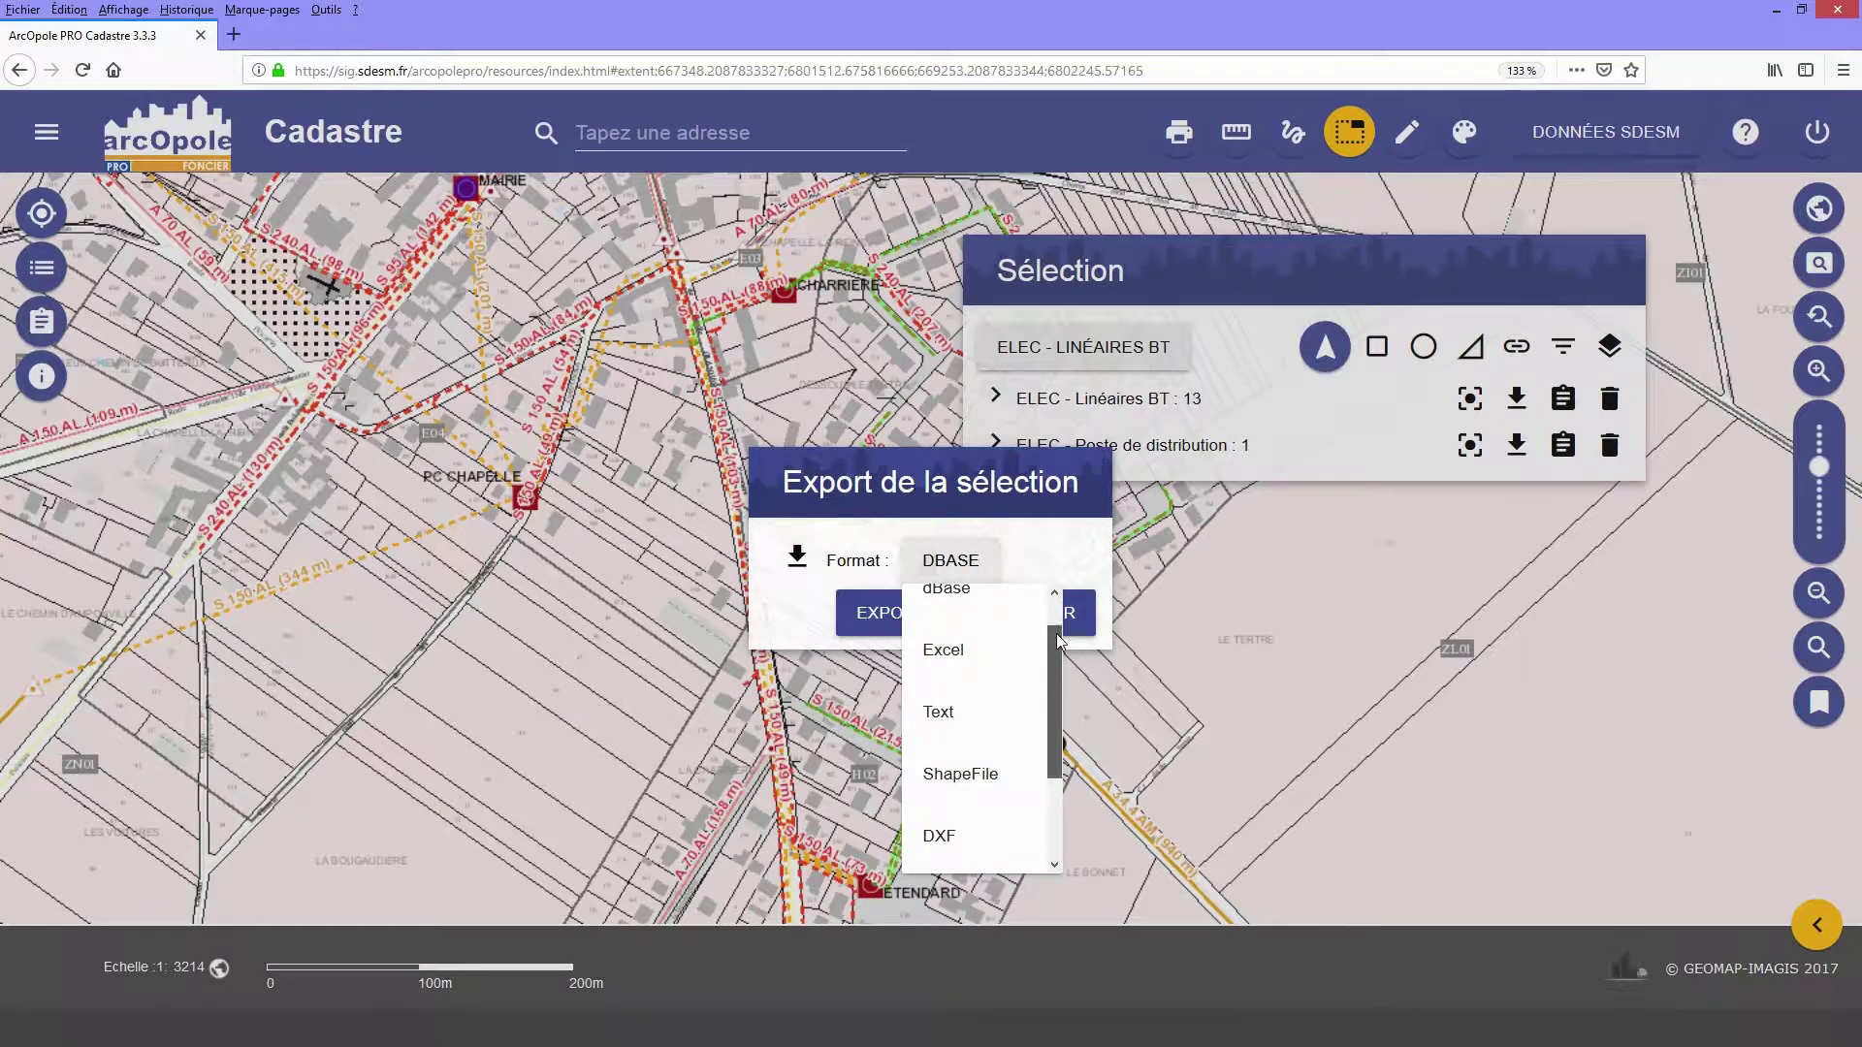
left_click_drag(1056, 632, 1071, 706)
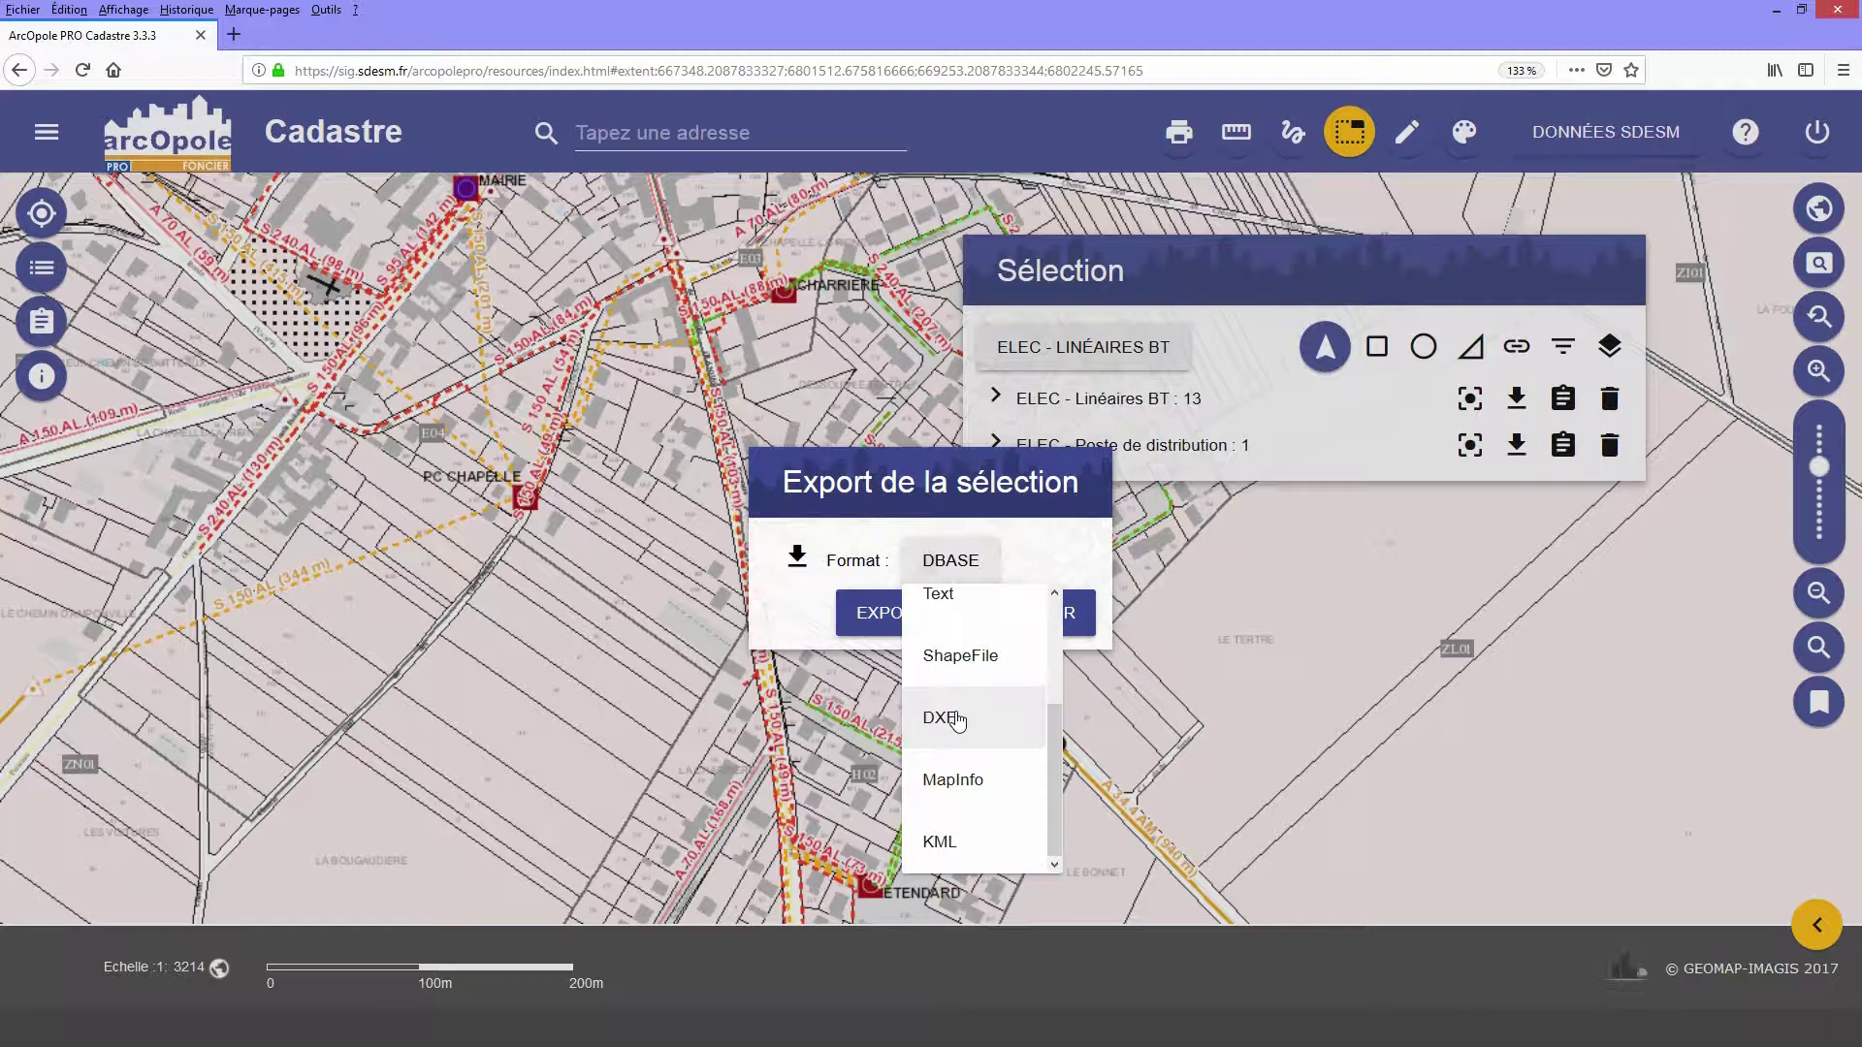
left_click(958, 721)
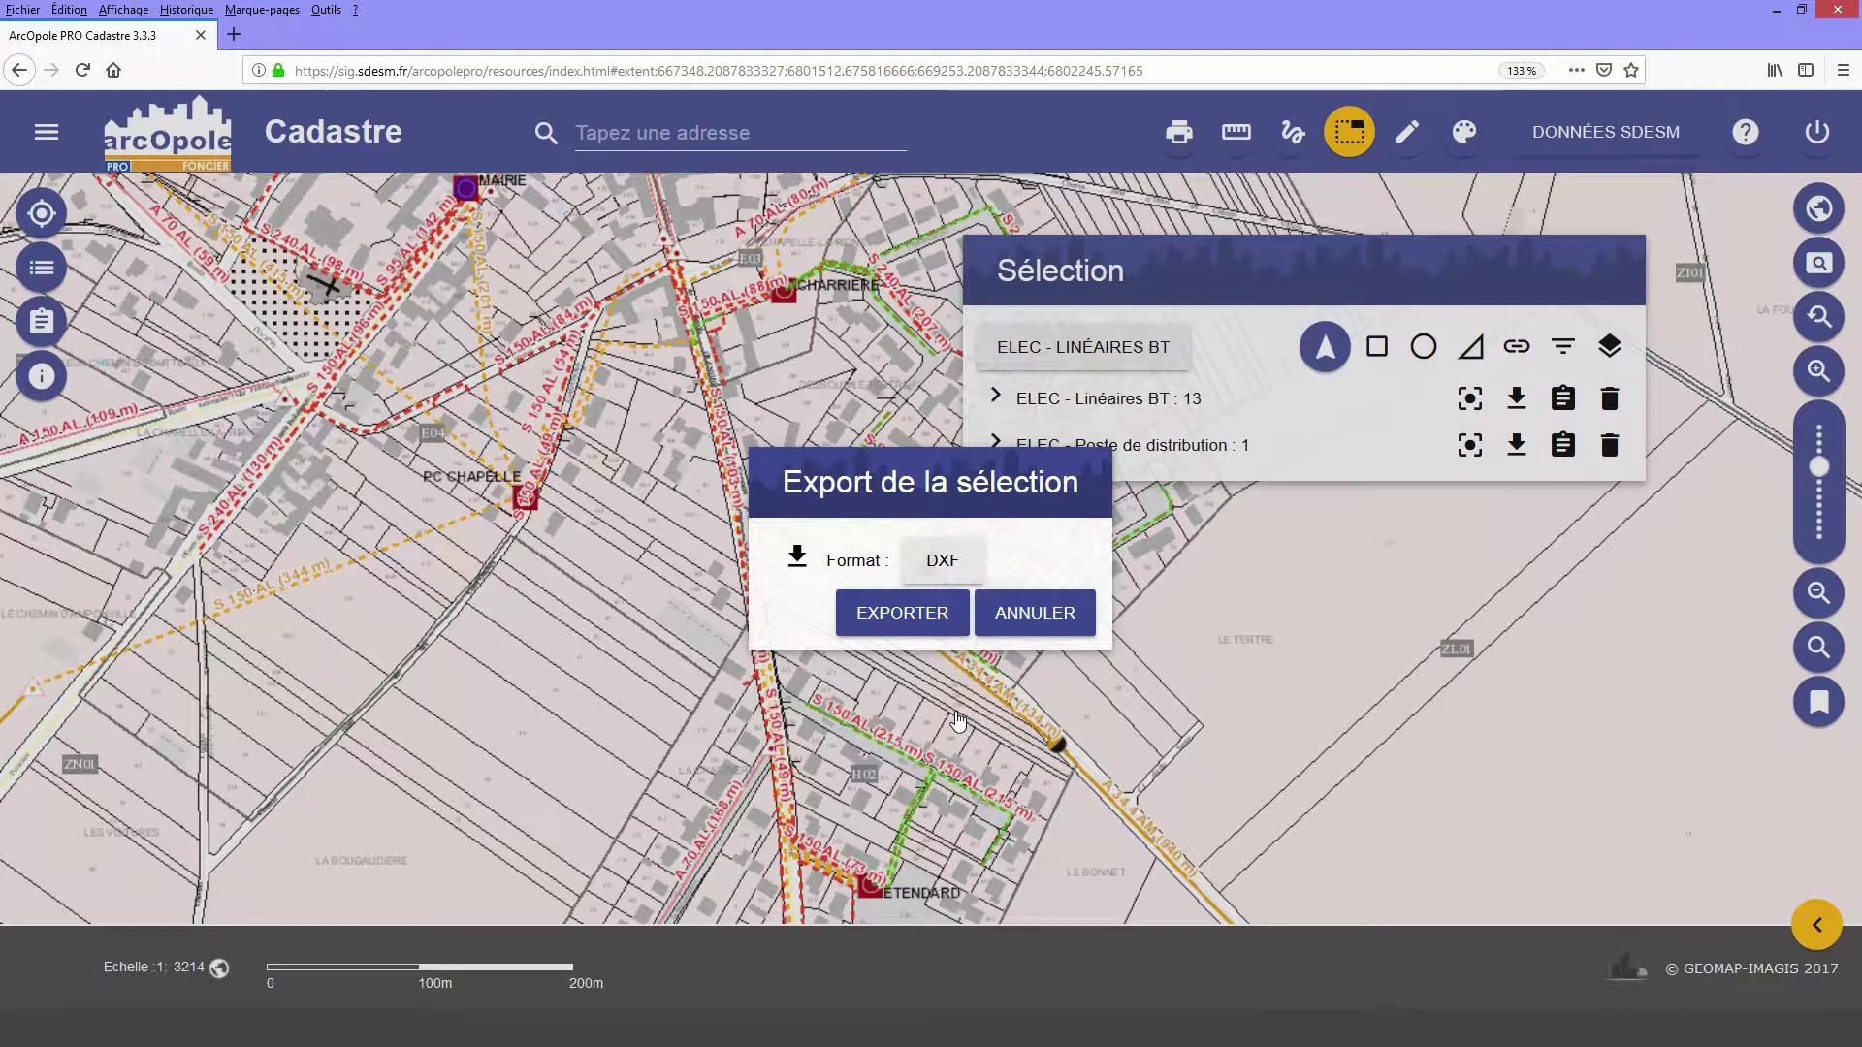
left_click(974, 554)
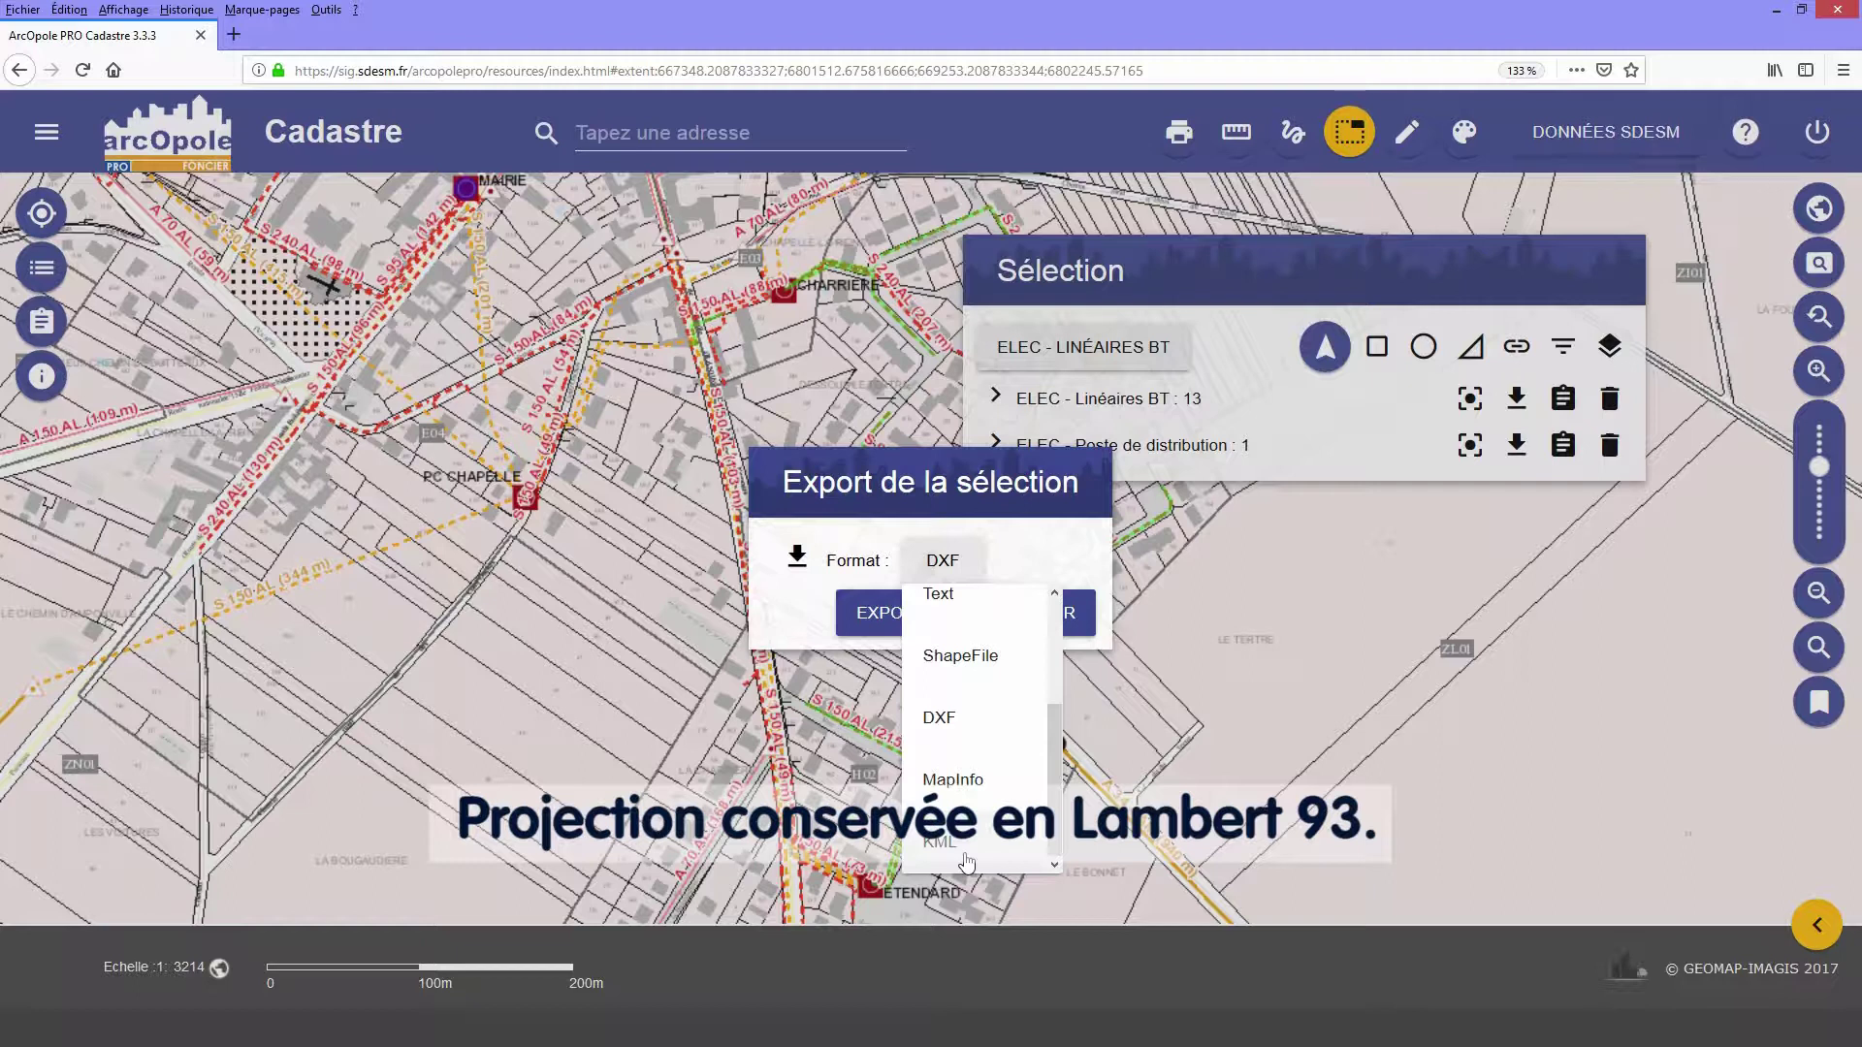
left_click(955, 660)
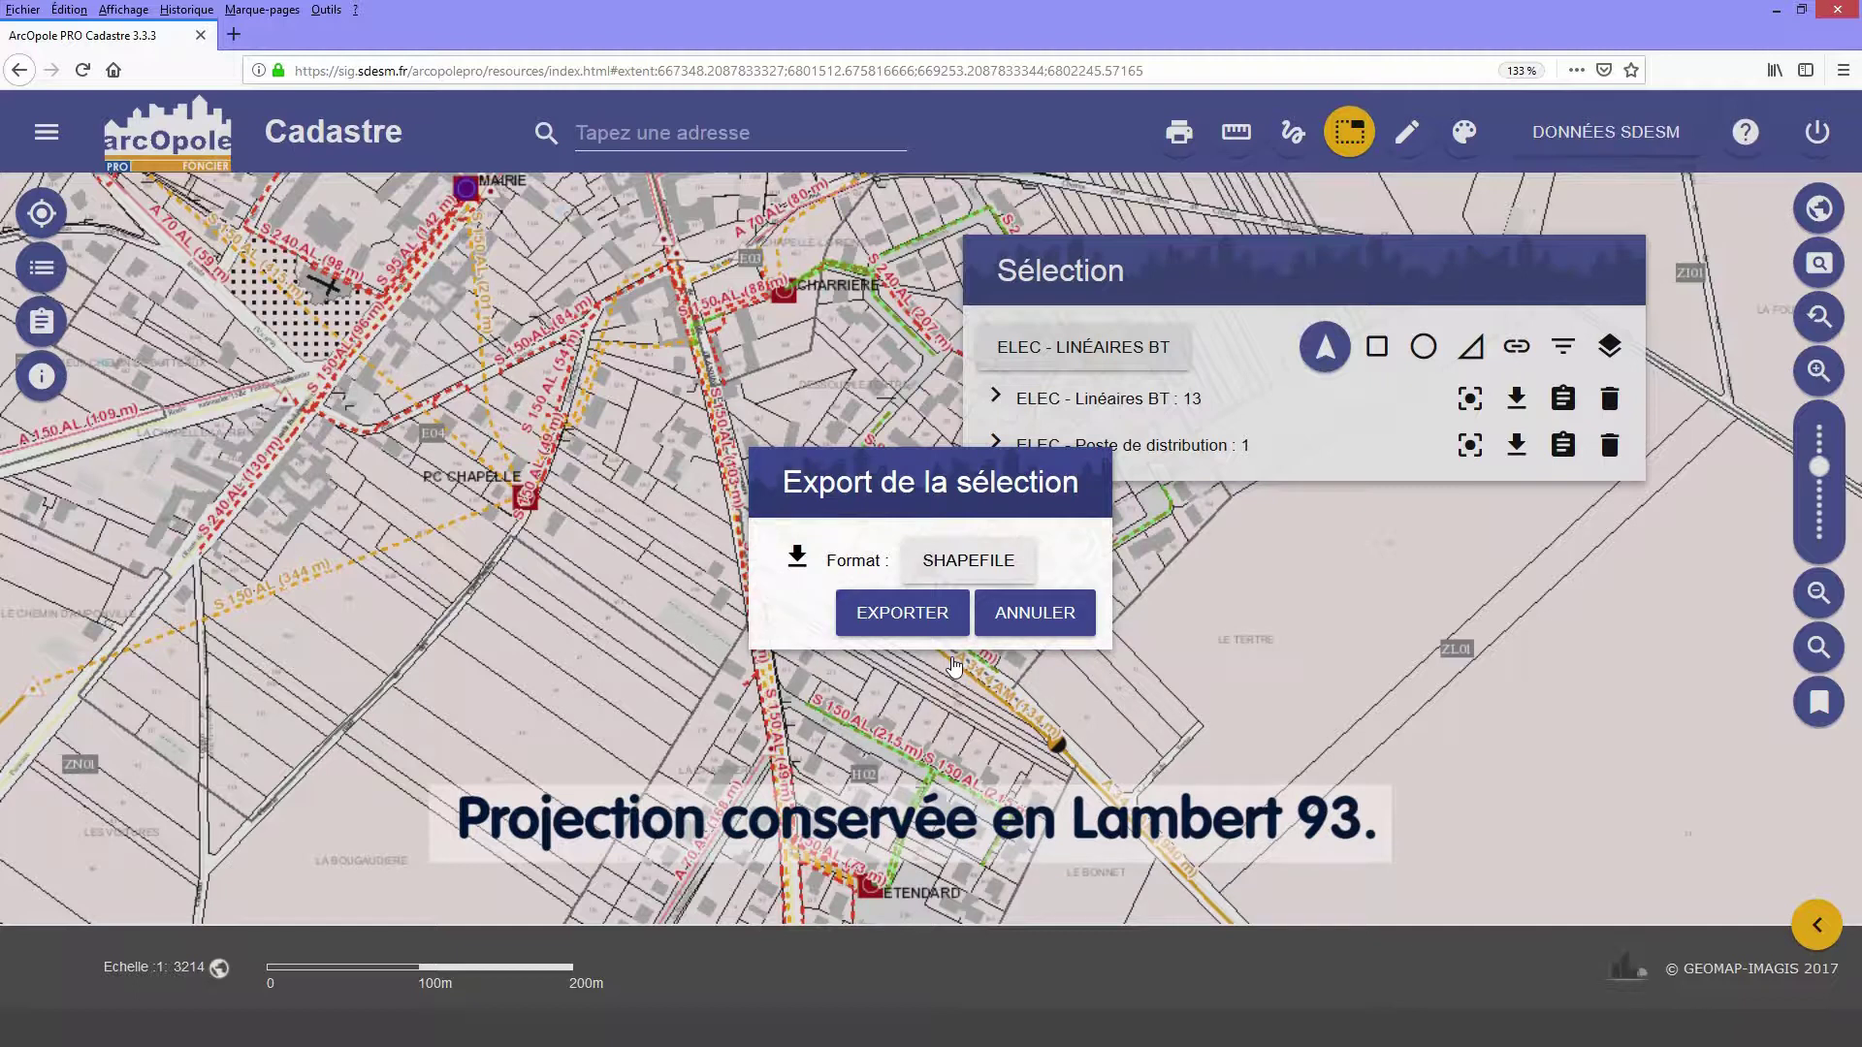
Export the selection, save the aOp.zip archive to disk, and return from the downloads folder to the map.
left_click(942, 626)
left_click(979, 588)
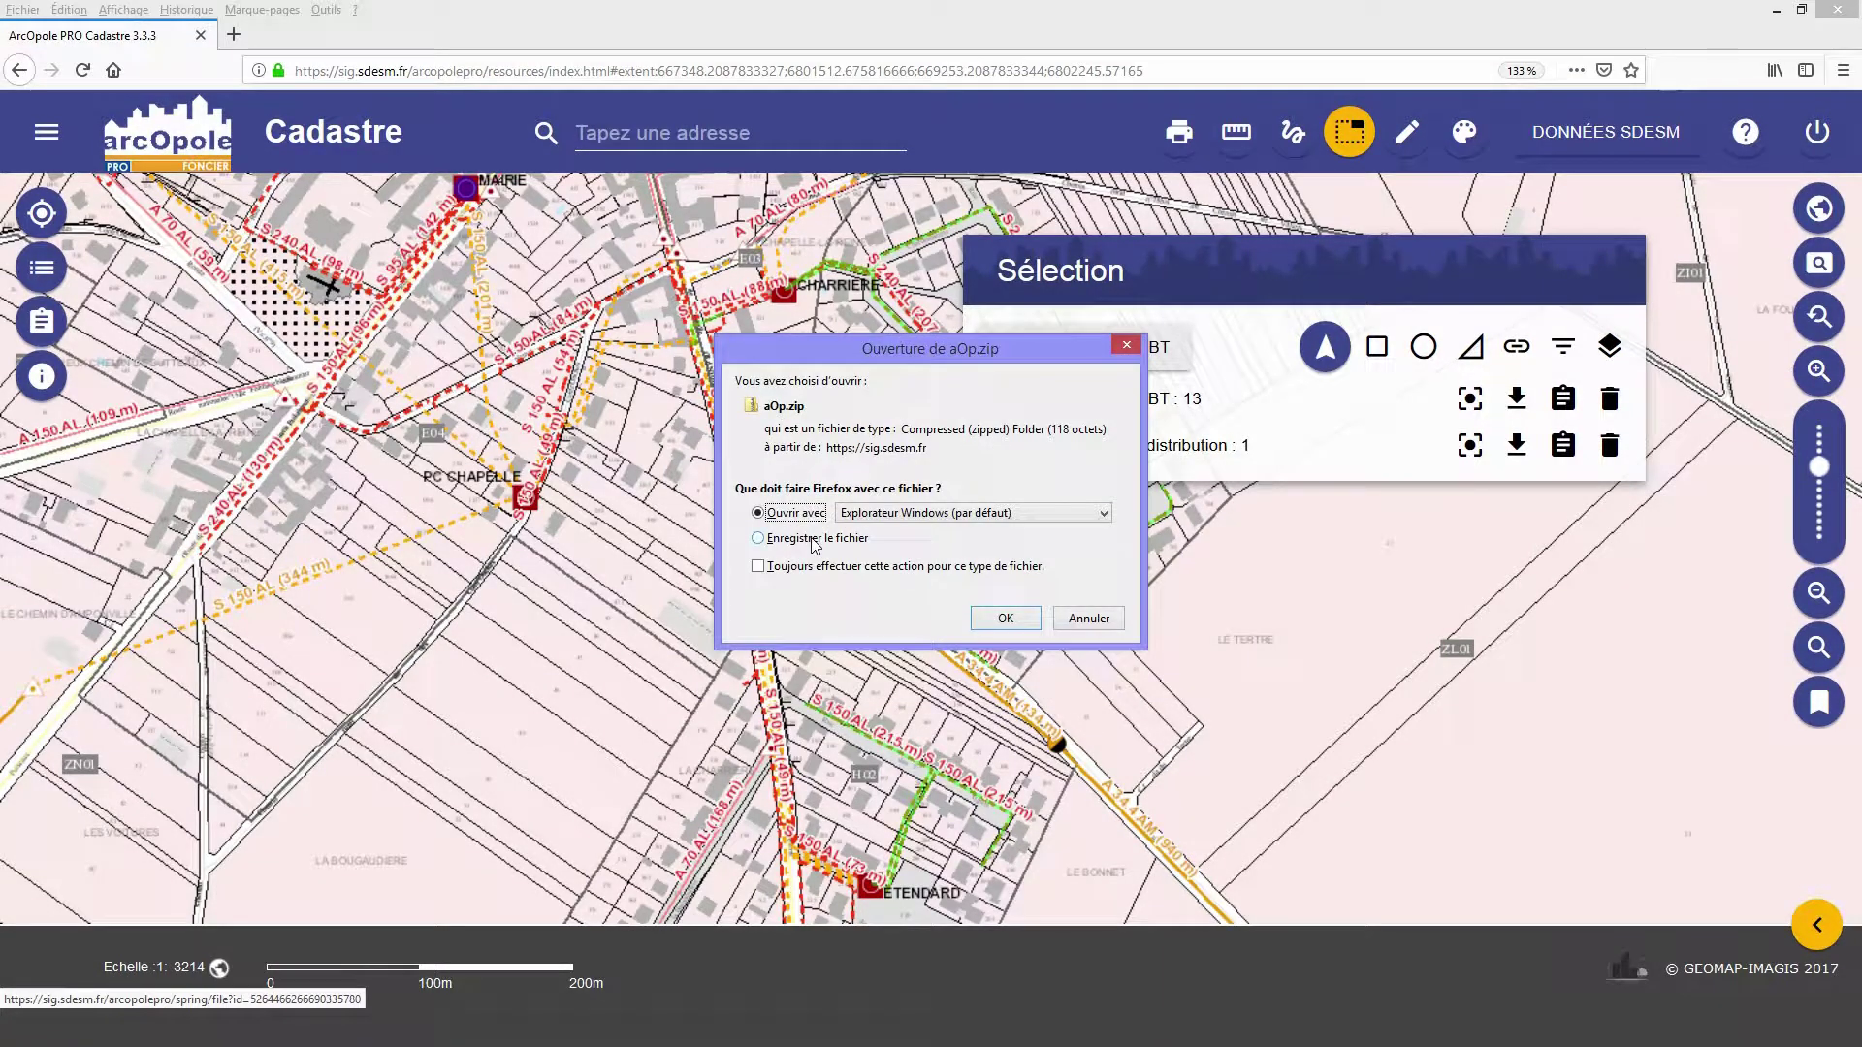
left_click(813, 541)
left_click(1006, 619)
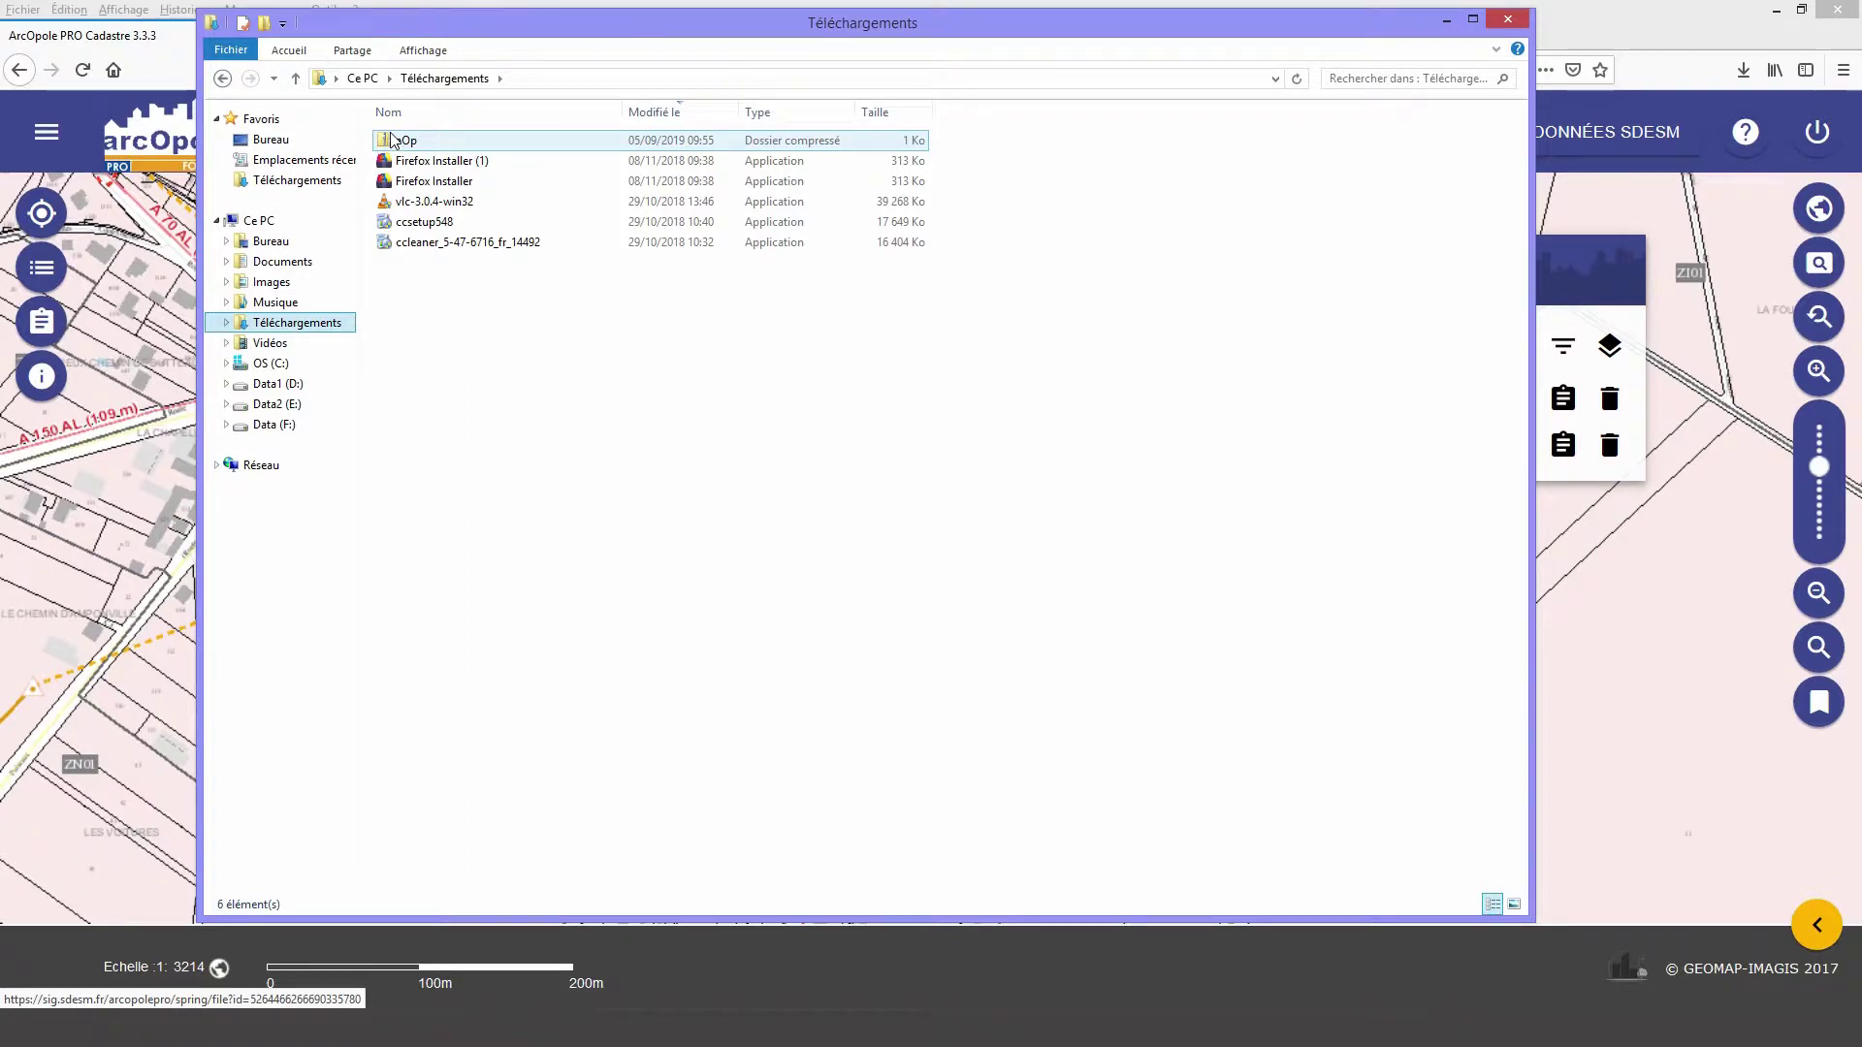
key("alt+Tab")
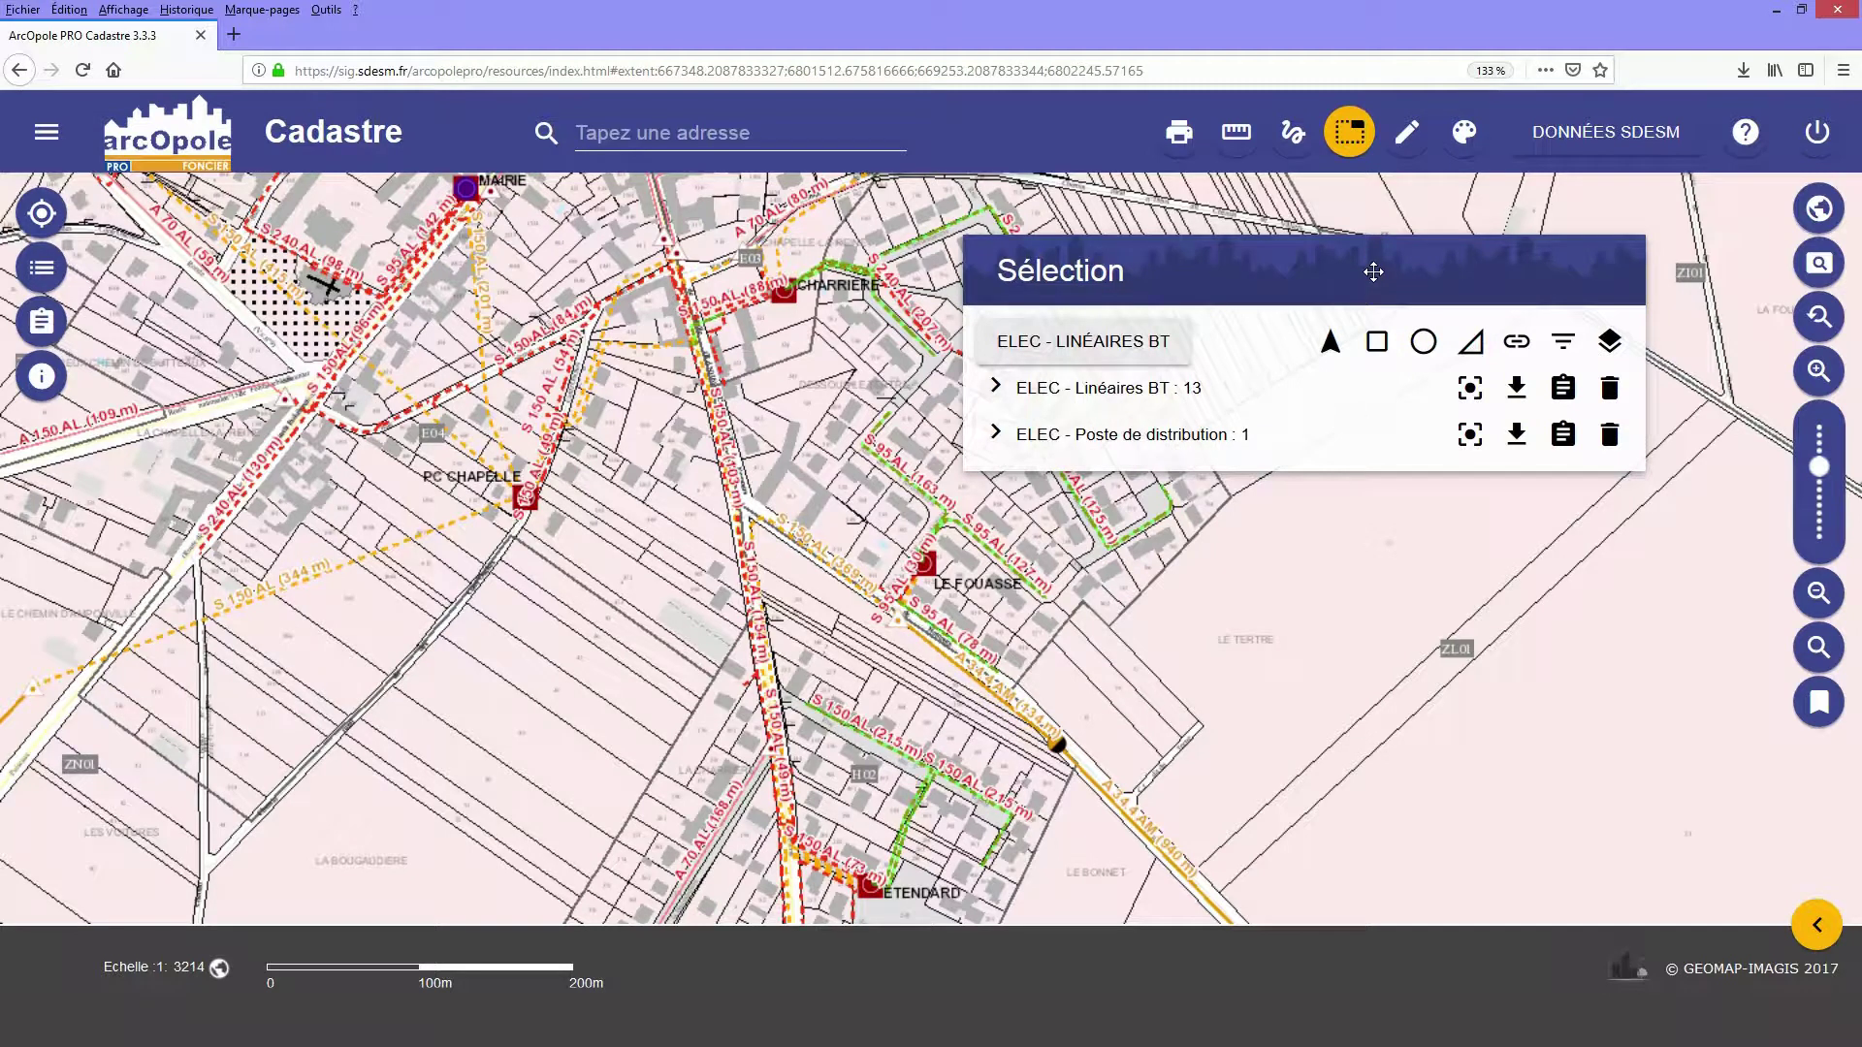
Set the selection layer to CAD - Parcelles and select the parcels between the LE FOUASSE station and section H02 by rectangle.
left_click(1172, 355)
left_click(1176, 408)
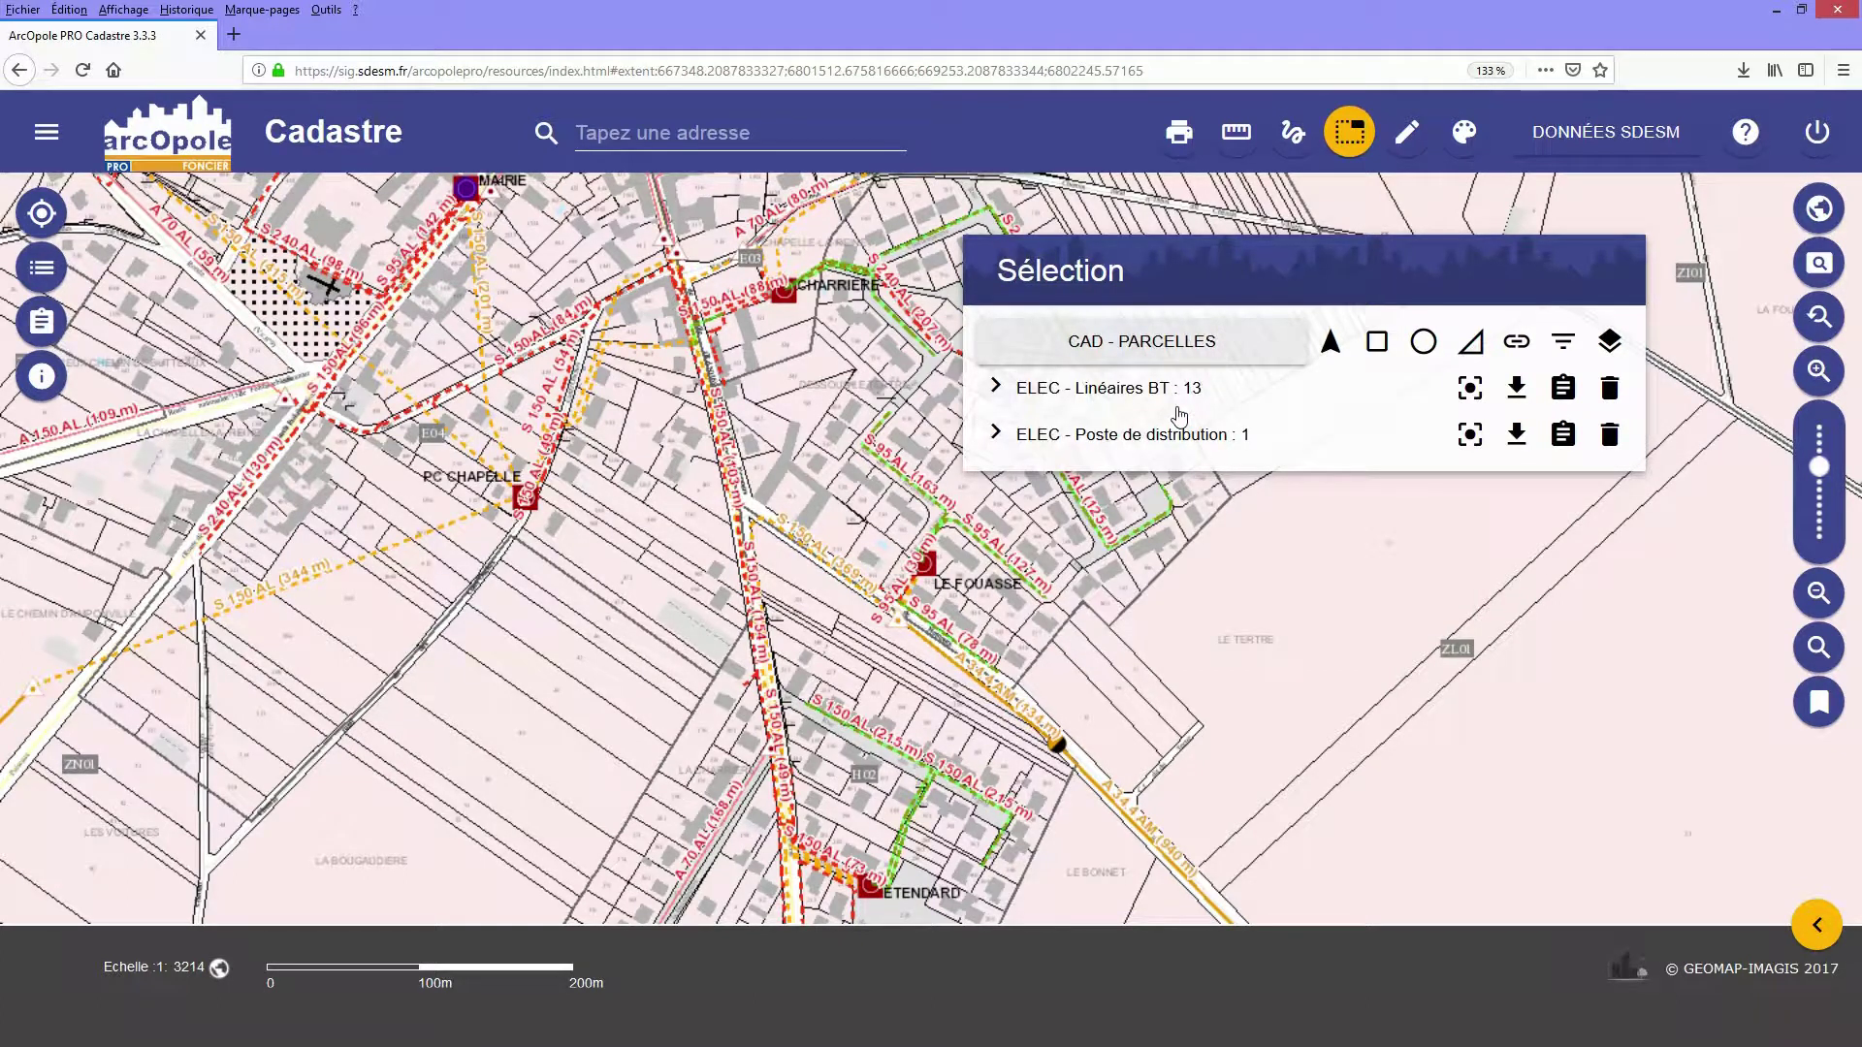
left_click(1376, 342)
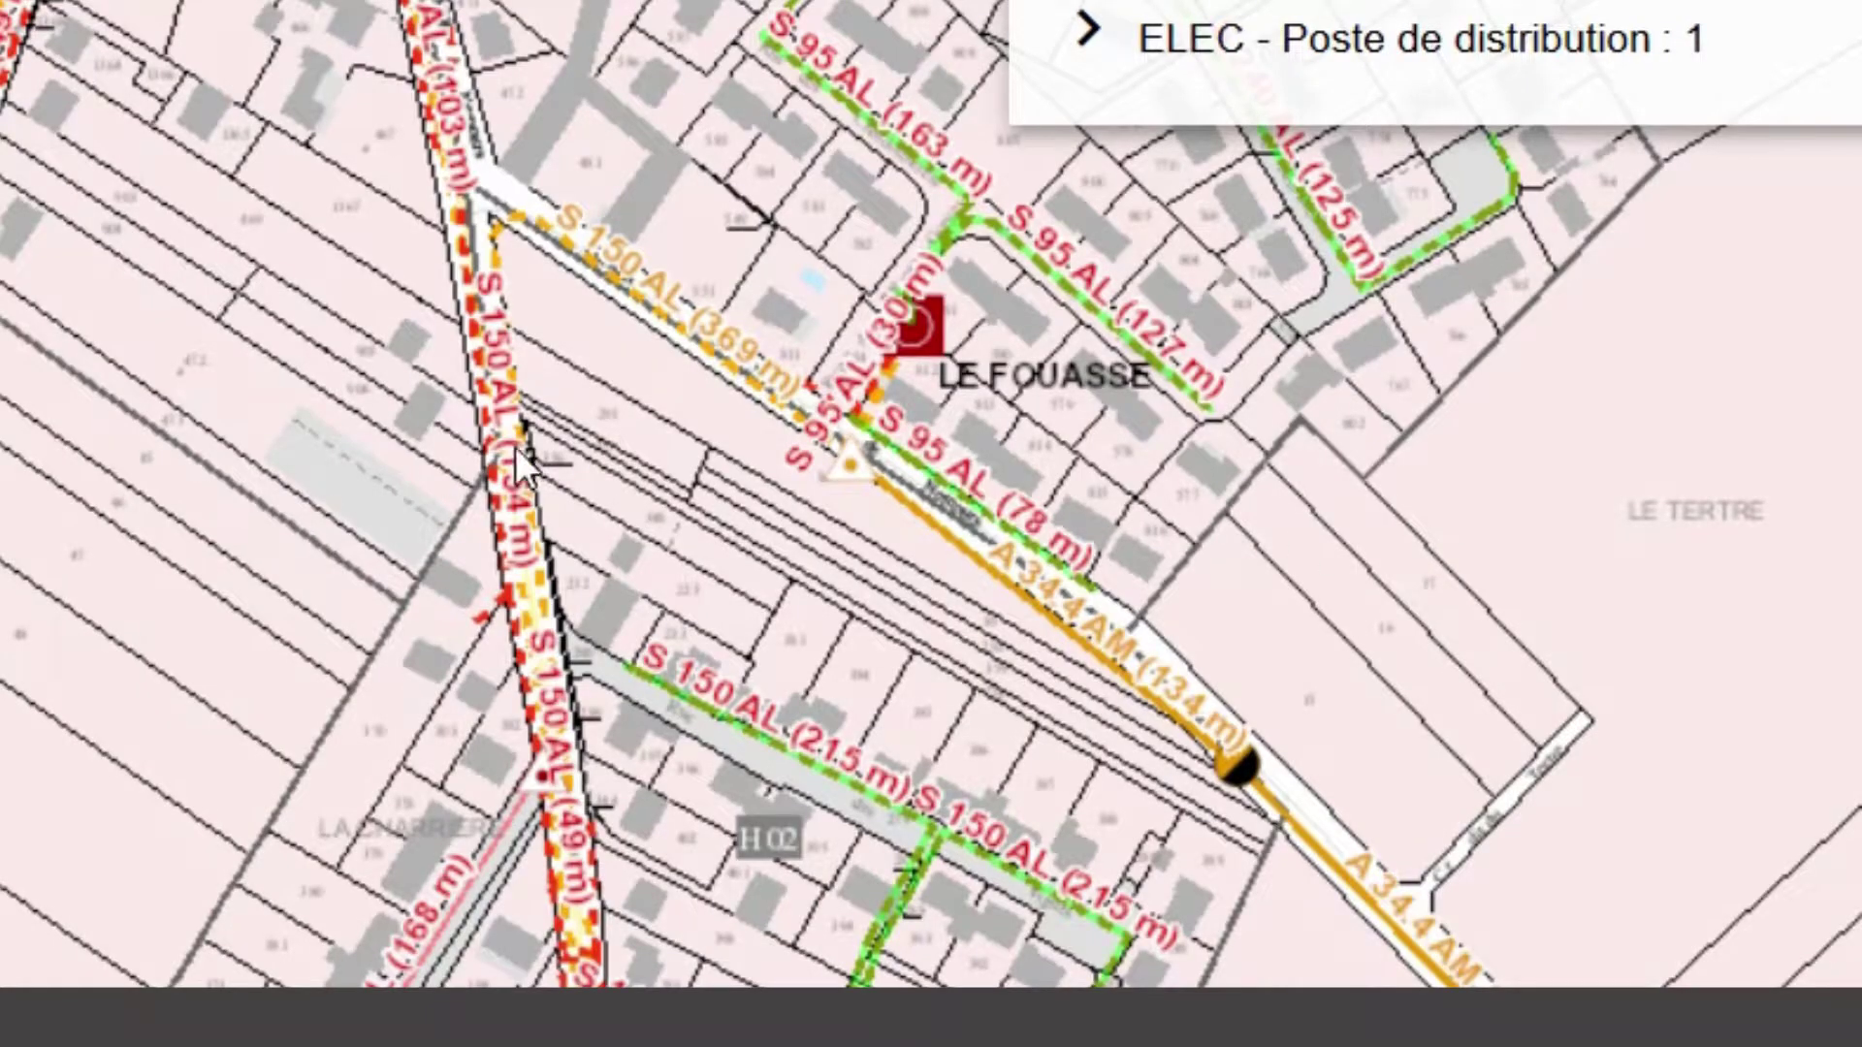
left_click_drag(515, 446, 975, 703)
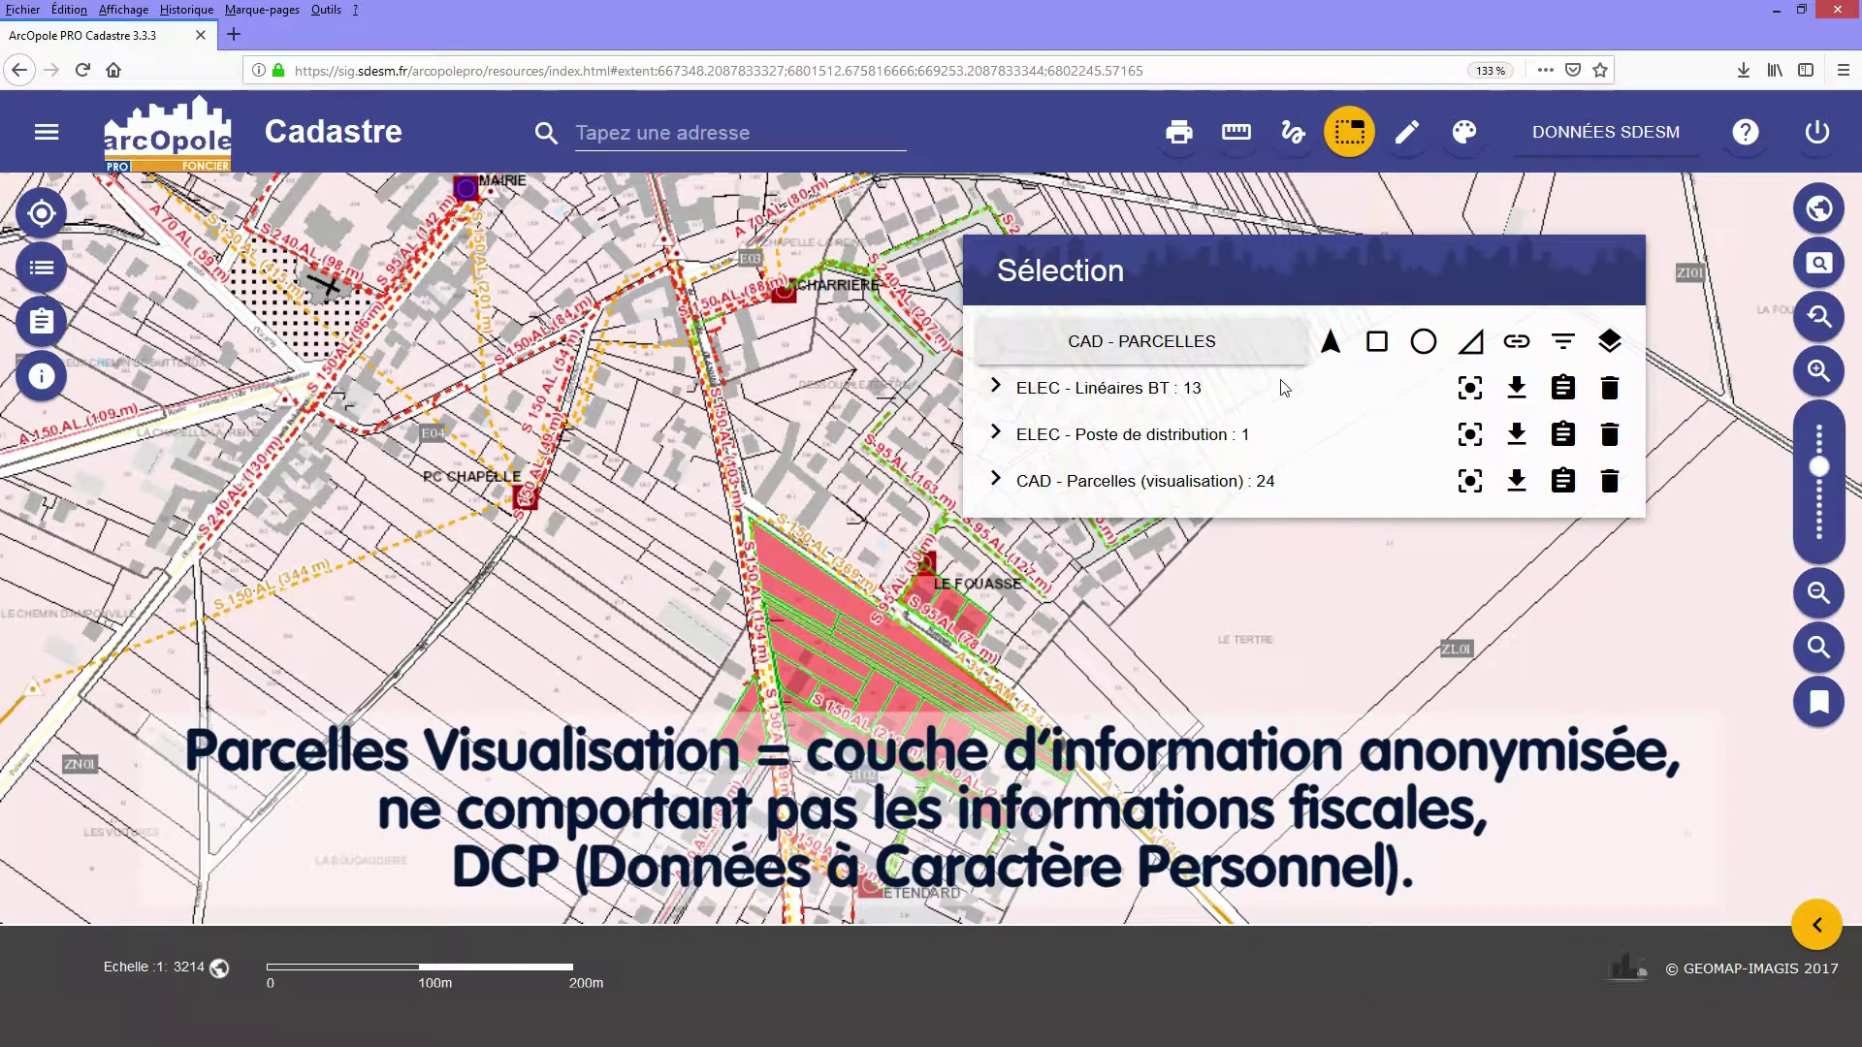
Use point selection to add parcels west of the road beside section H02 and deselect those at the LE FOUASSE station.
left_click(1325, 357)
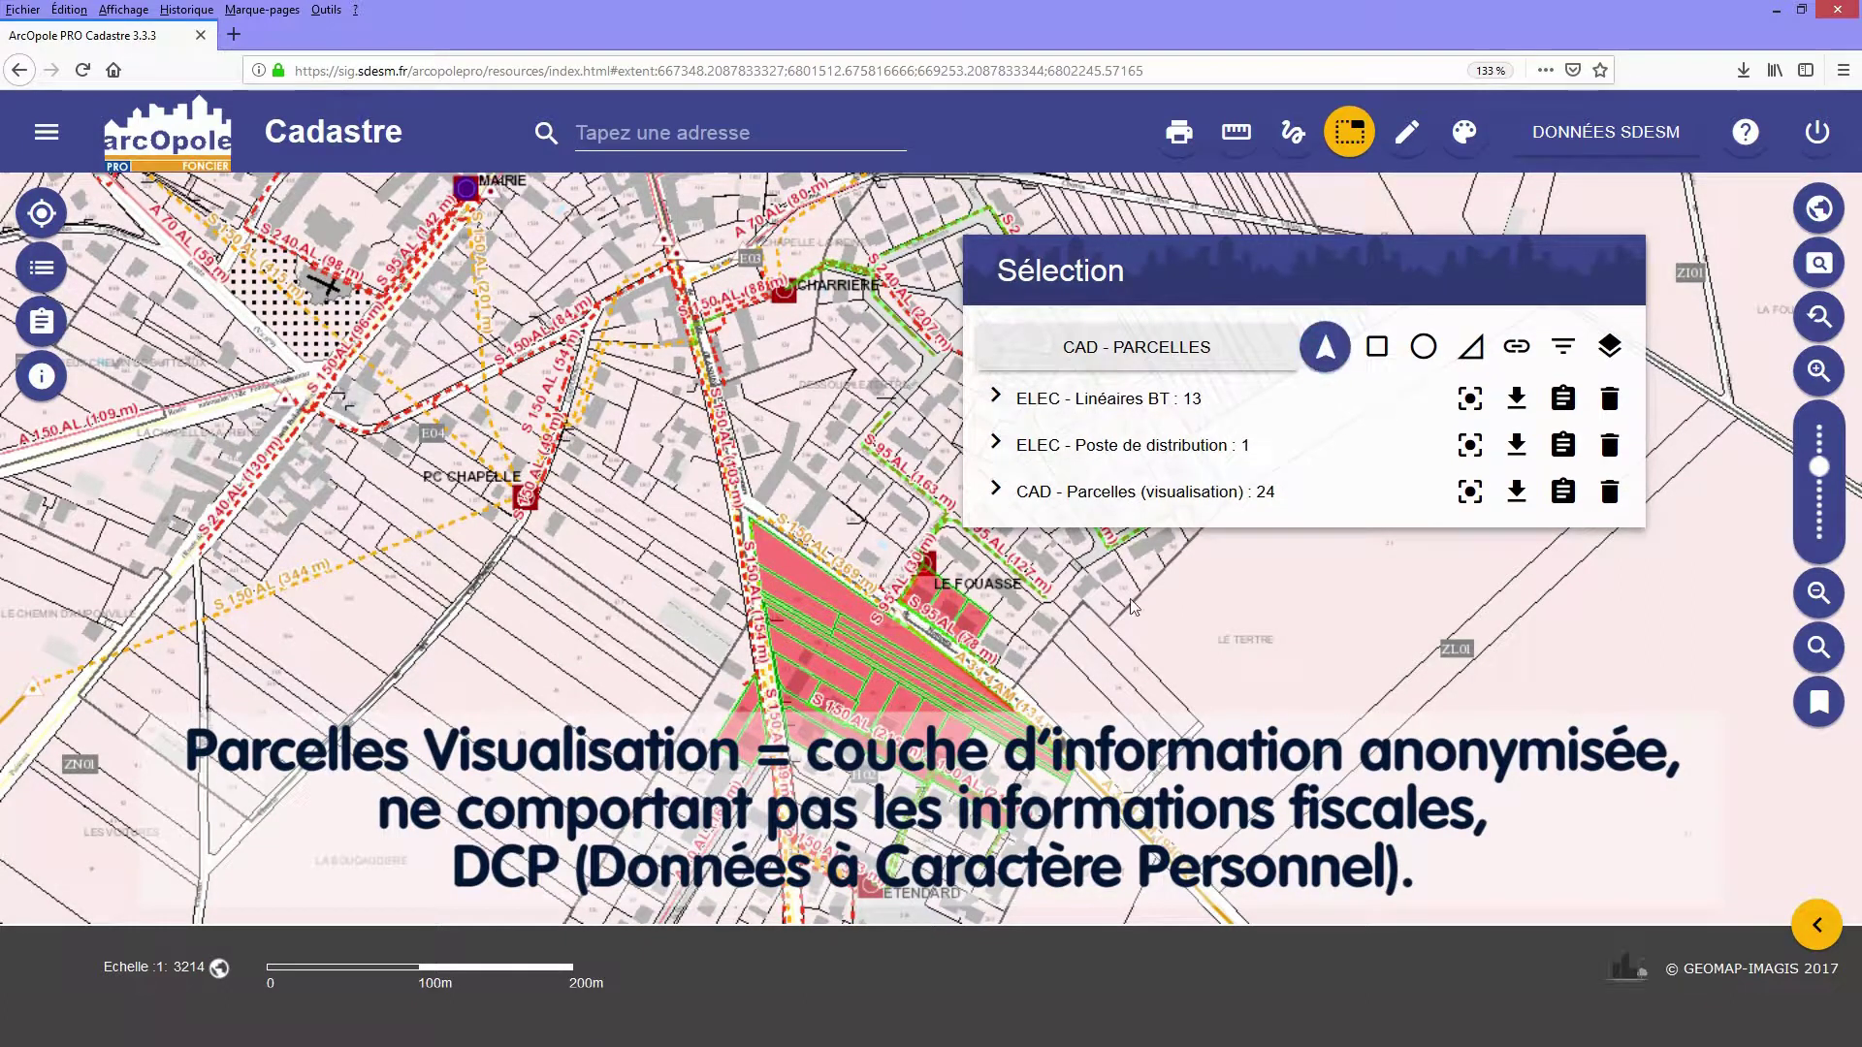
left_click(694, 700)
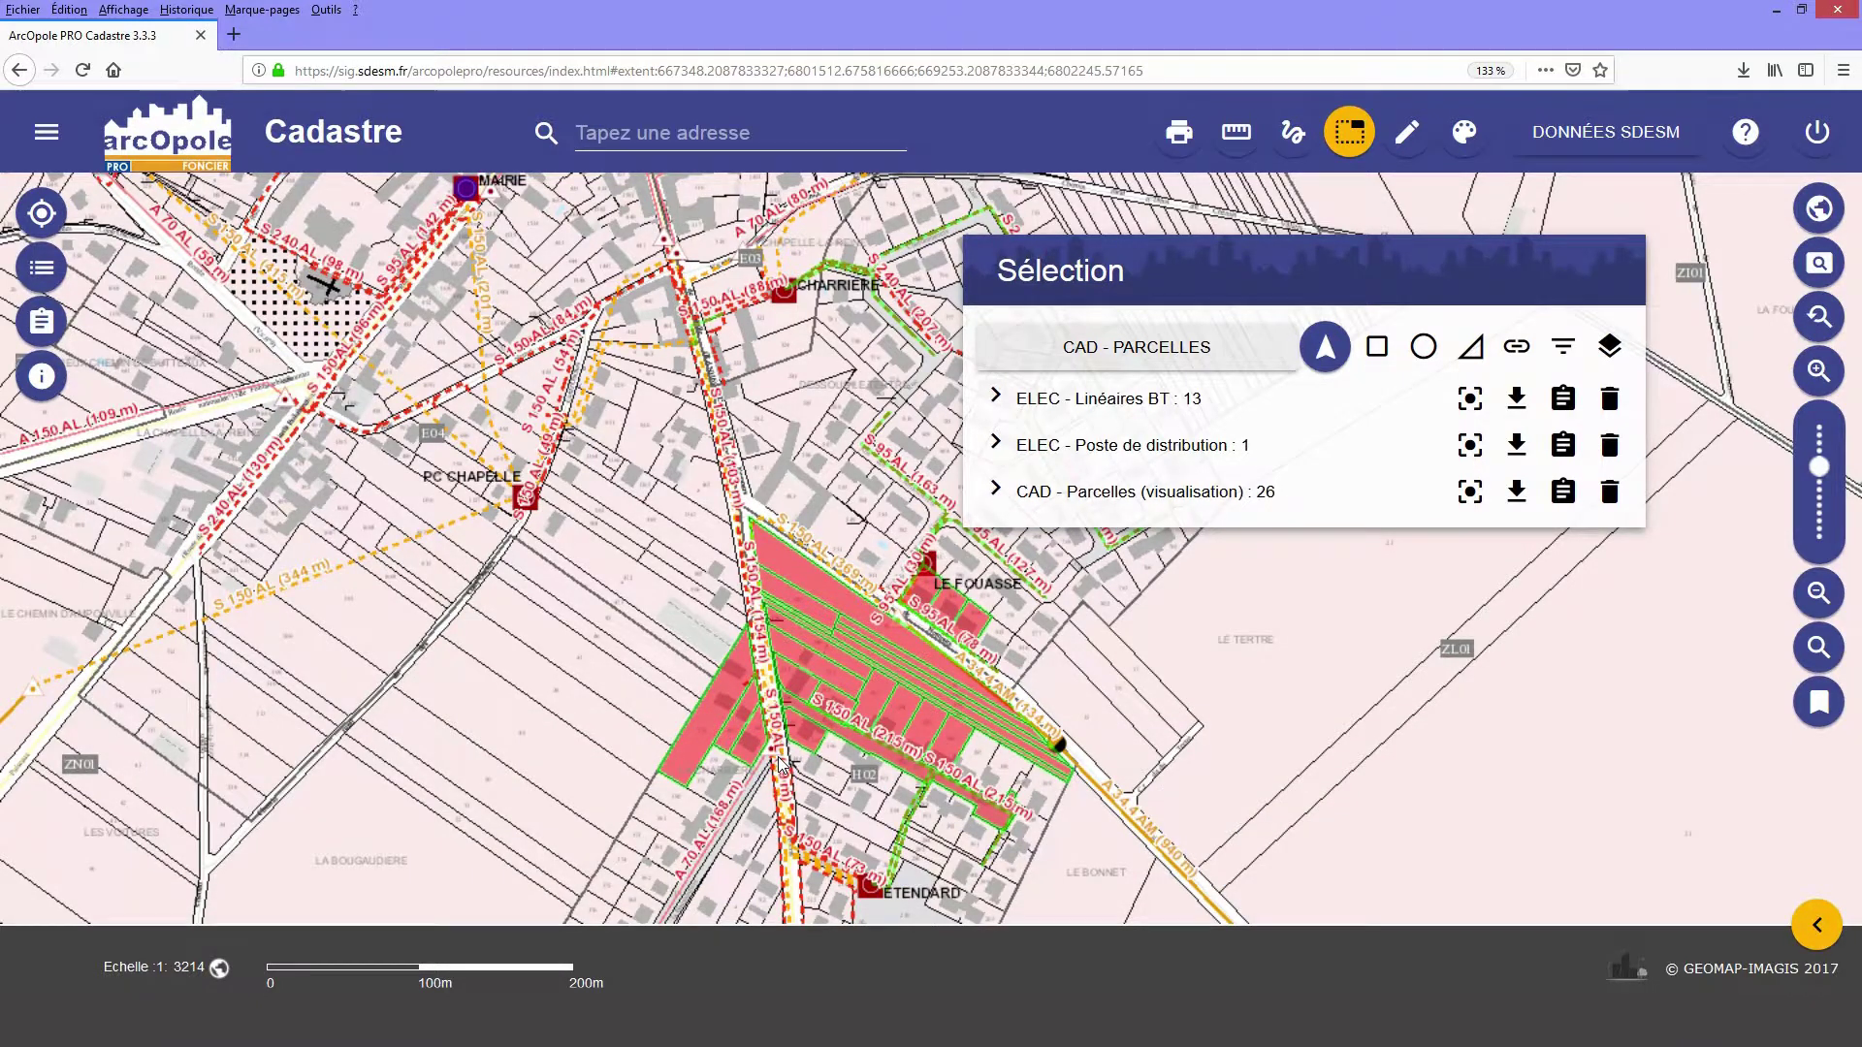
left_click(941, 609)
left_click(938, 606)
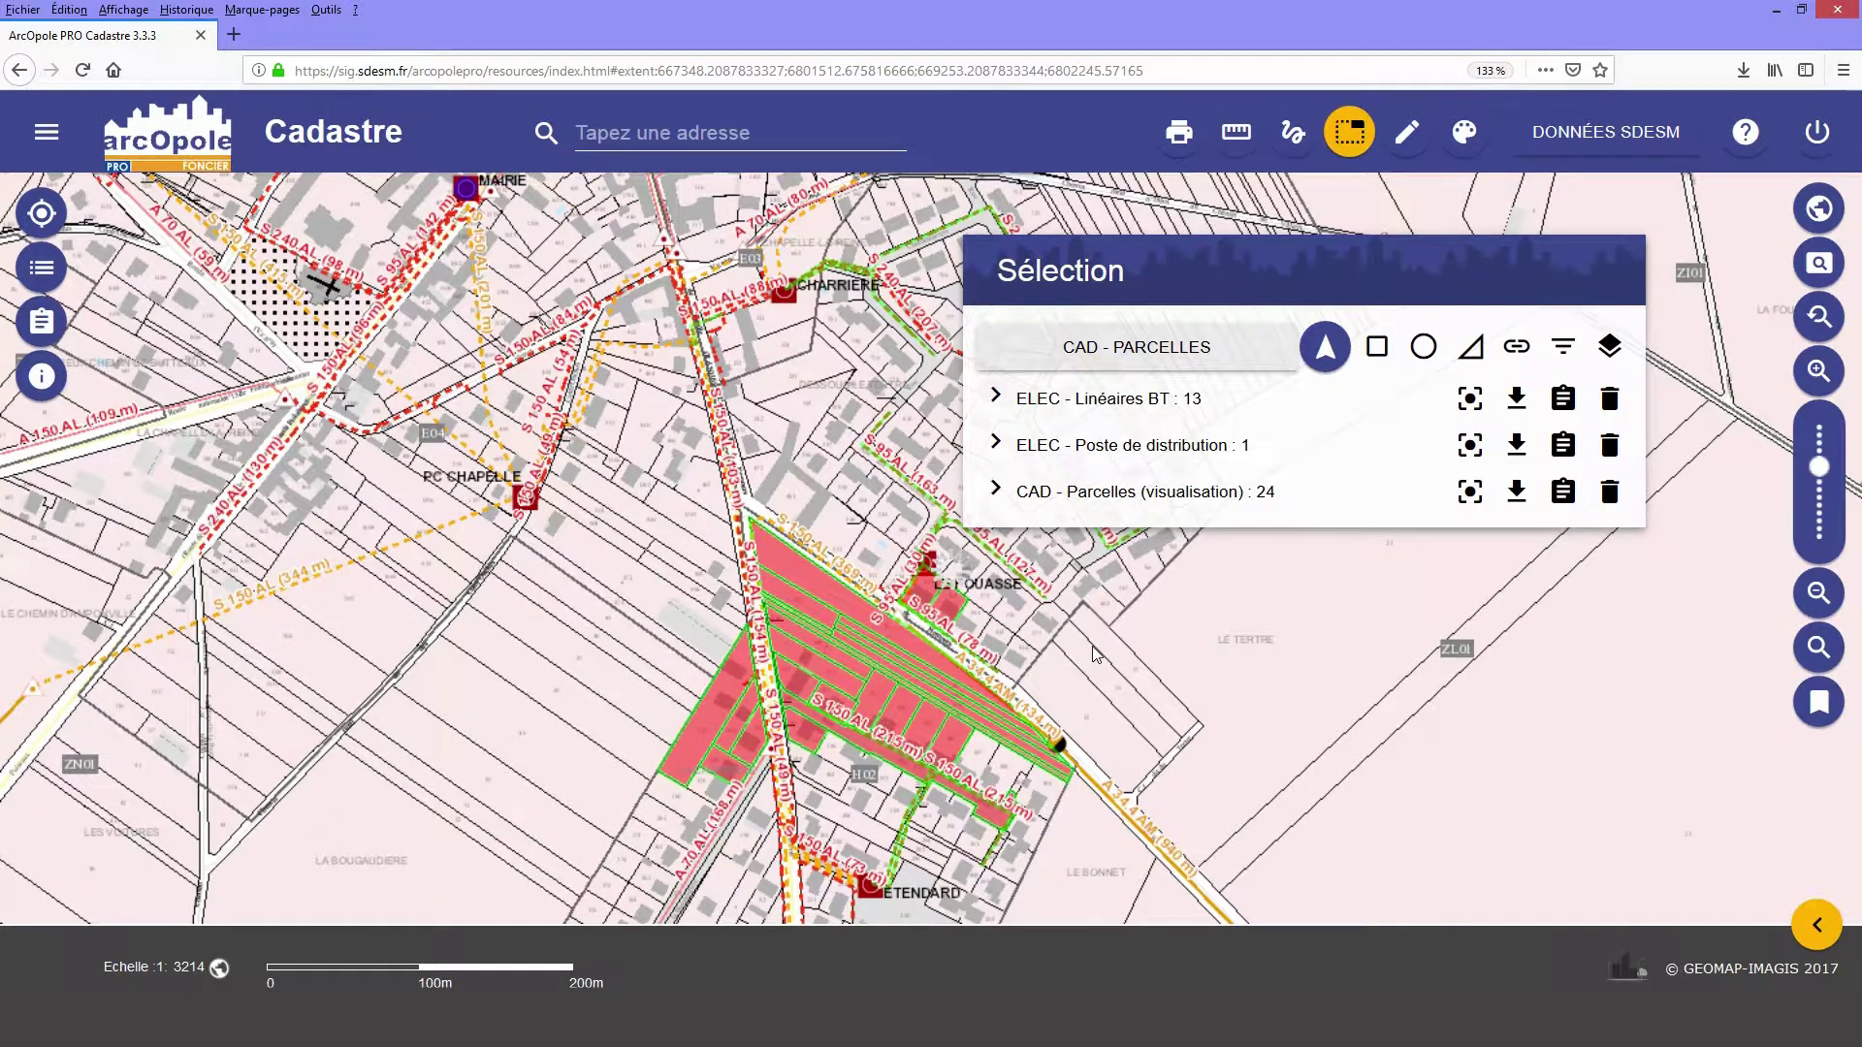
left_click(924, 594)
Select the parcels just northwest of the LE FOUASSE station with a circle of 35 m radius.
left_click(1433, 354)
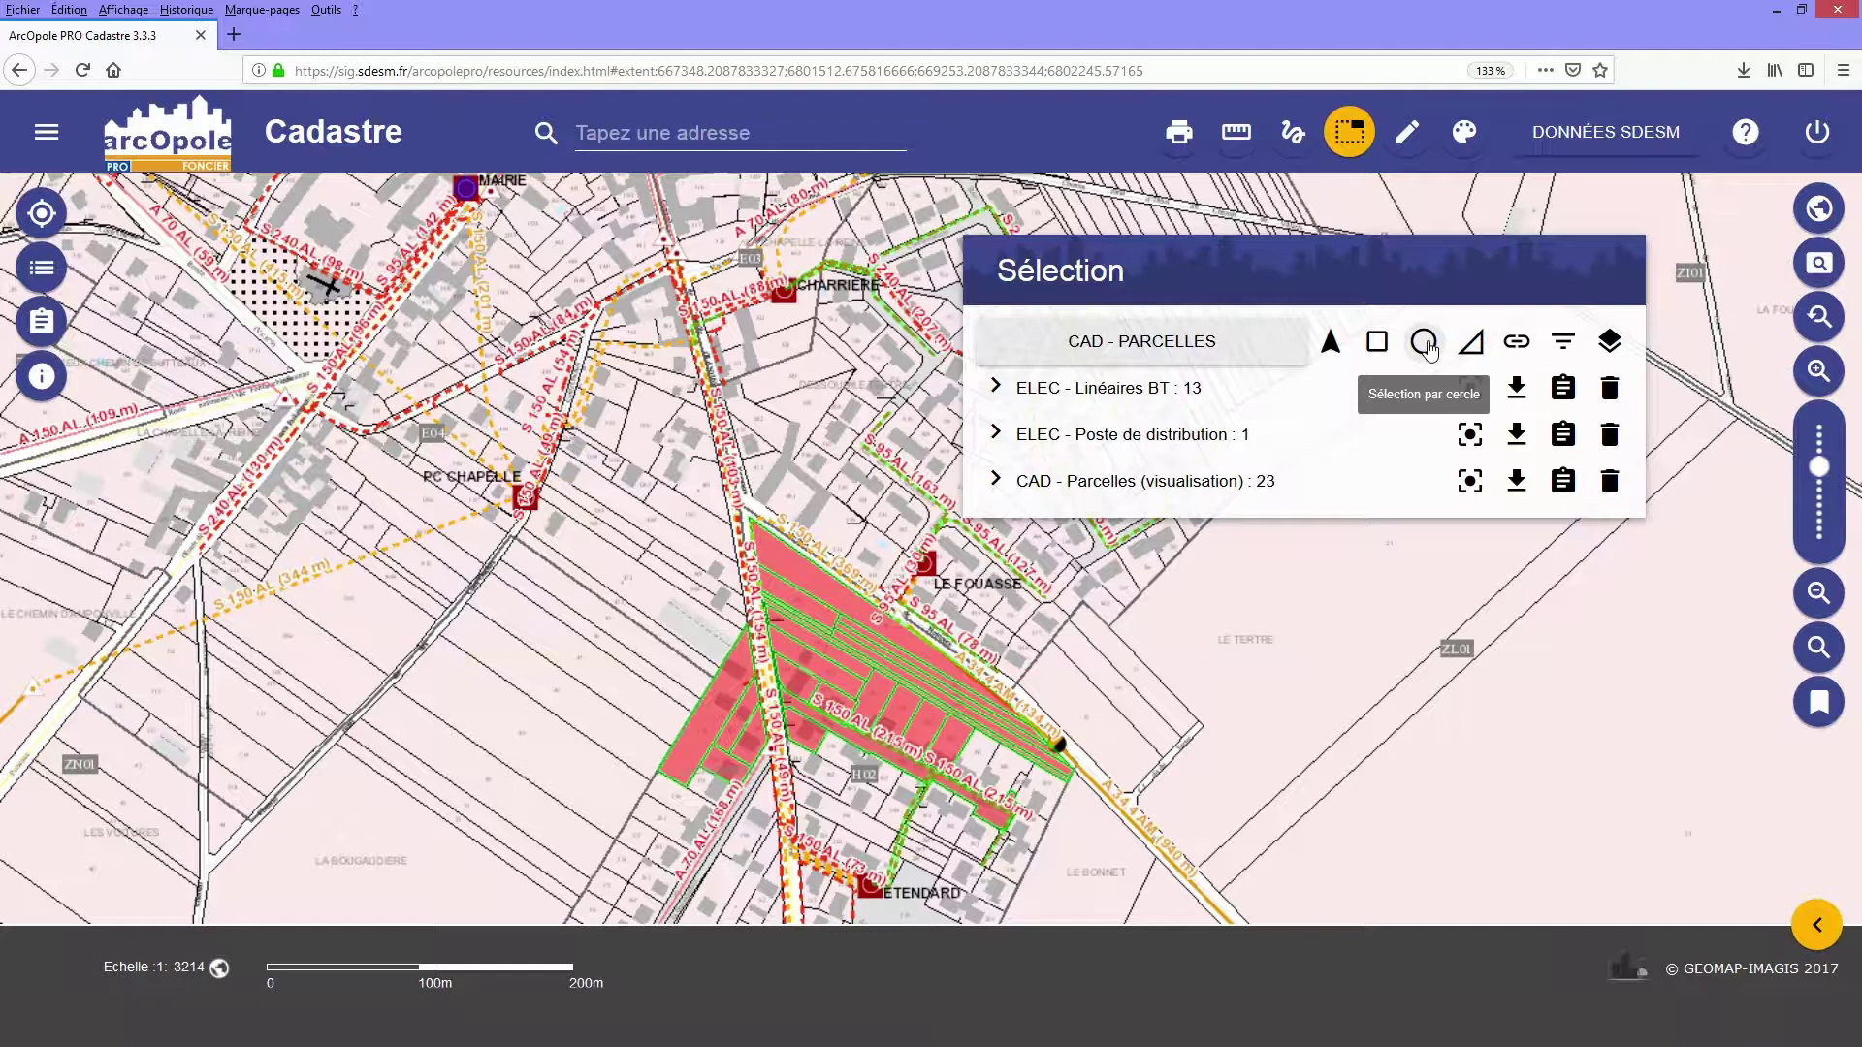
left_click(1429, 347)
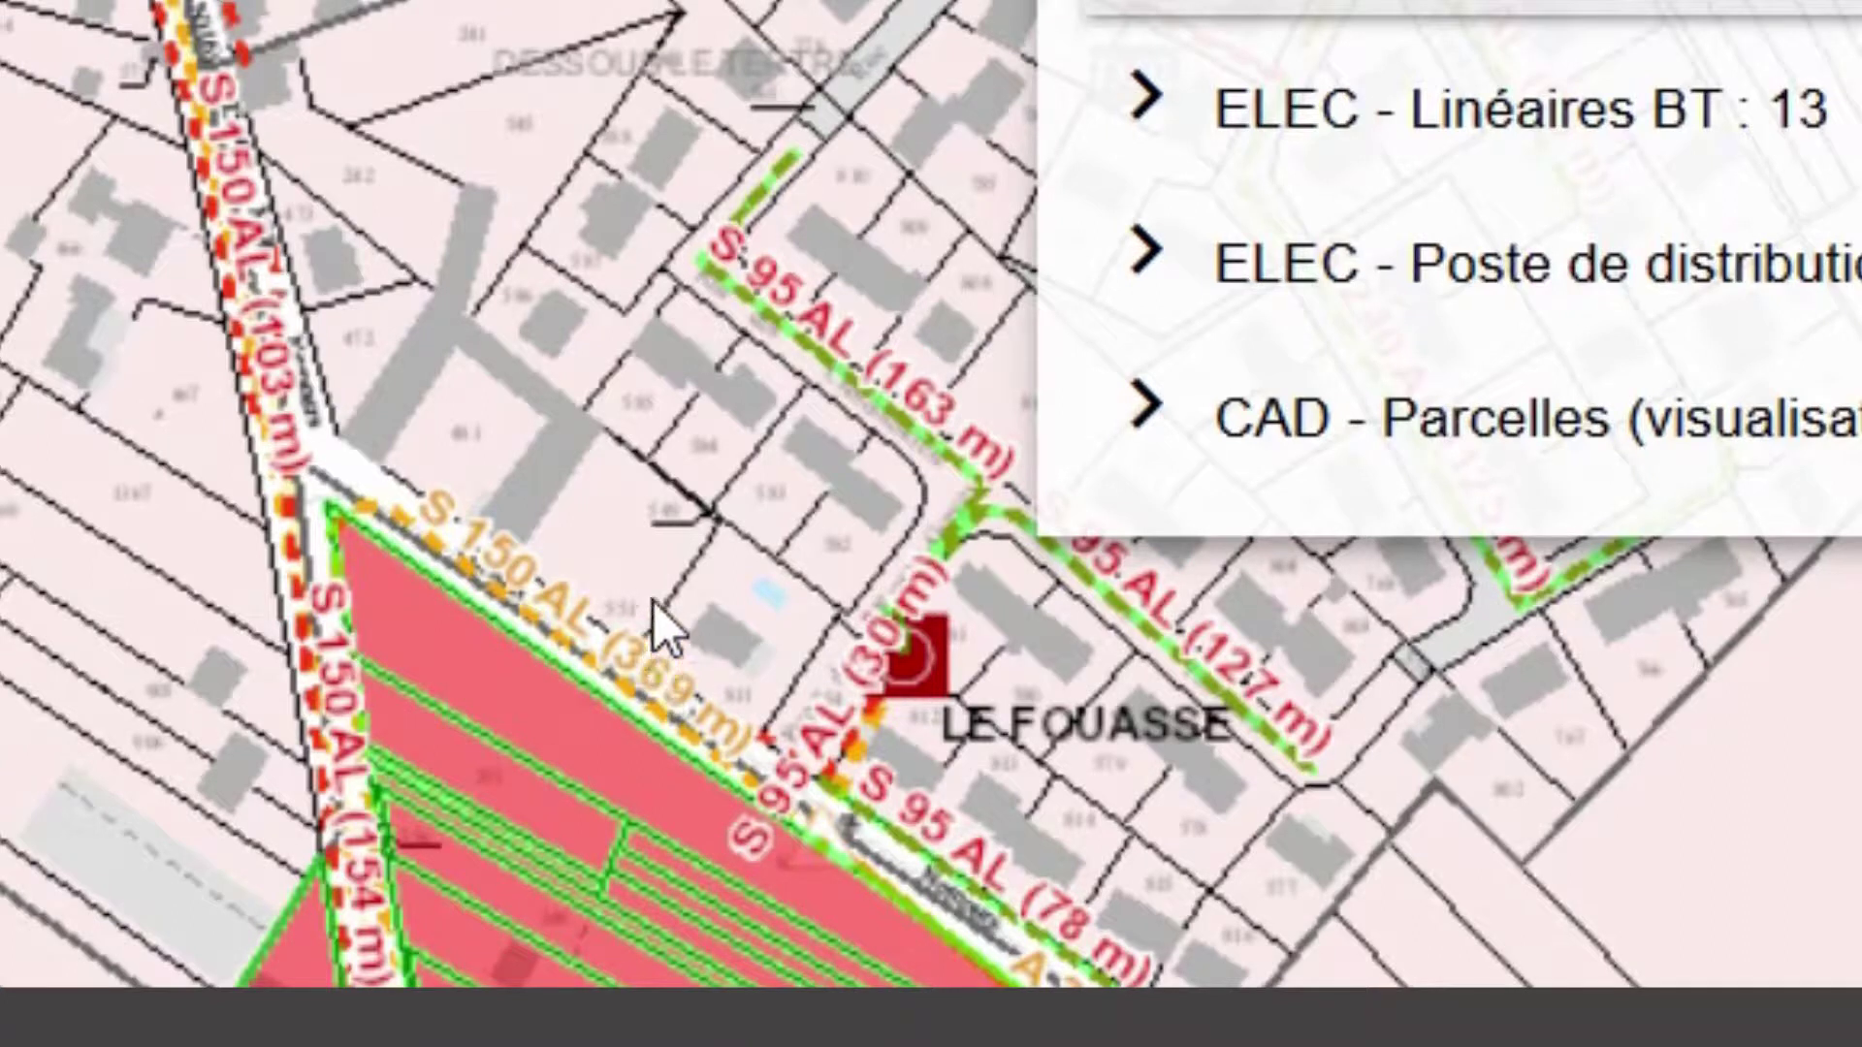
left_click_drag(652, 599, 802, 747)
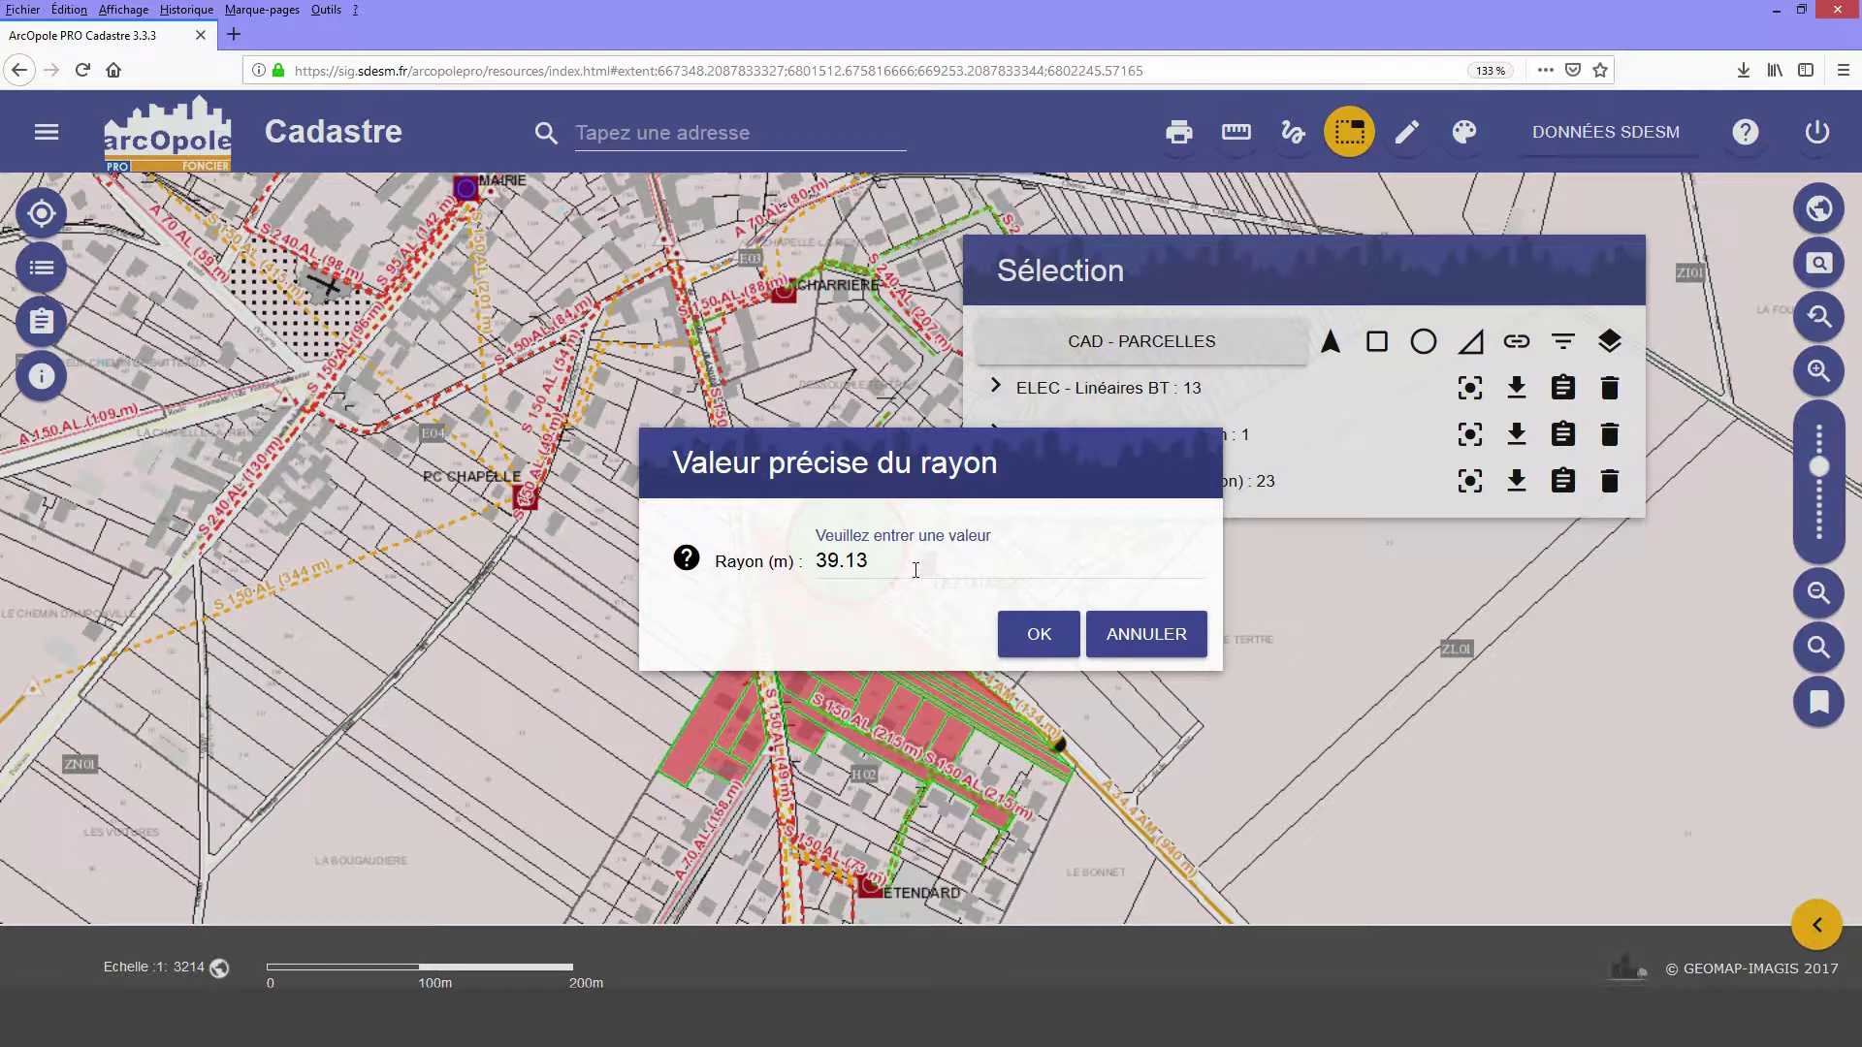
left_click_drag(906, 566, 822, 559)
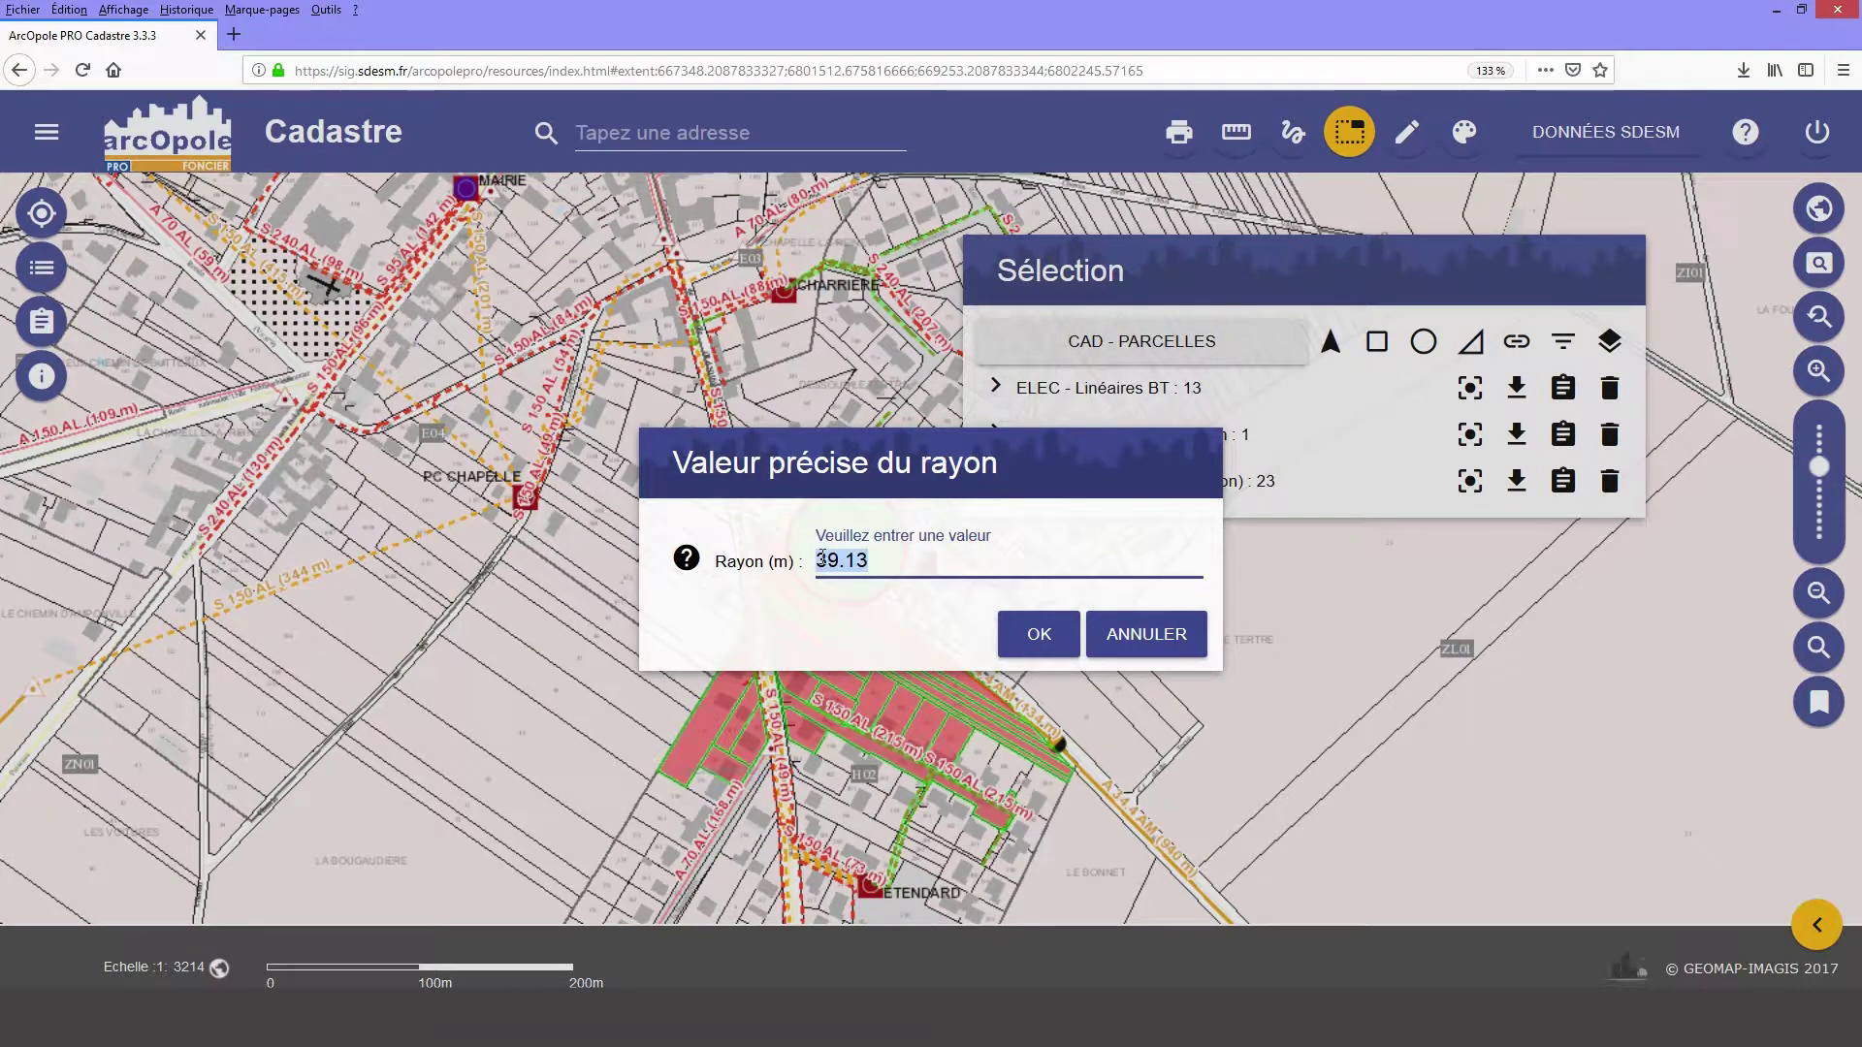
type("35")
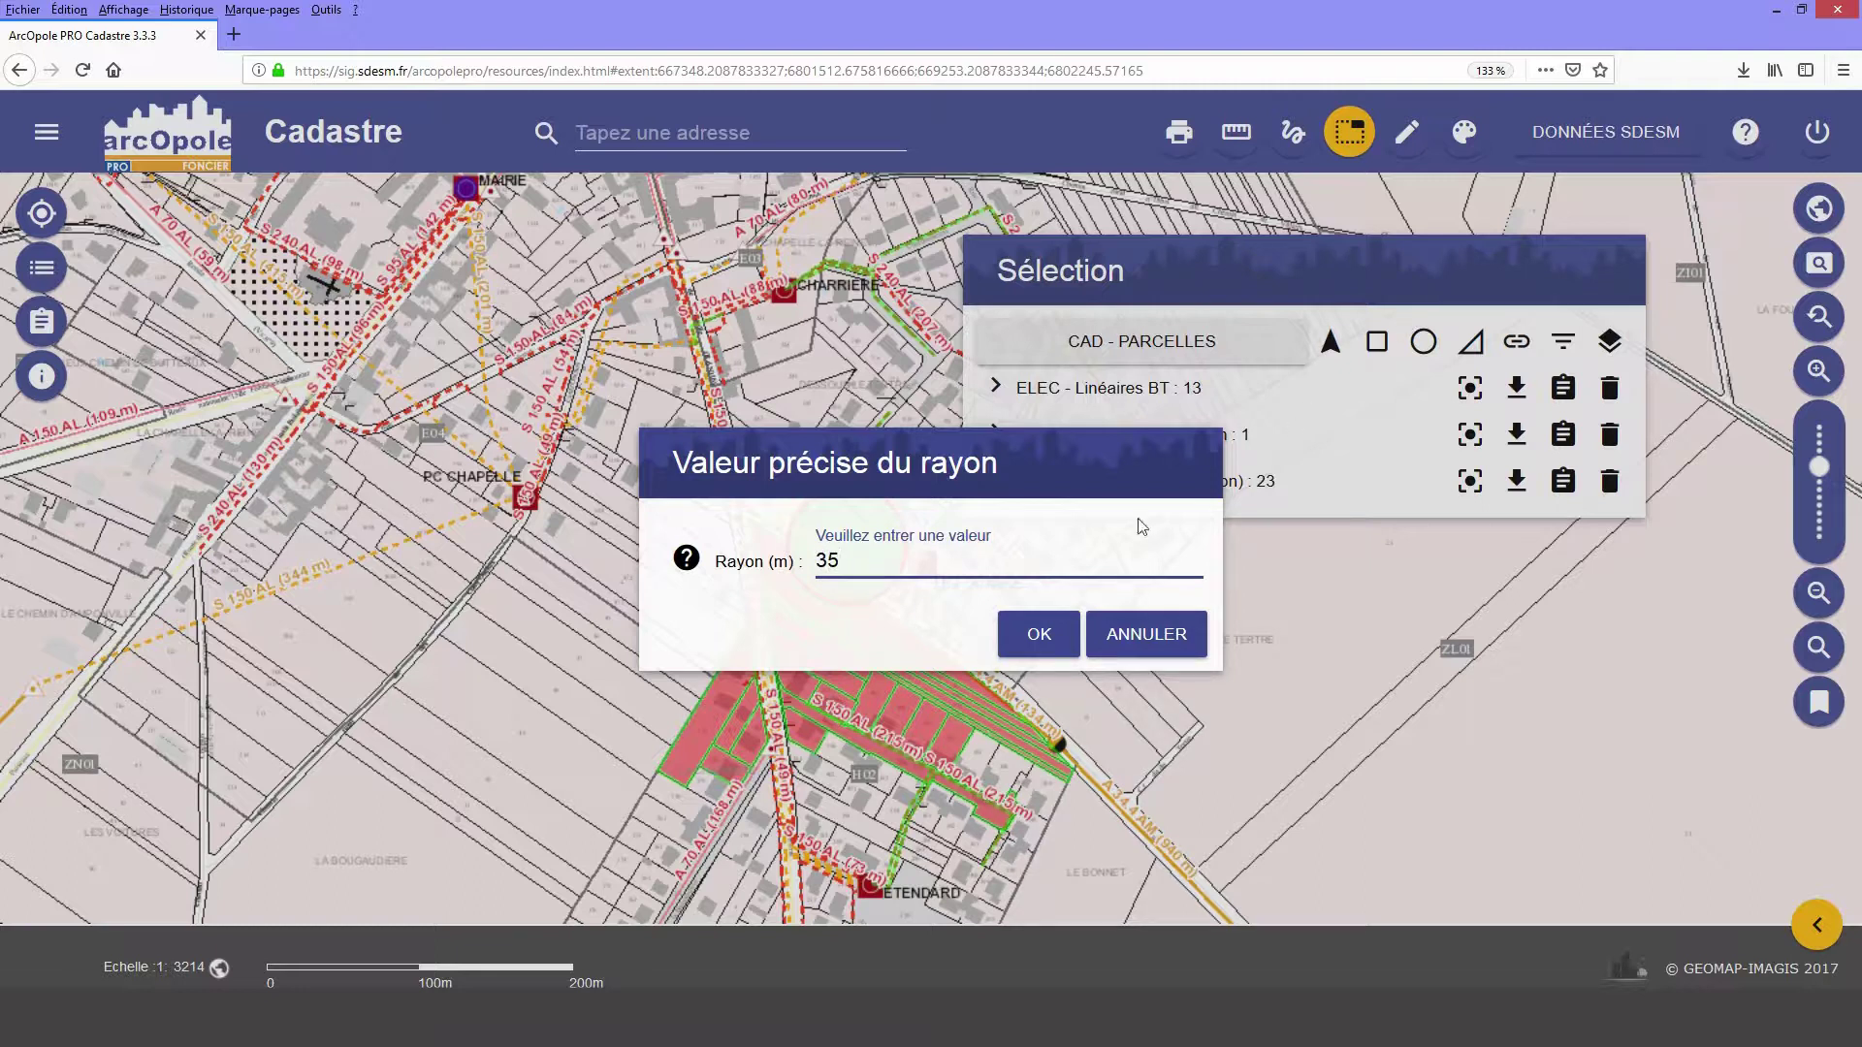
left_click(1069, 638)
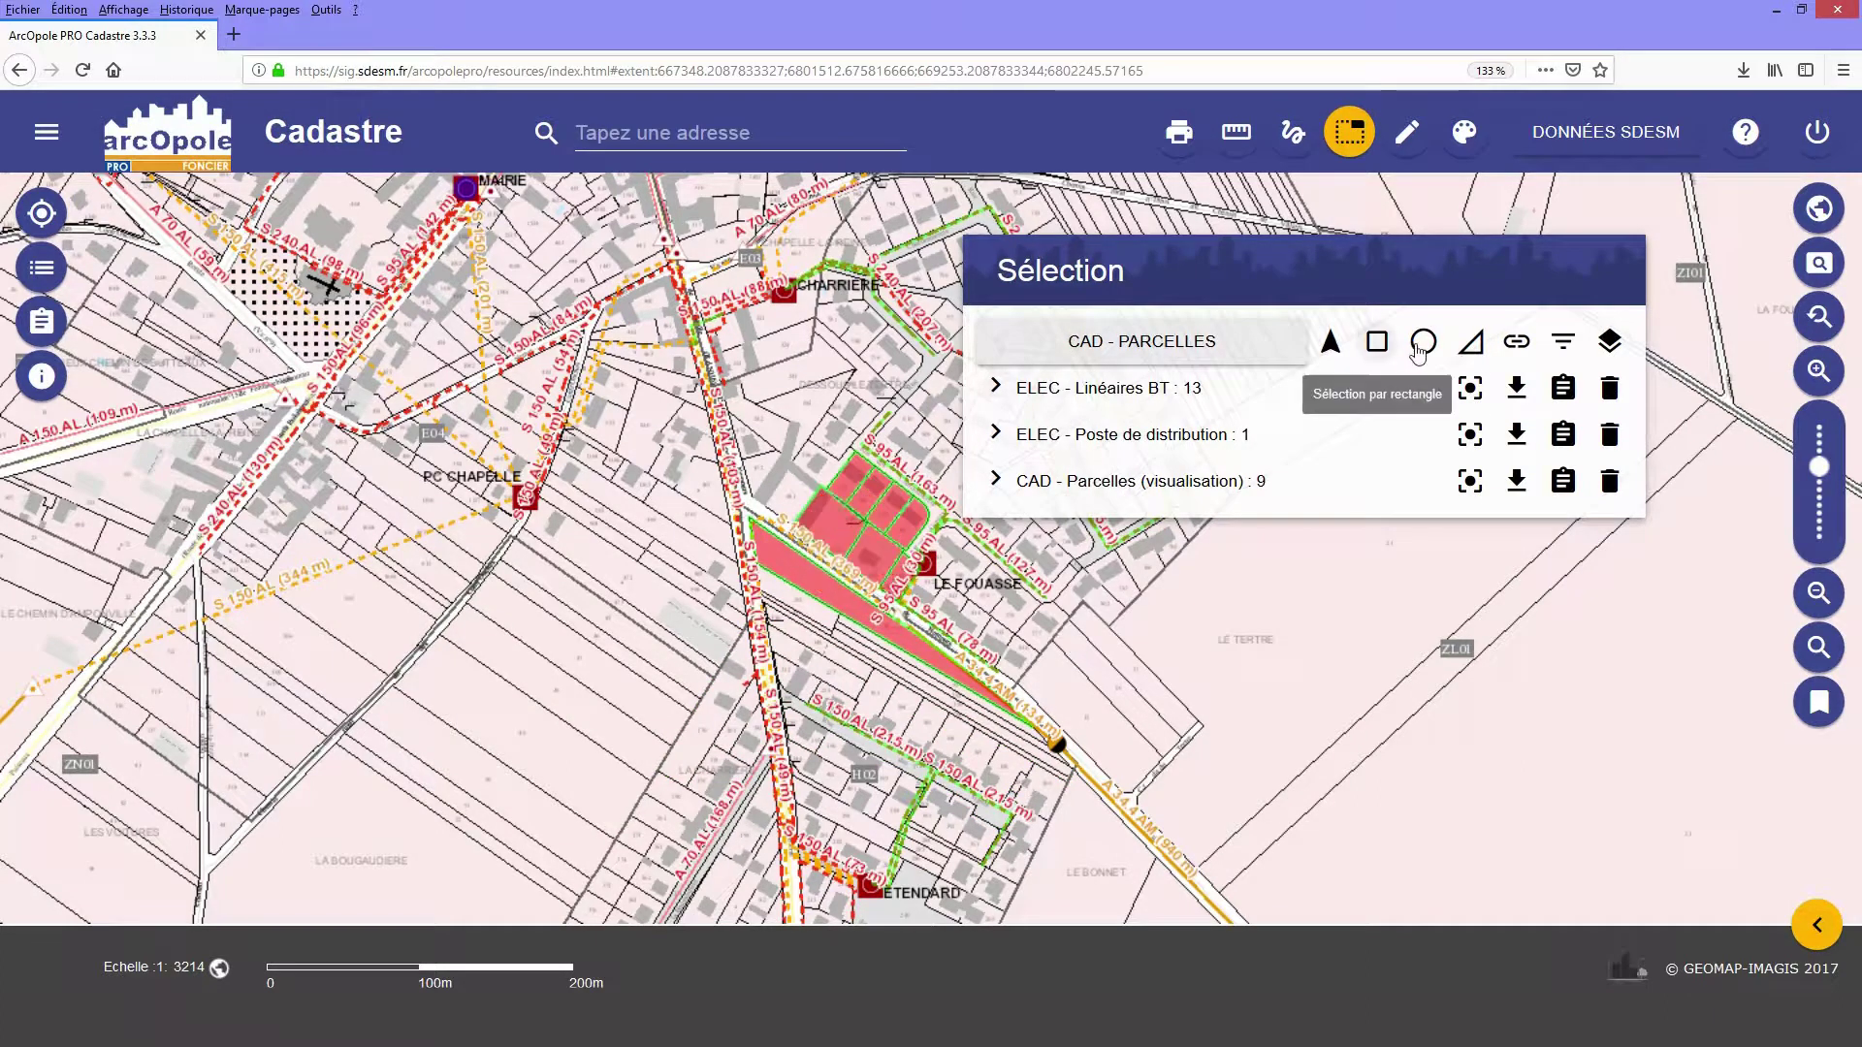
Select the parcels south of the CHARRIERE station by drawing a four-point polygon around them.
left_click(1472, 348)
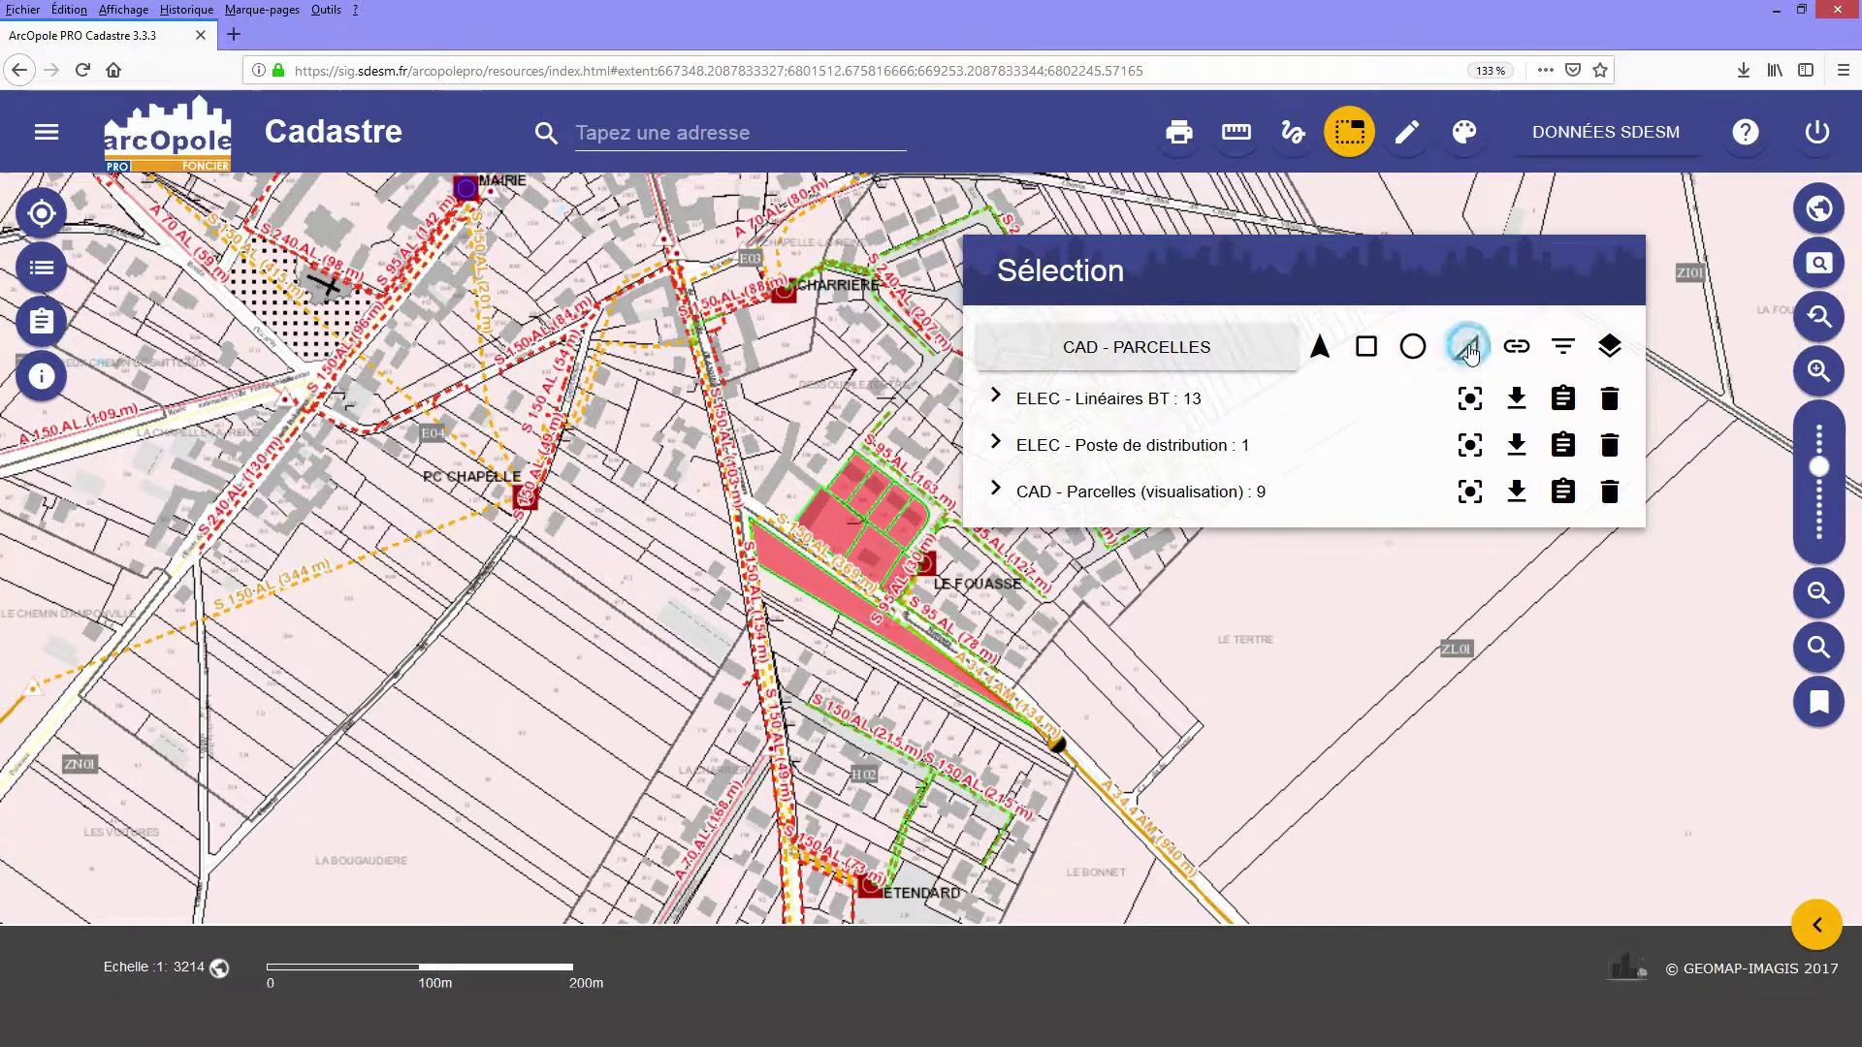
left_click(818, 327)
left_click(888, 393)
left_click(842, 444)
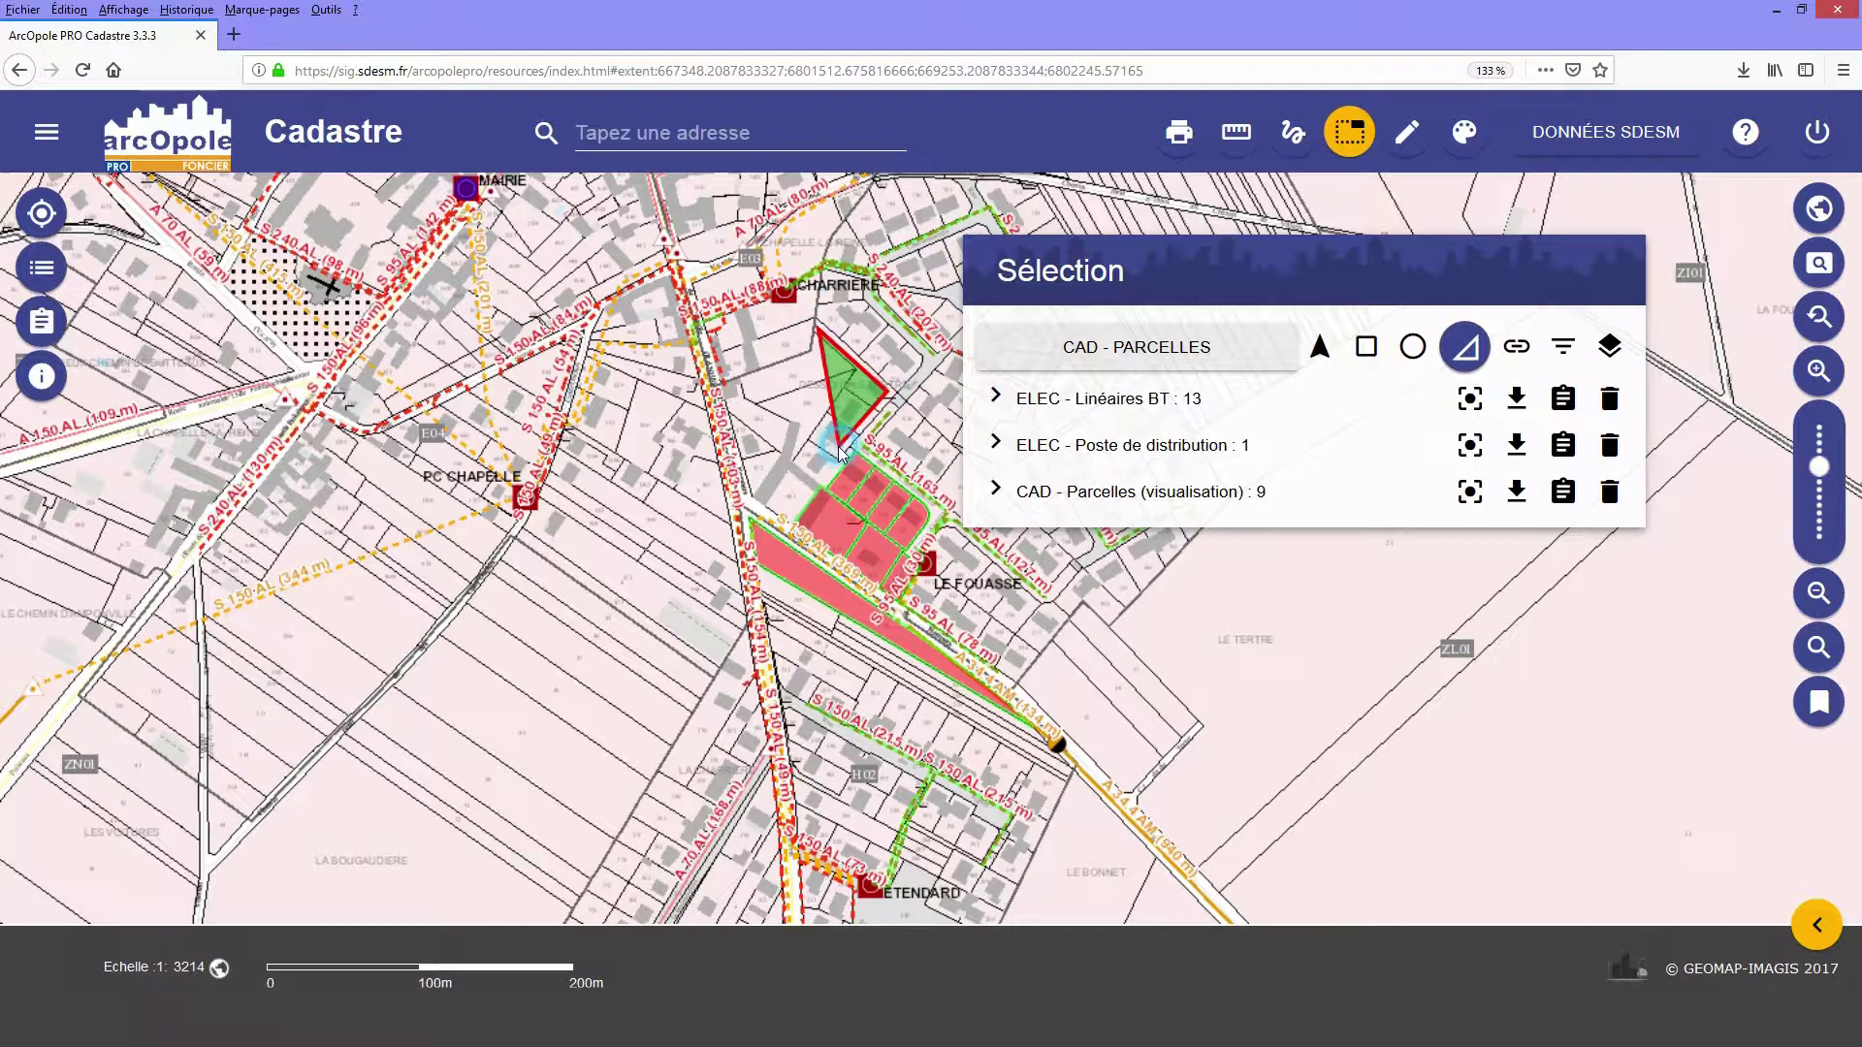
double_click(774, 459)
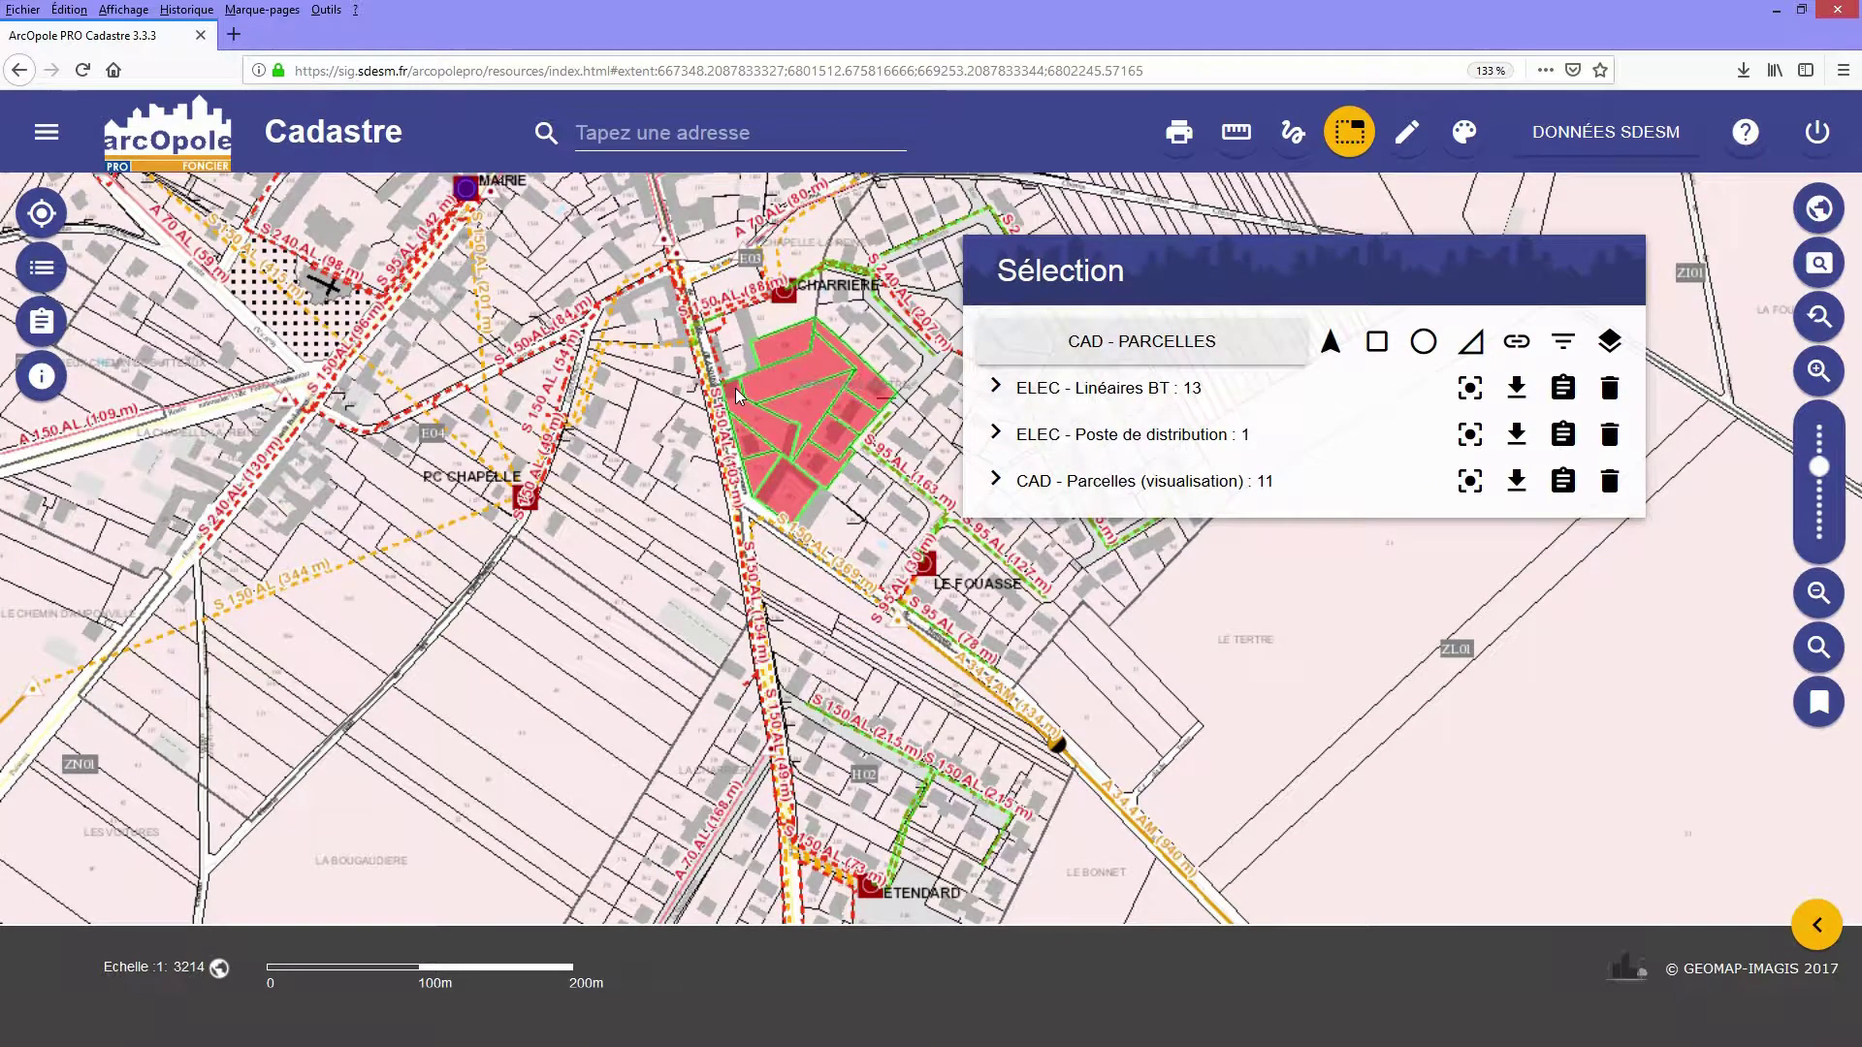
Select the parcels along the roads from west of CHARRIERE southeast past LE FOUASSE with the link tool and a 1 m buffer.
left_click(1516, 349)
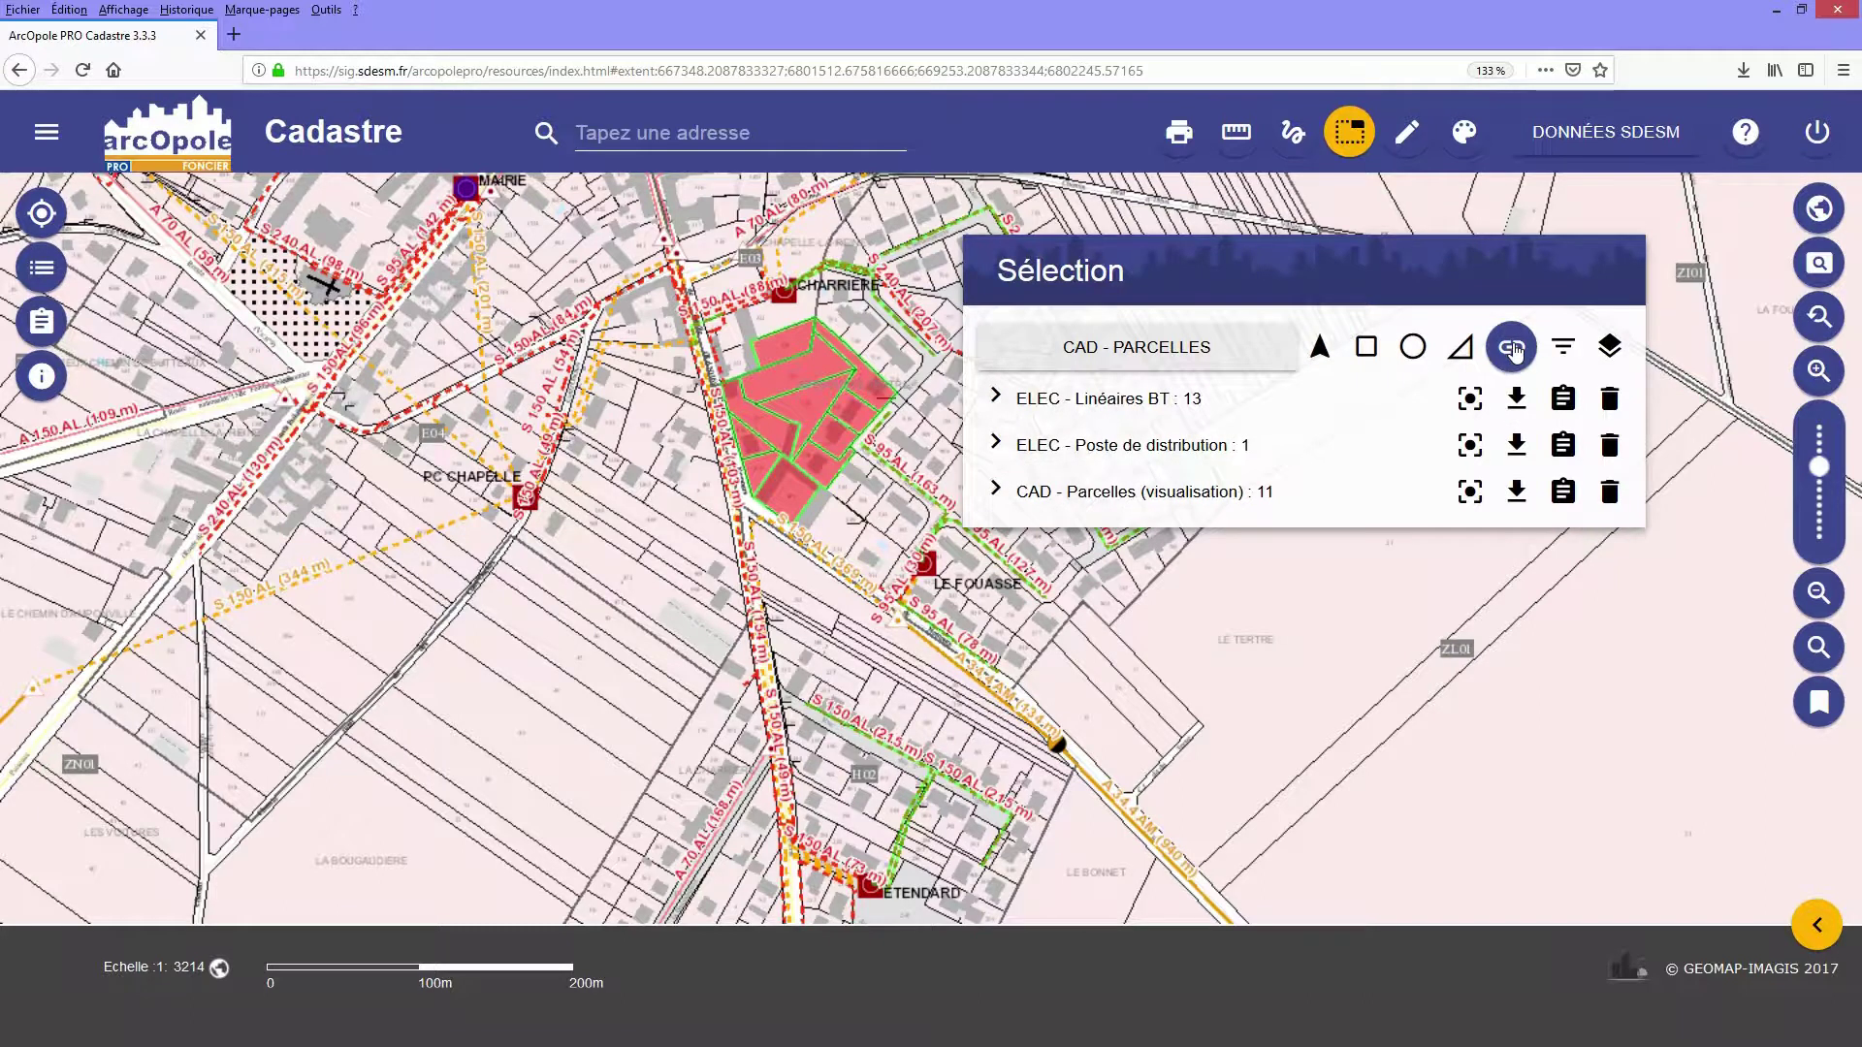
left_click(689, 273)
left_click(740, 503)
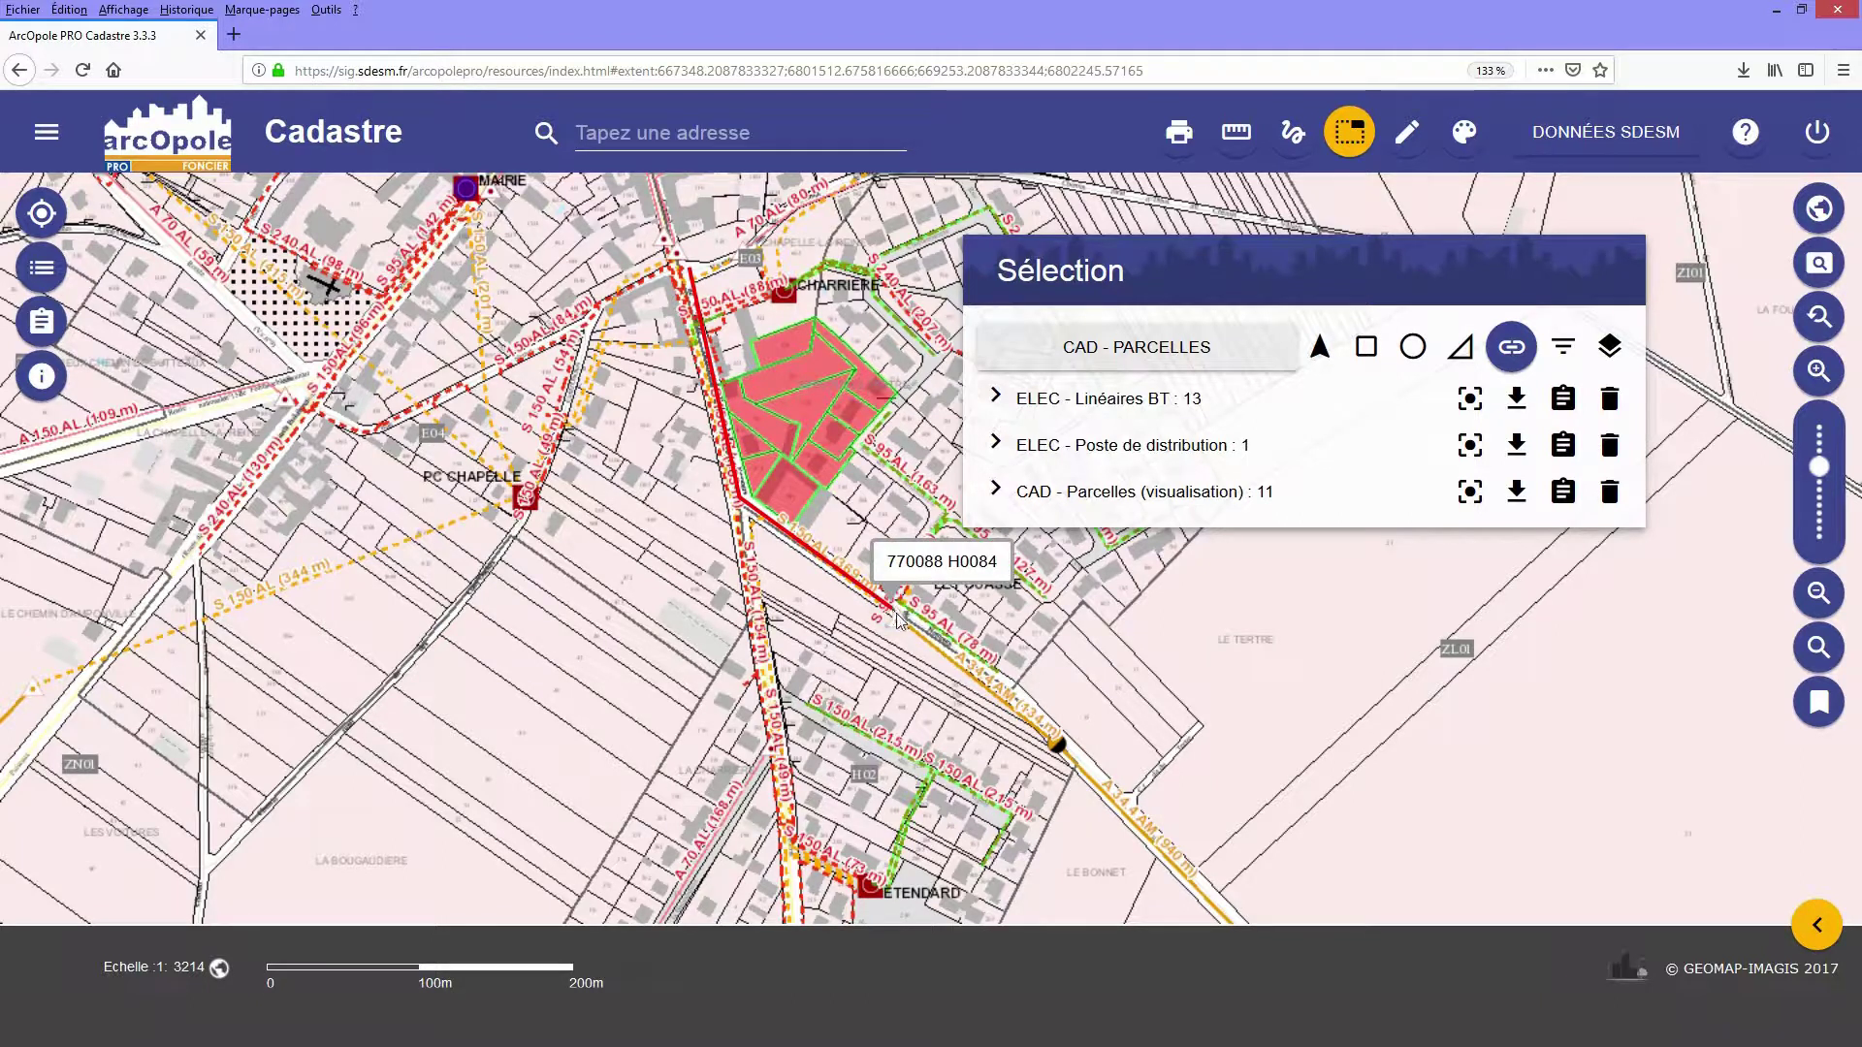
left_click(1009, 690)
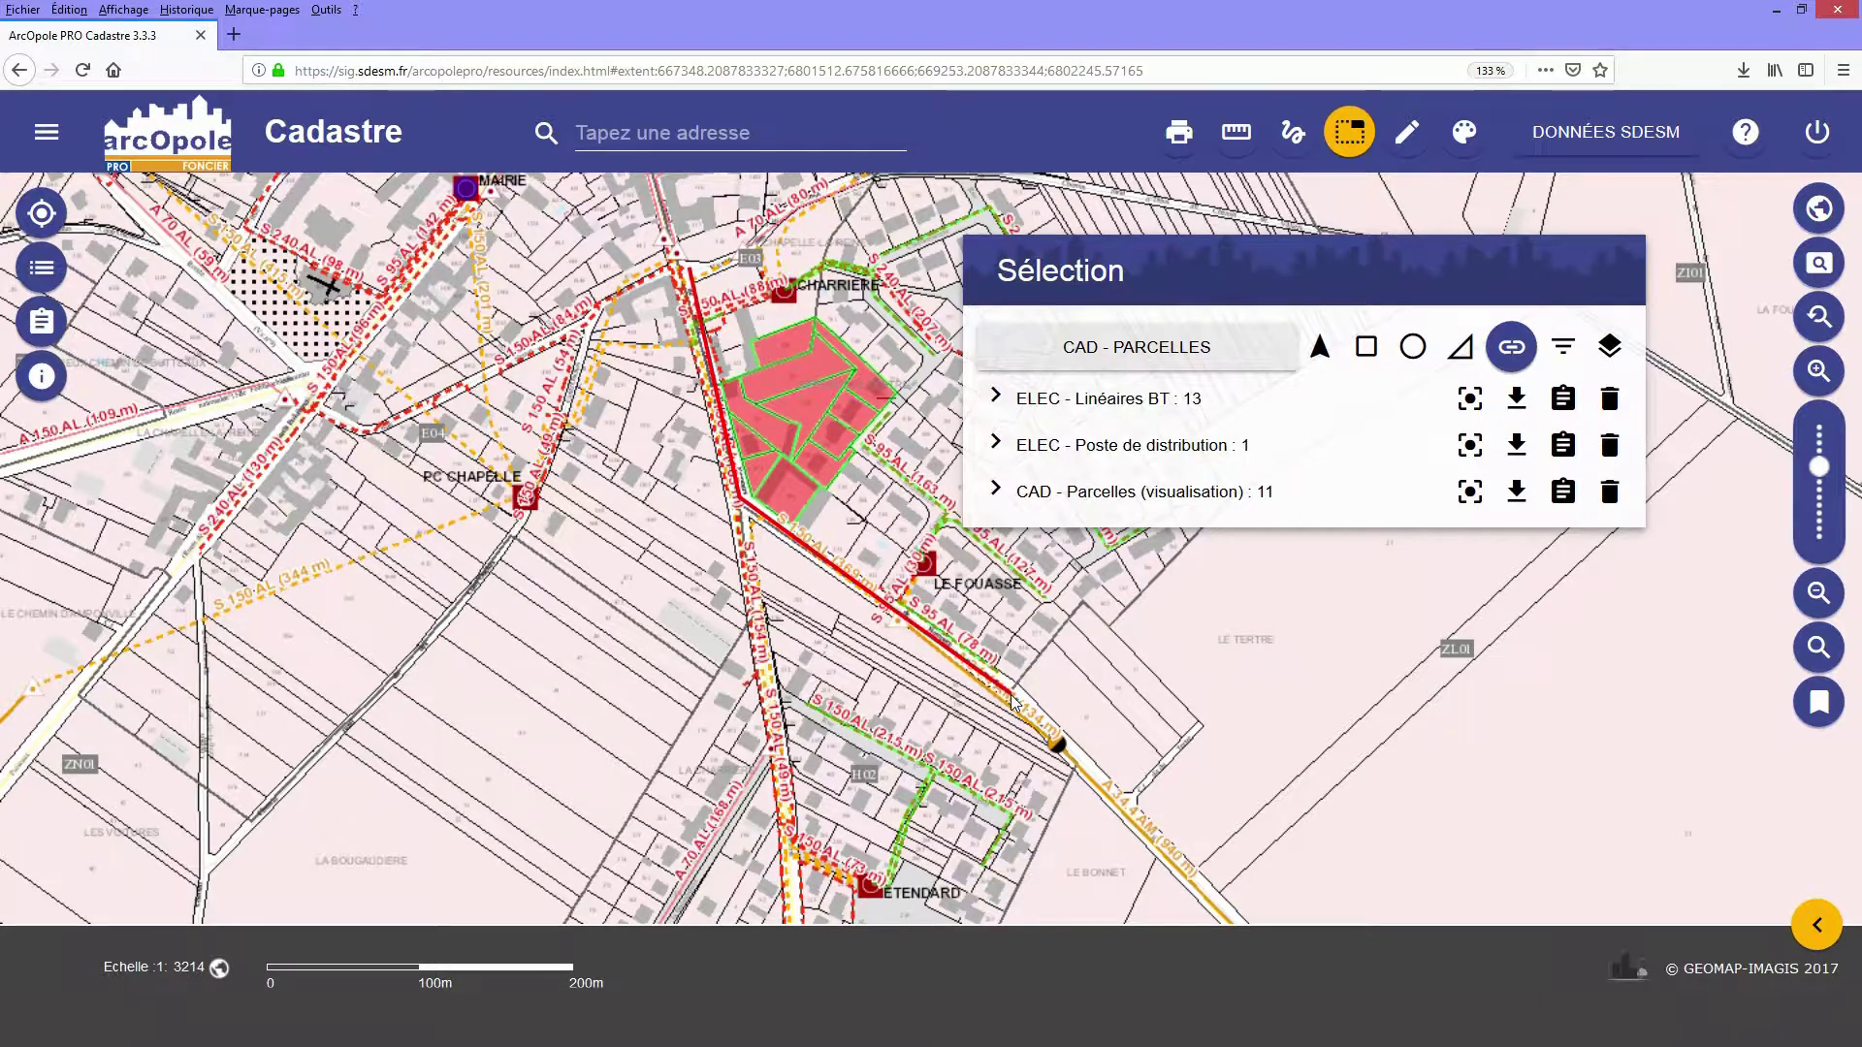
double_click(1132, 818)
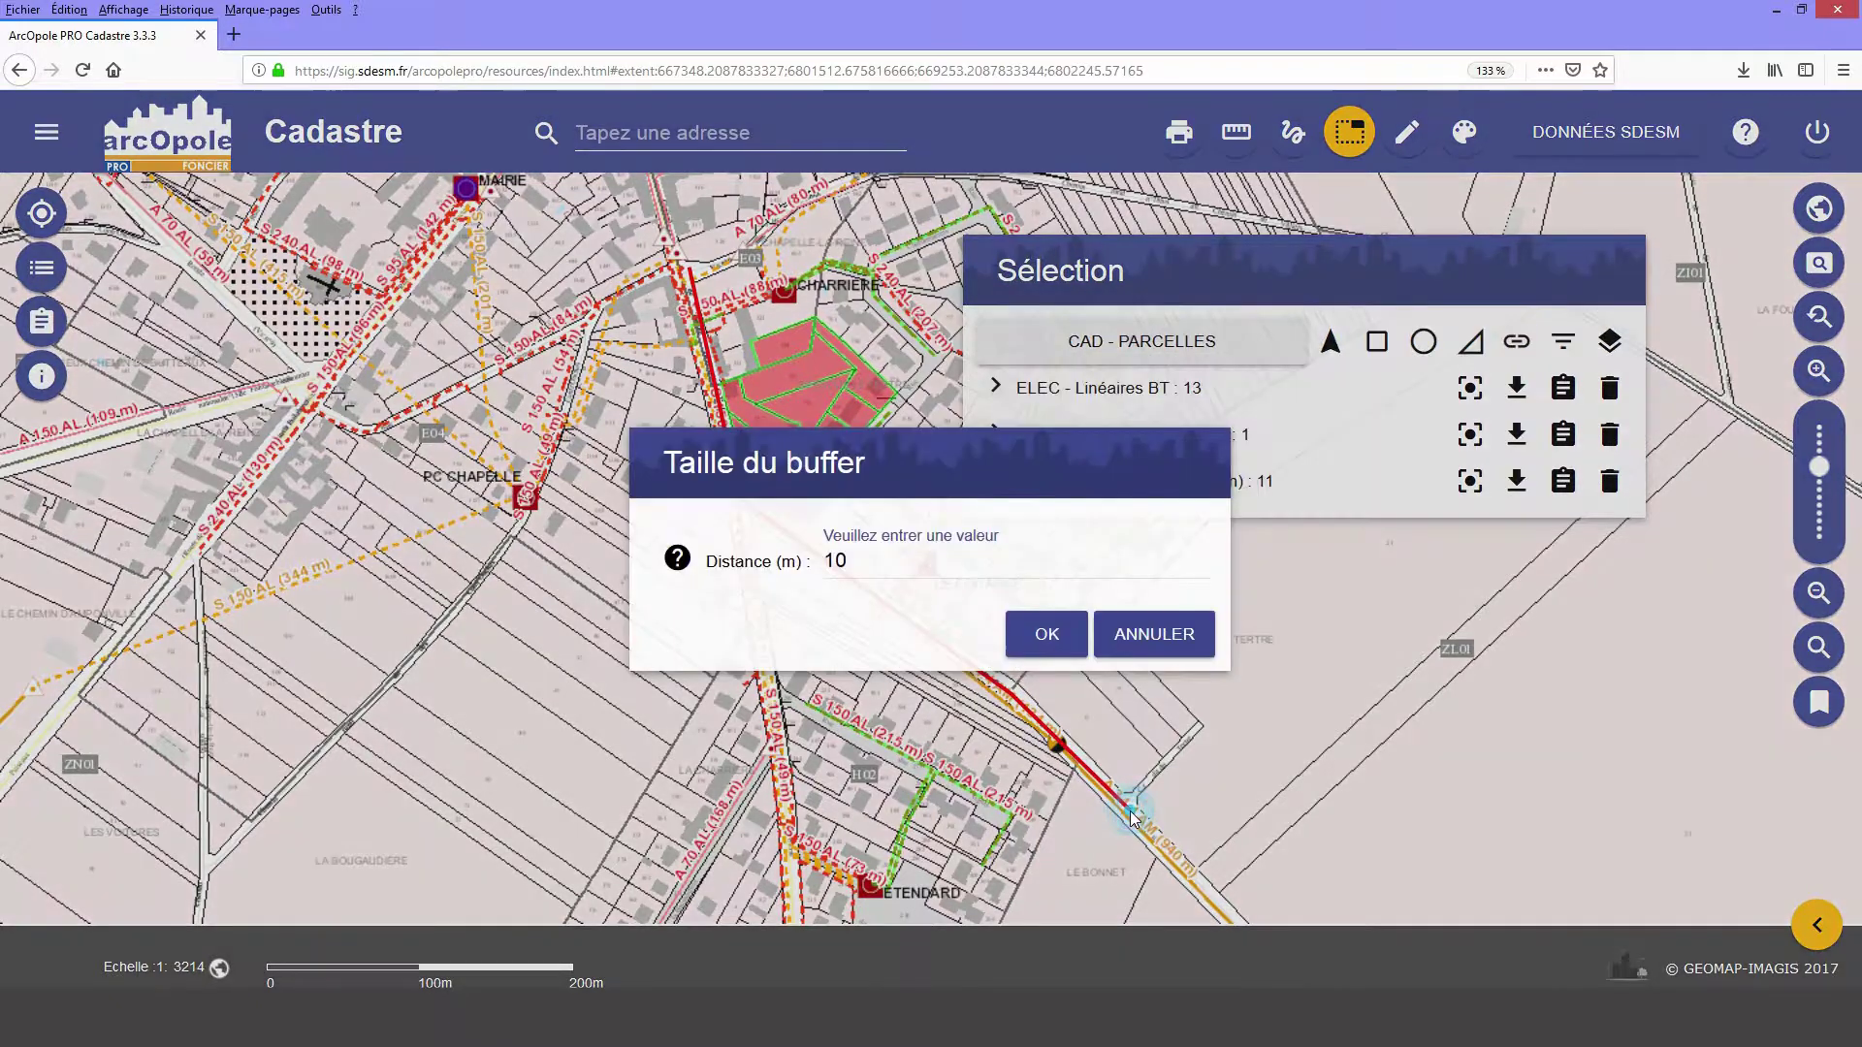
double_click(842, 562)
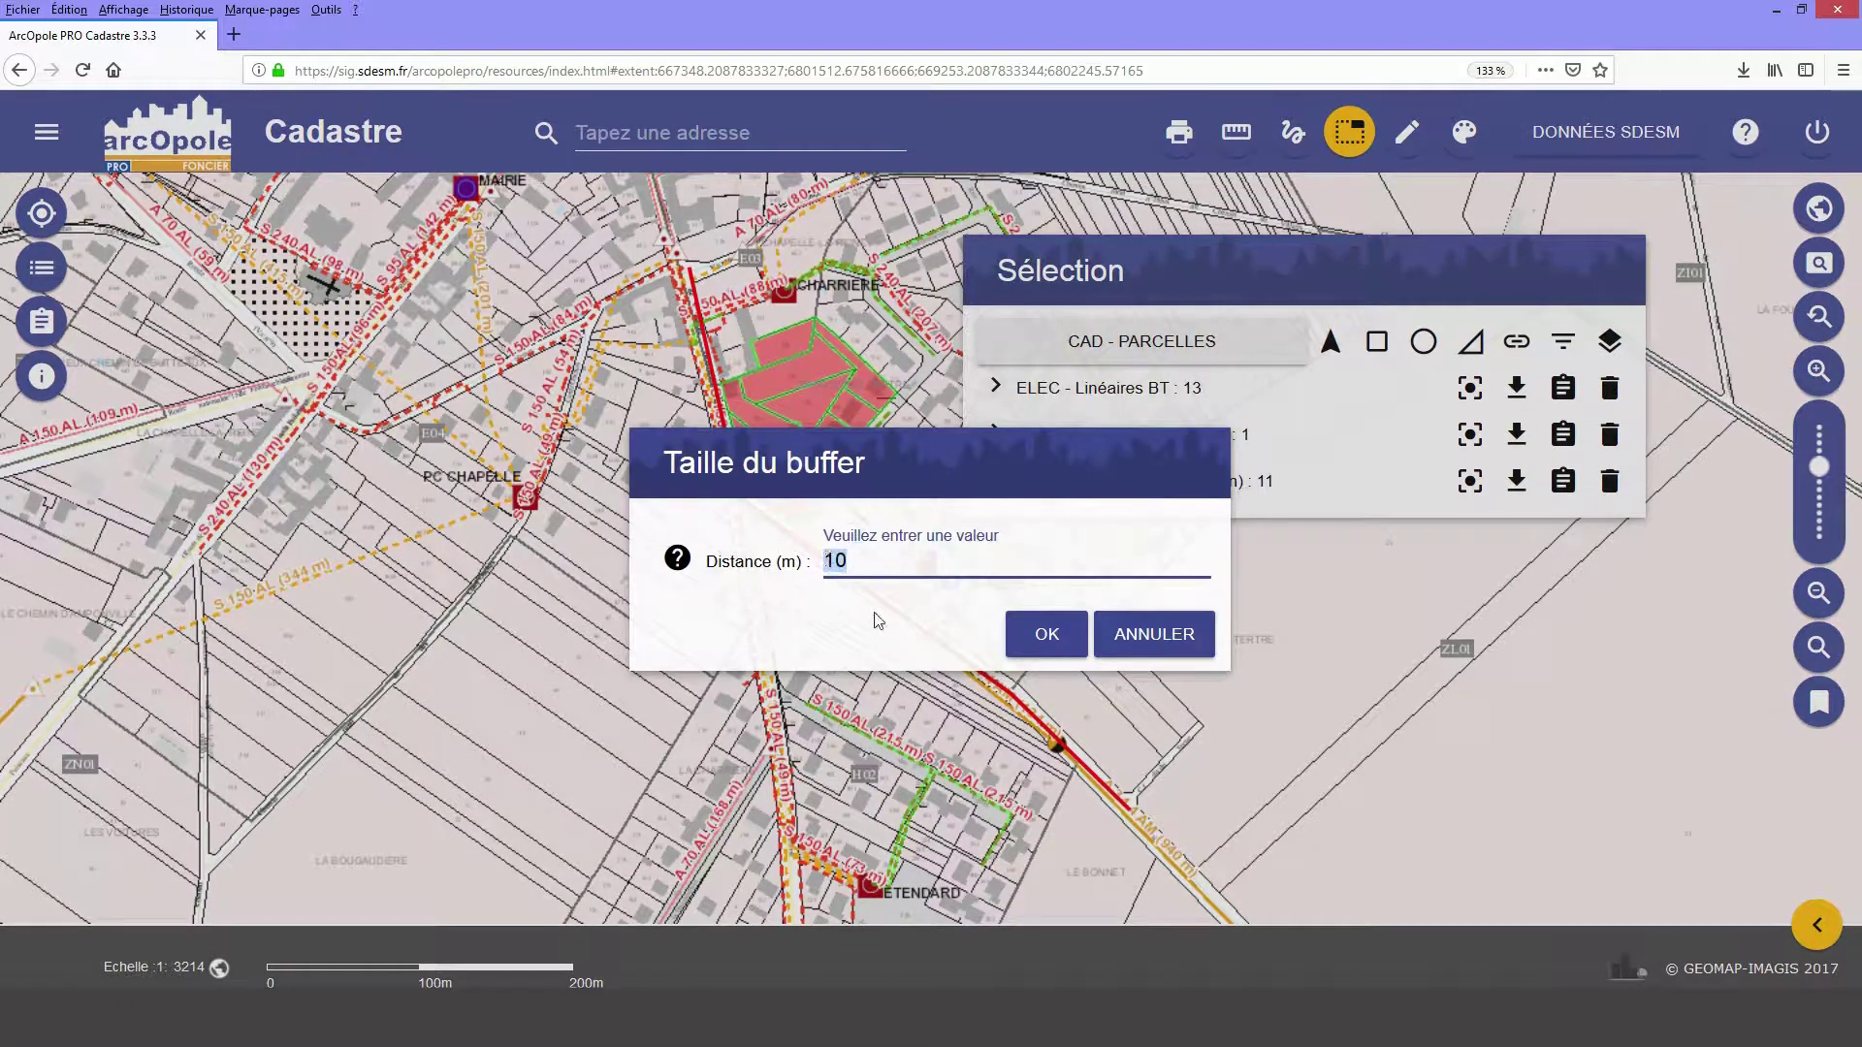
type("1")
left_click(1067, 645)
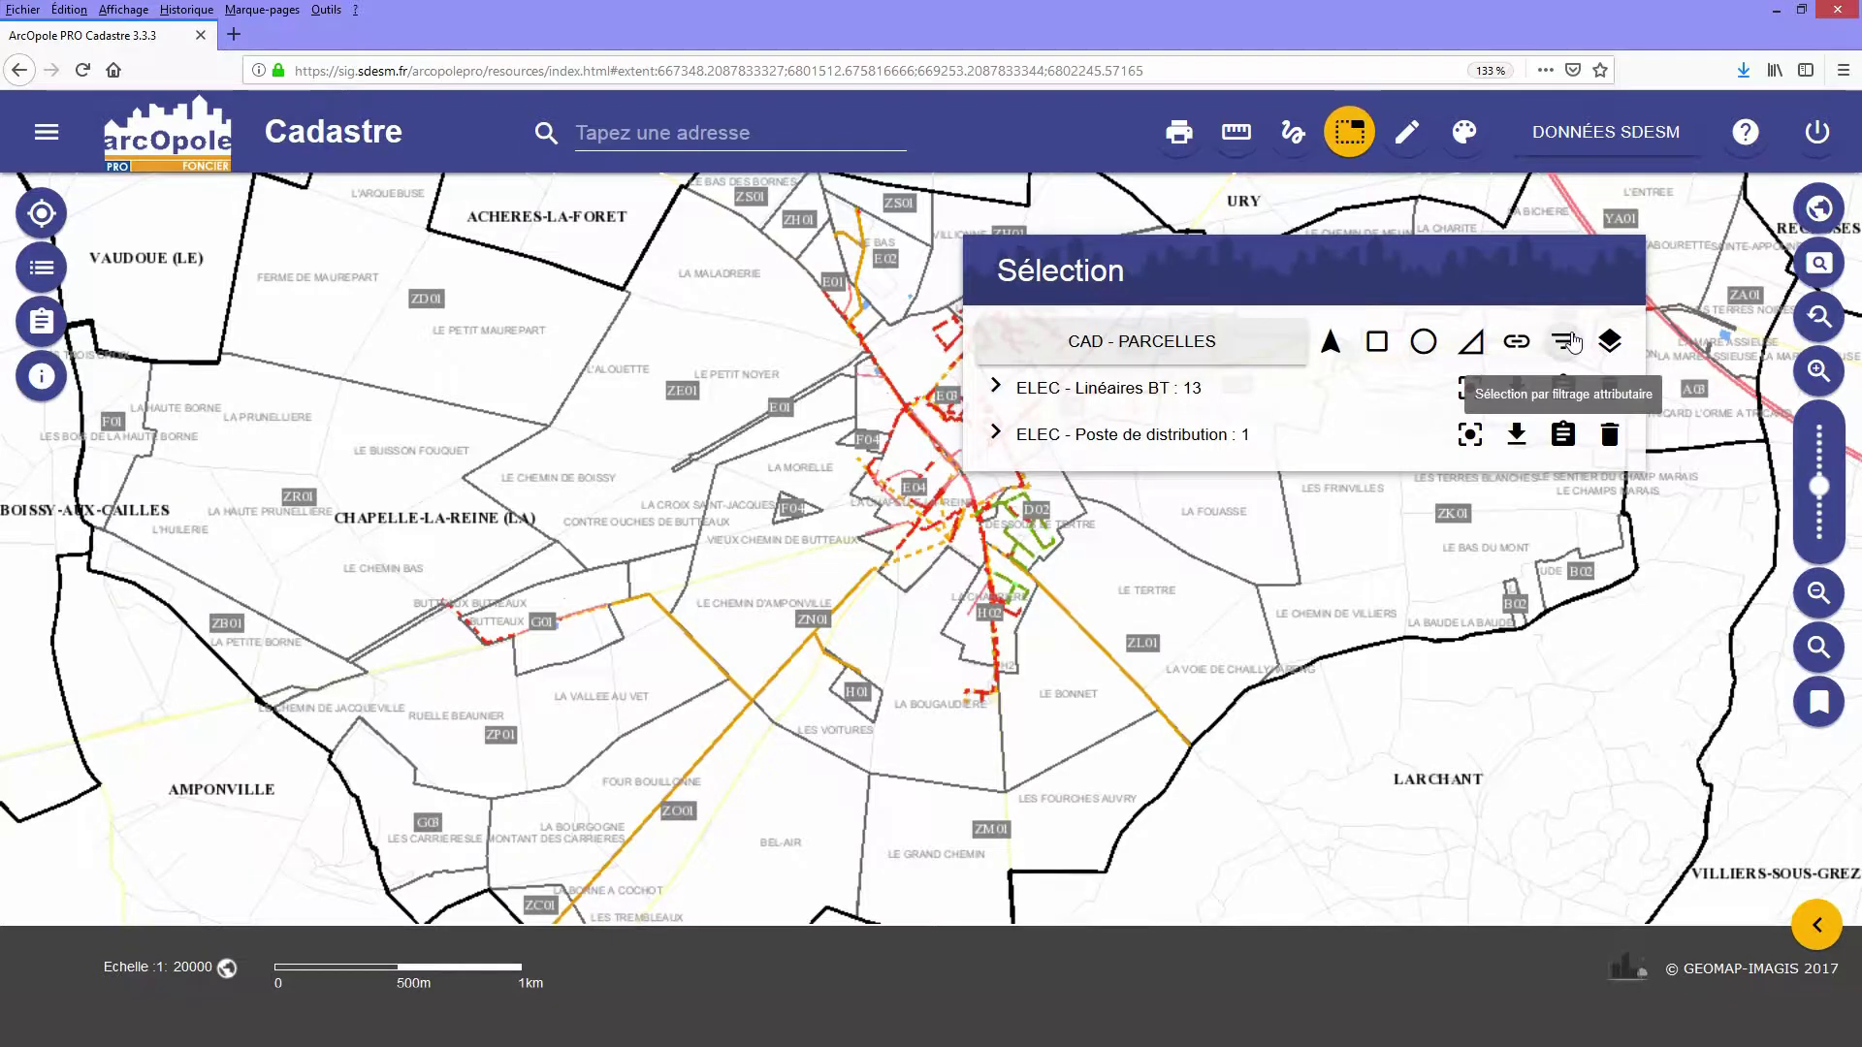
Display the Productions et potentiels d'EnR (sites et bâtiments) layer group on the map and close the layer list.
left_click(58, 278)
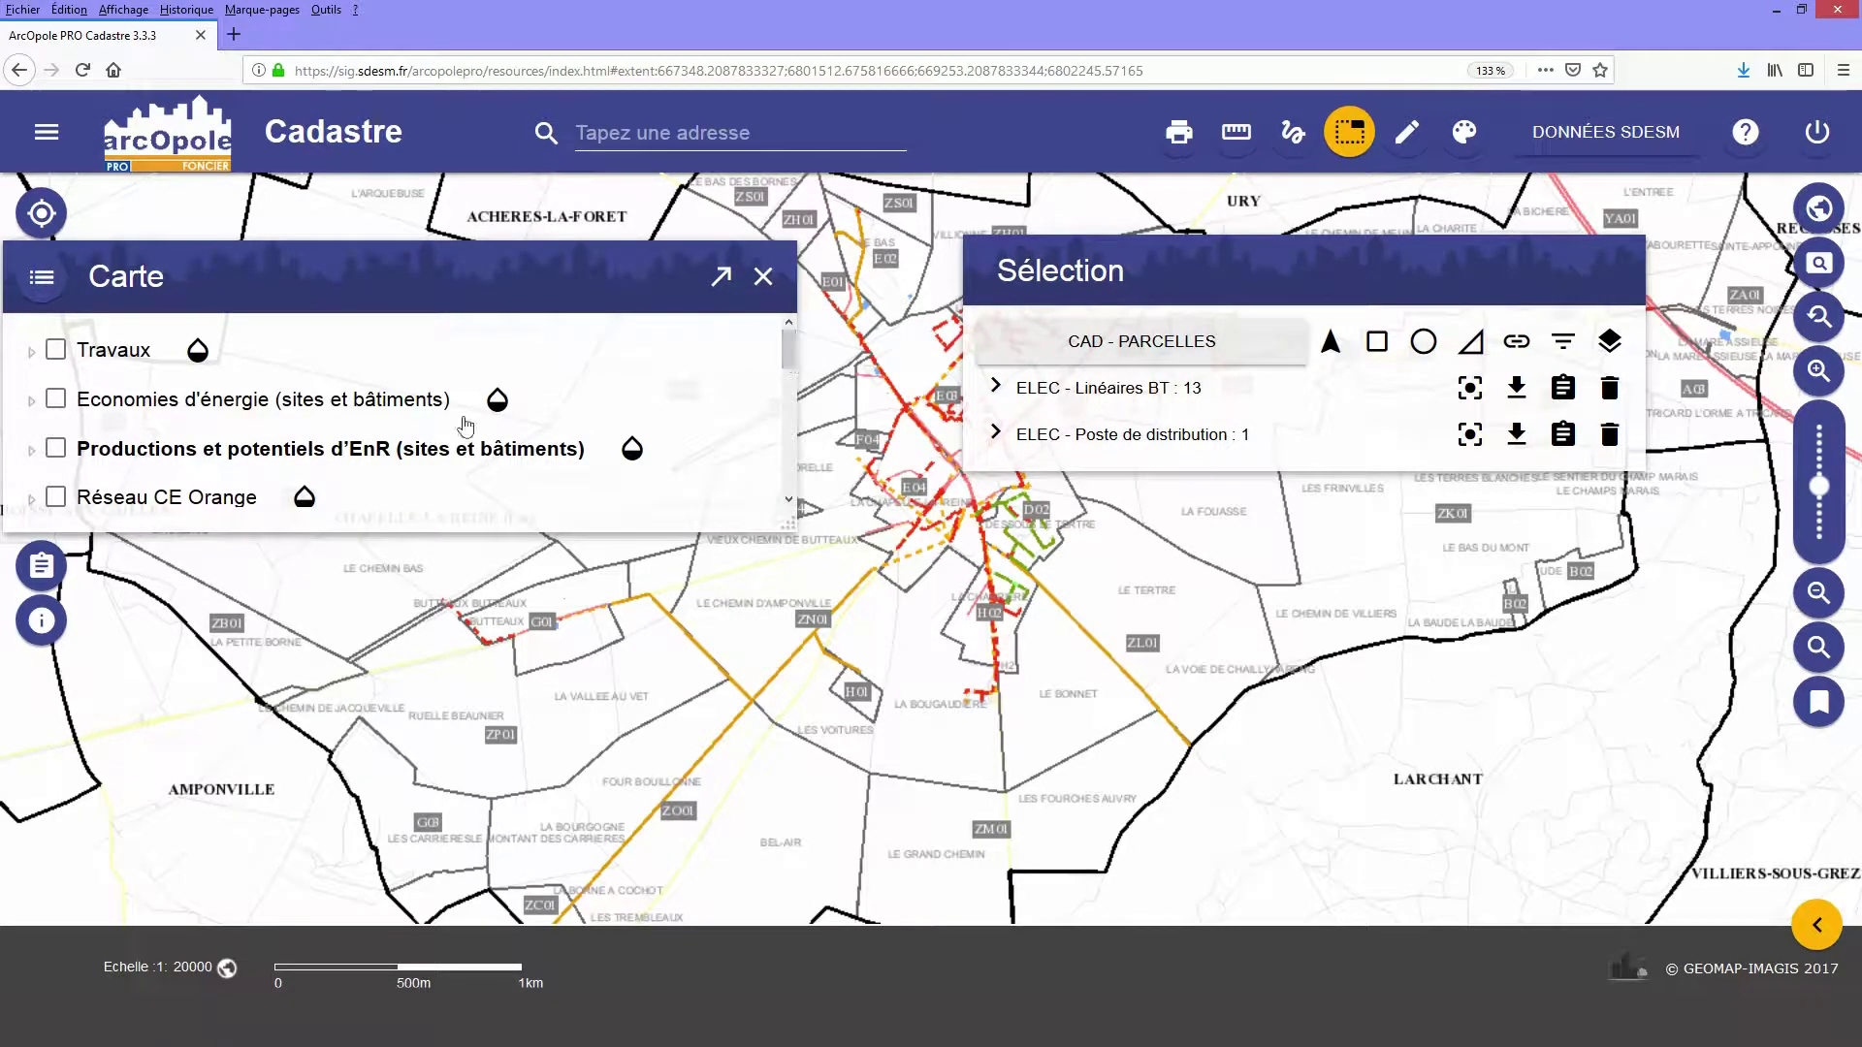
left_click(57, 451)
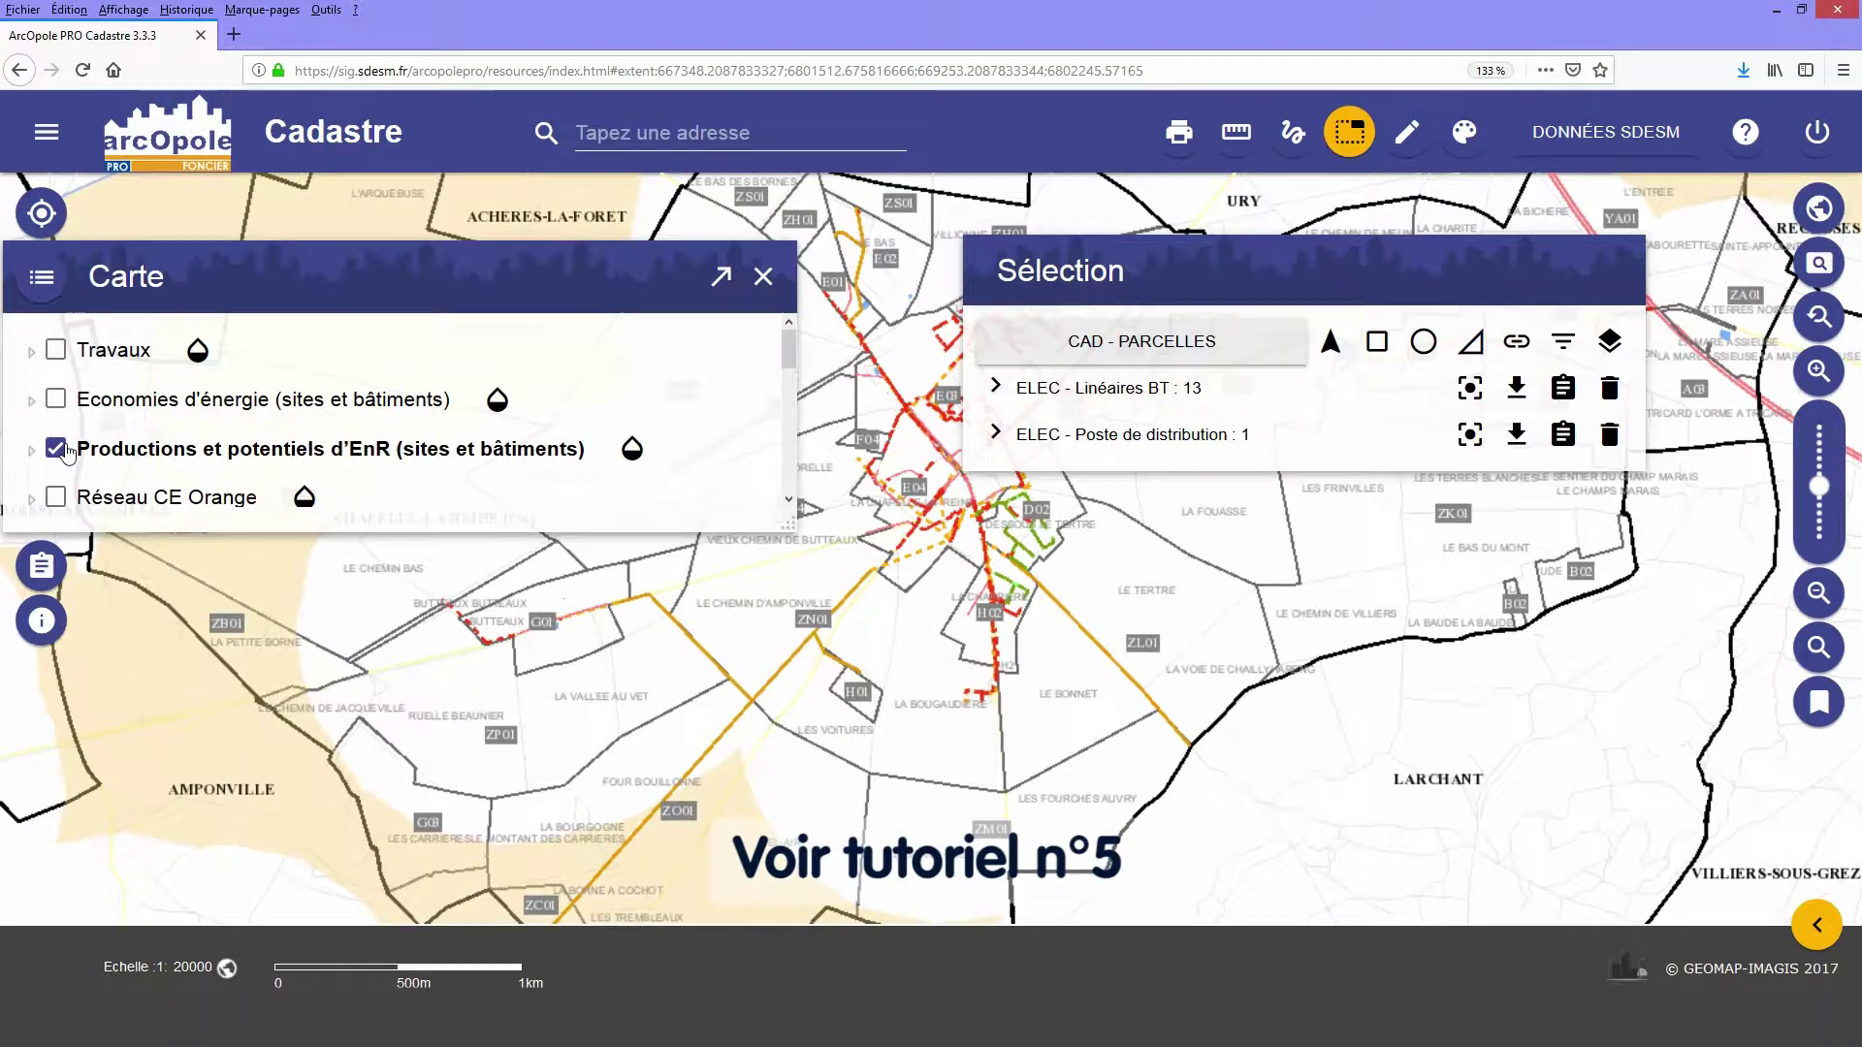
left_click(764, 279)
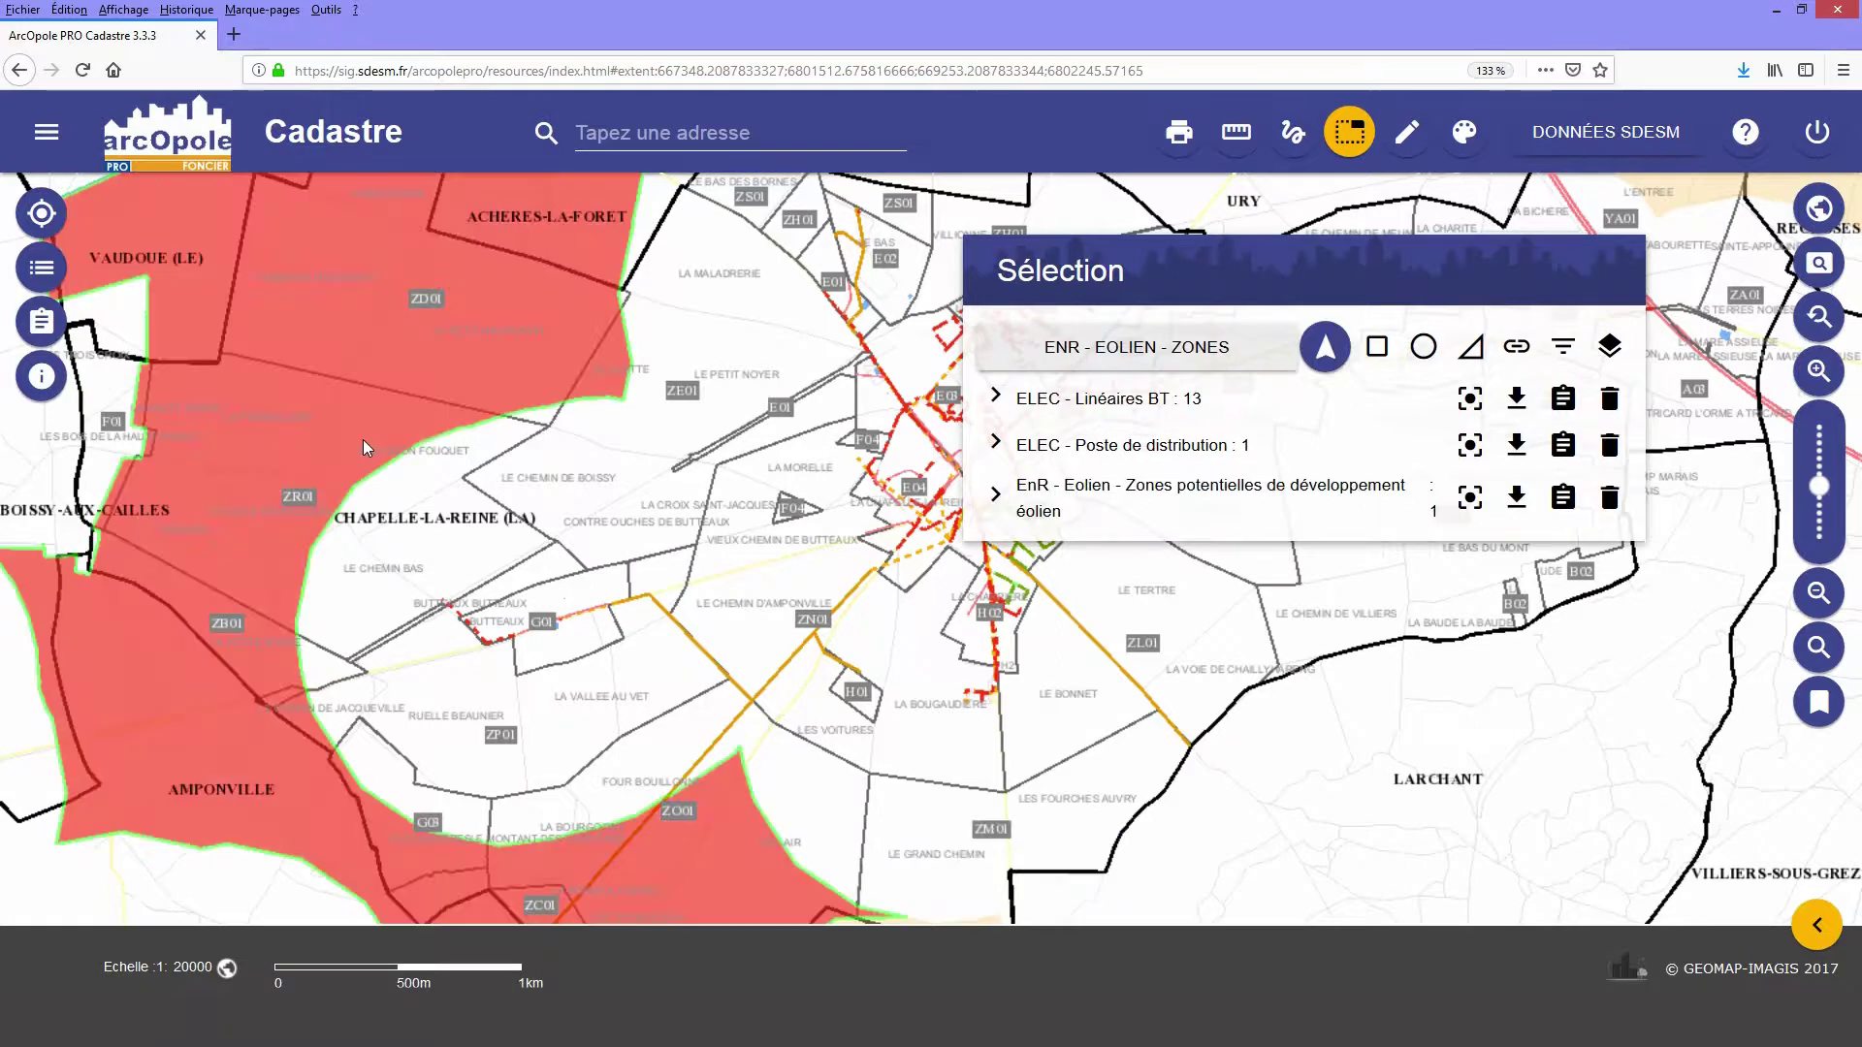
Test and apply a geometric-relation selection of CAD - Parcelles (visualisation) contained in (Sont contenu(e)s dans) the selected EnR - Eolien potential wind development zone.
left_click(1185, 370)
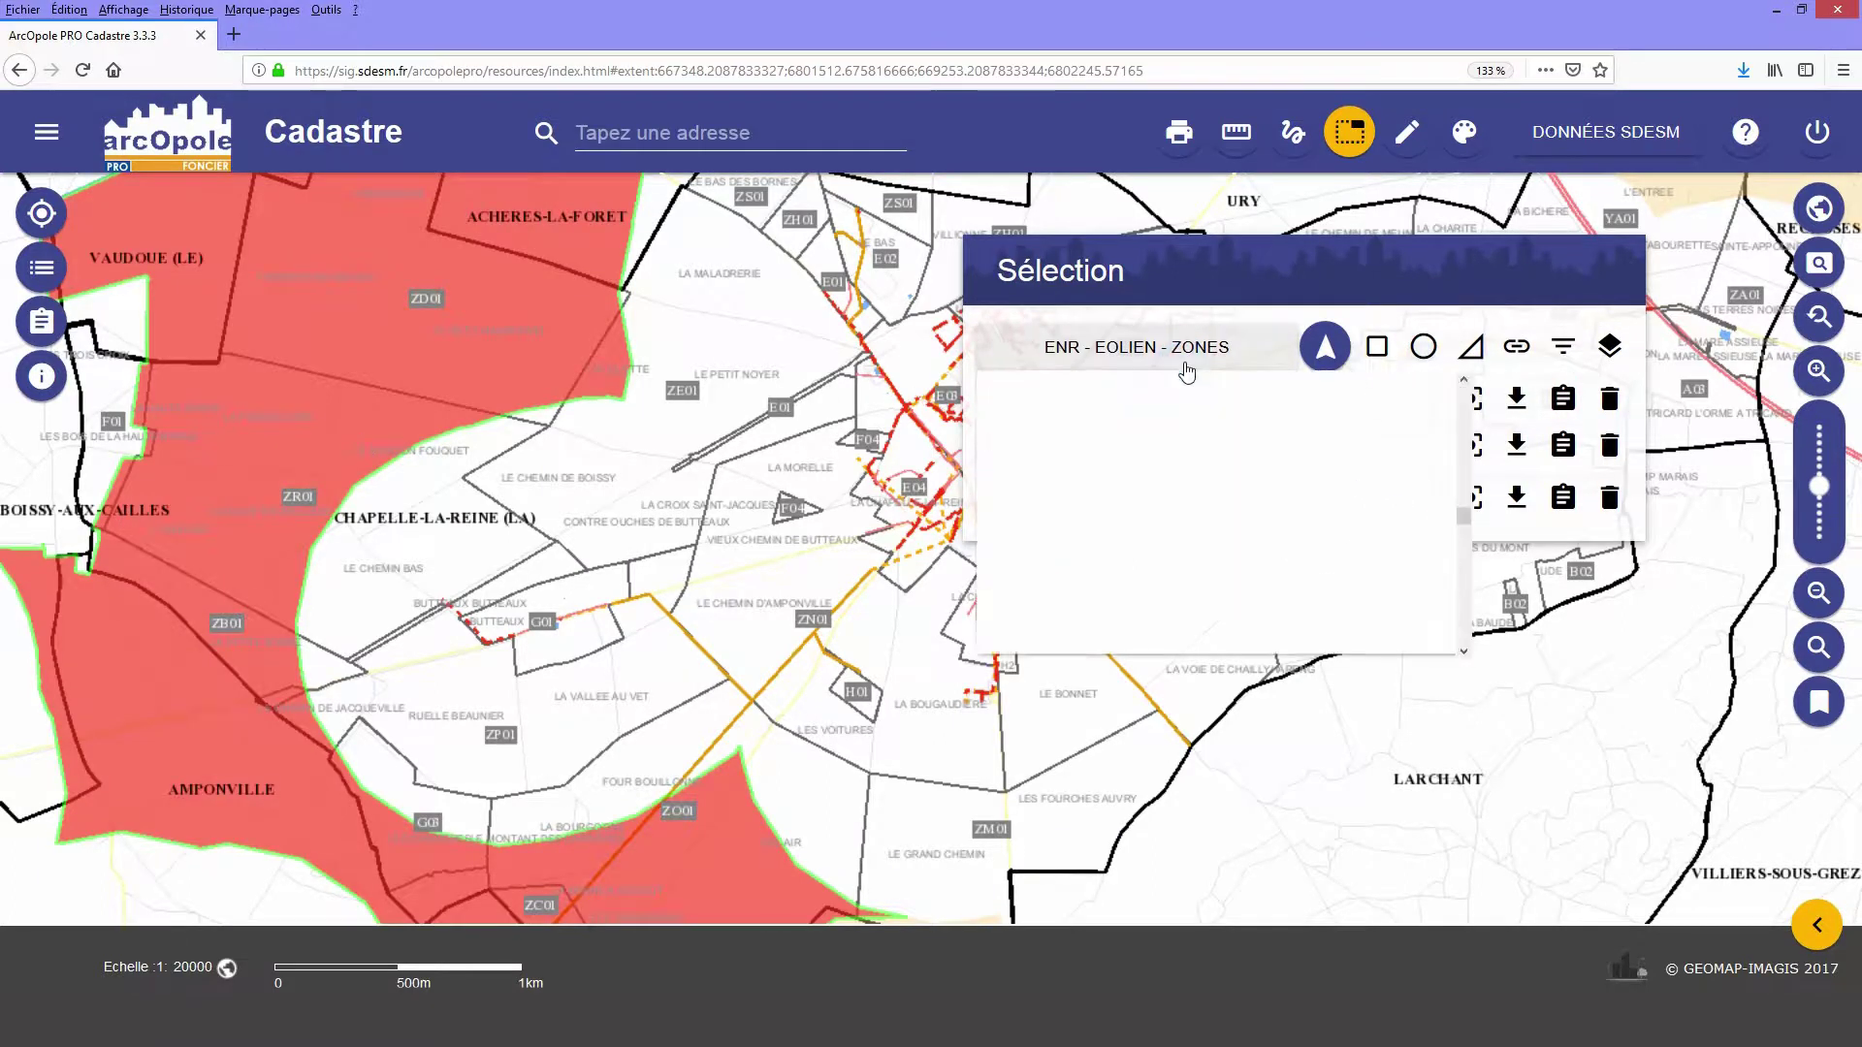
left_click(1463, 511)
left_click_drag(1463, 511, 1462, 392)
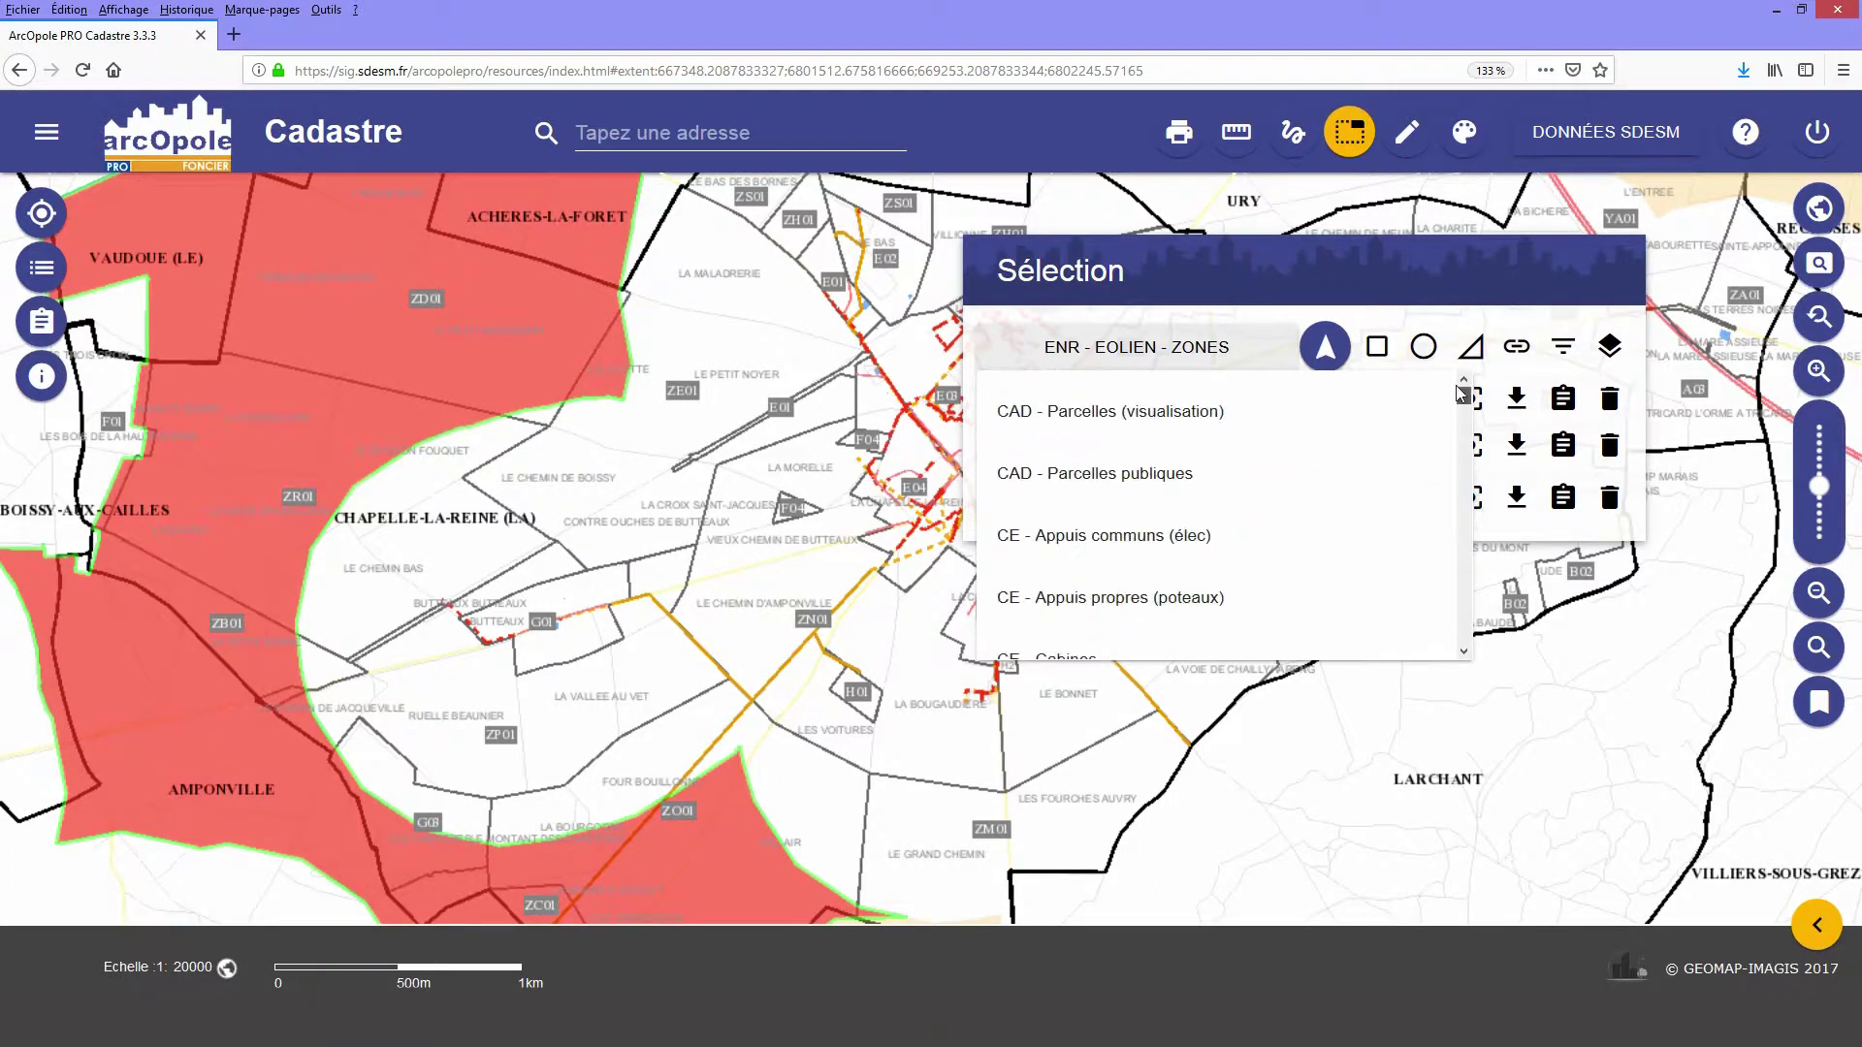
left_click(1233, 418)
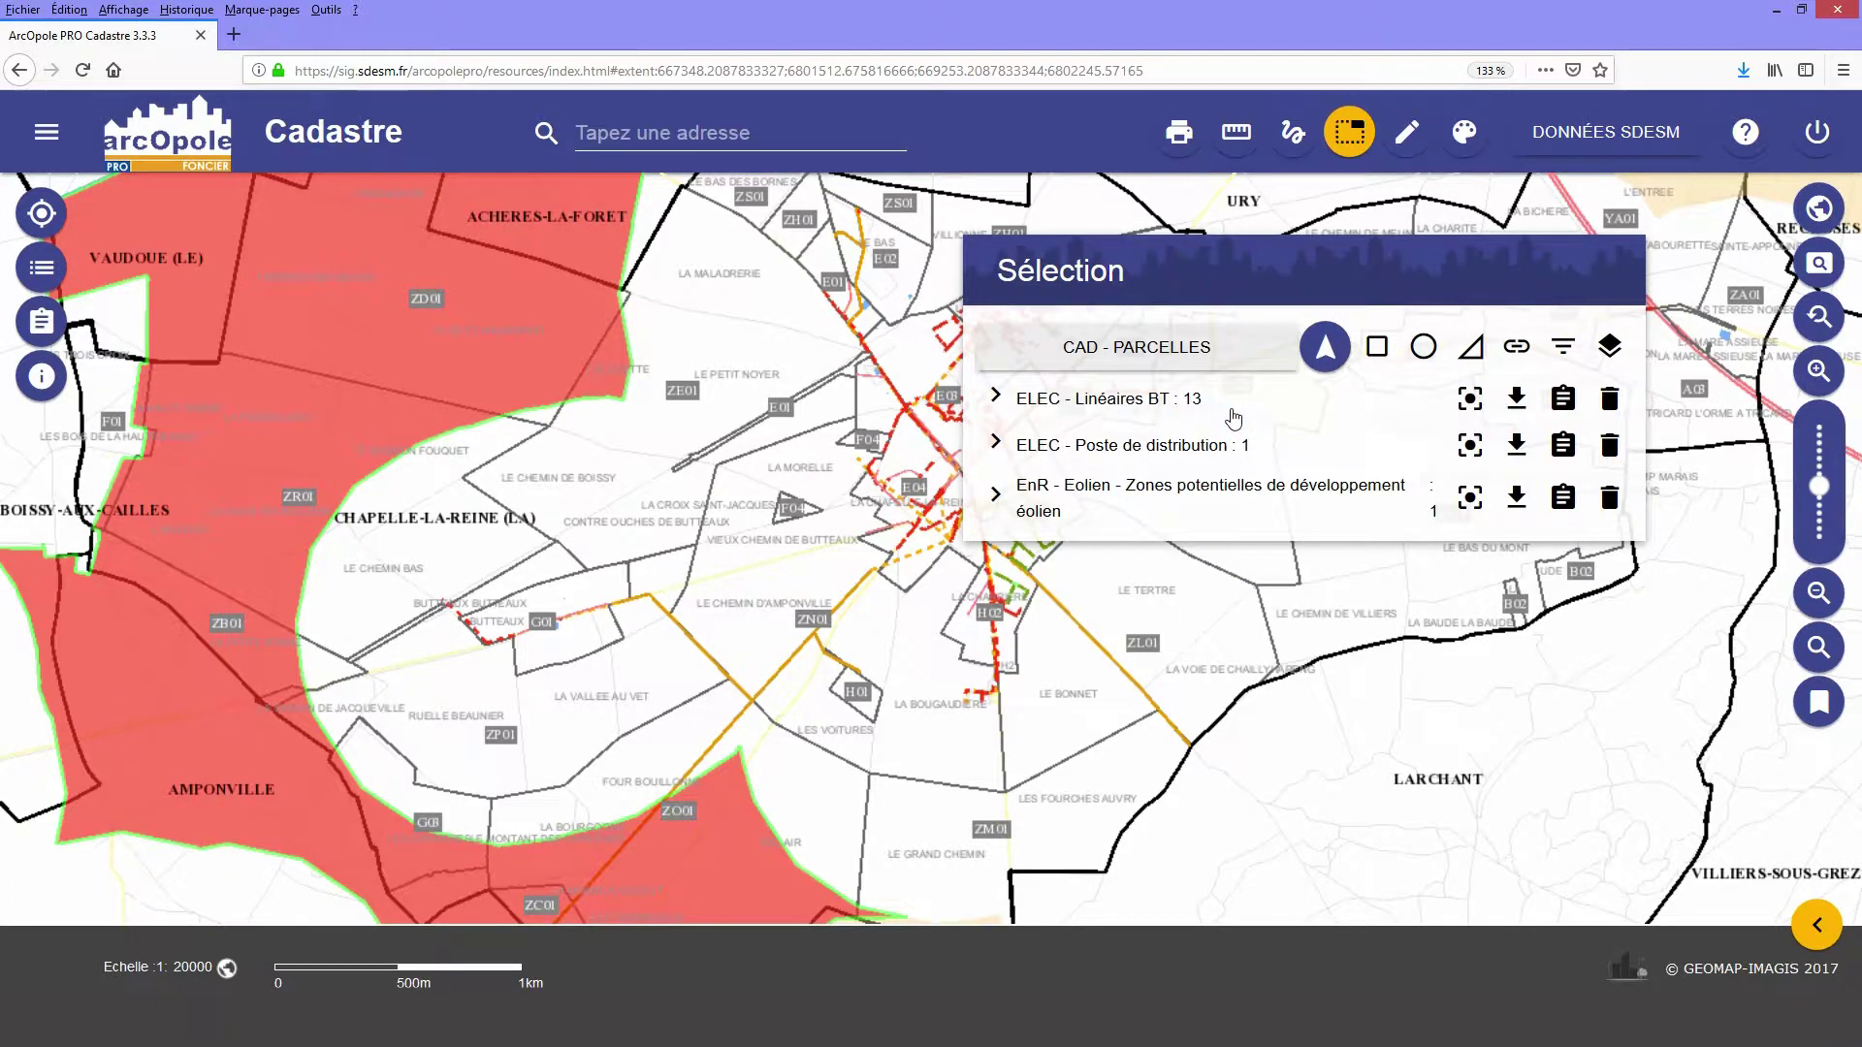
left_click(1618, 349)
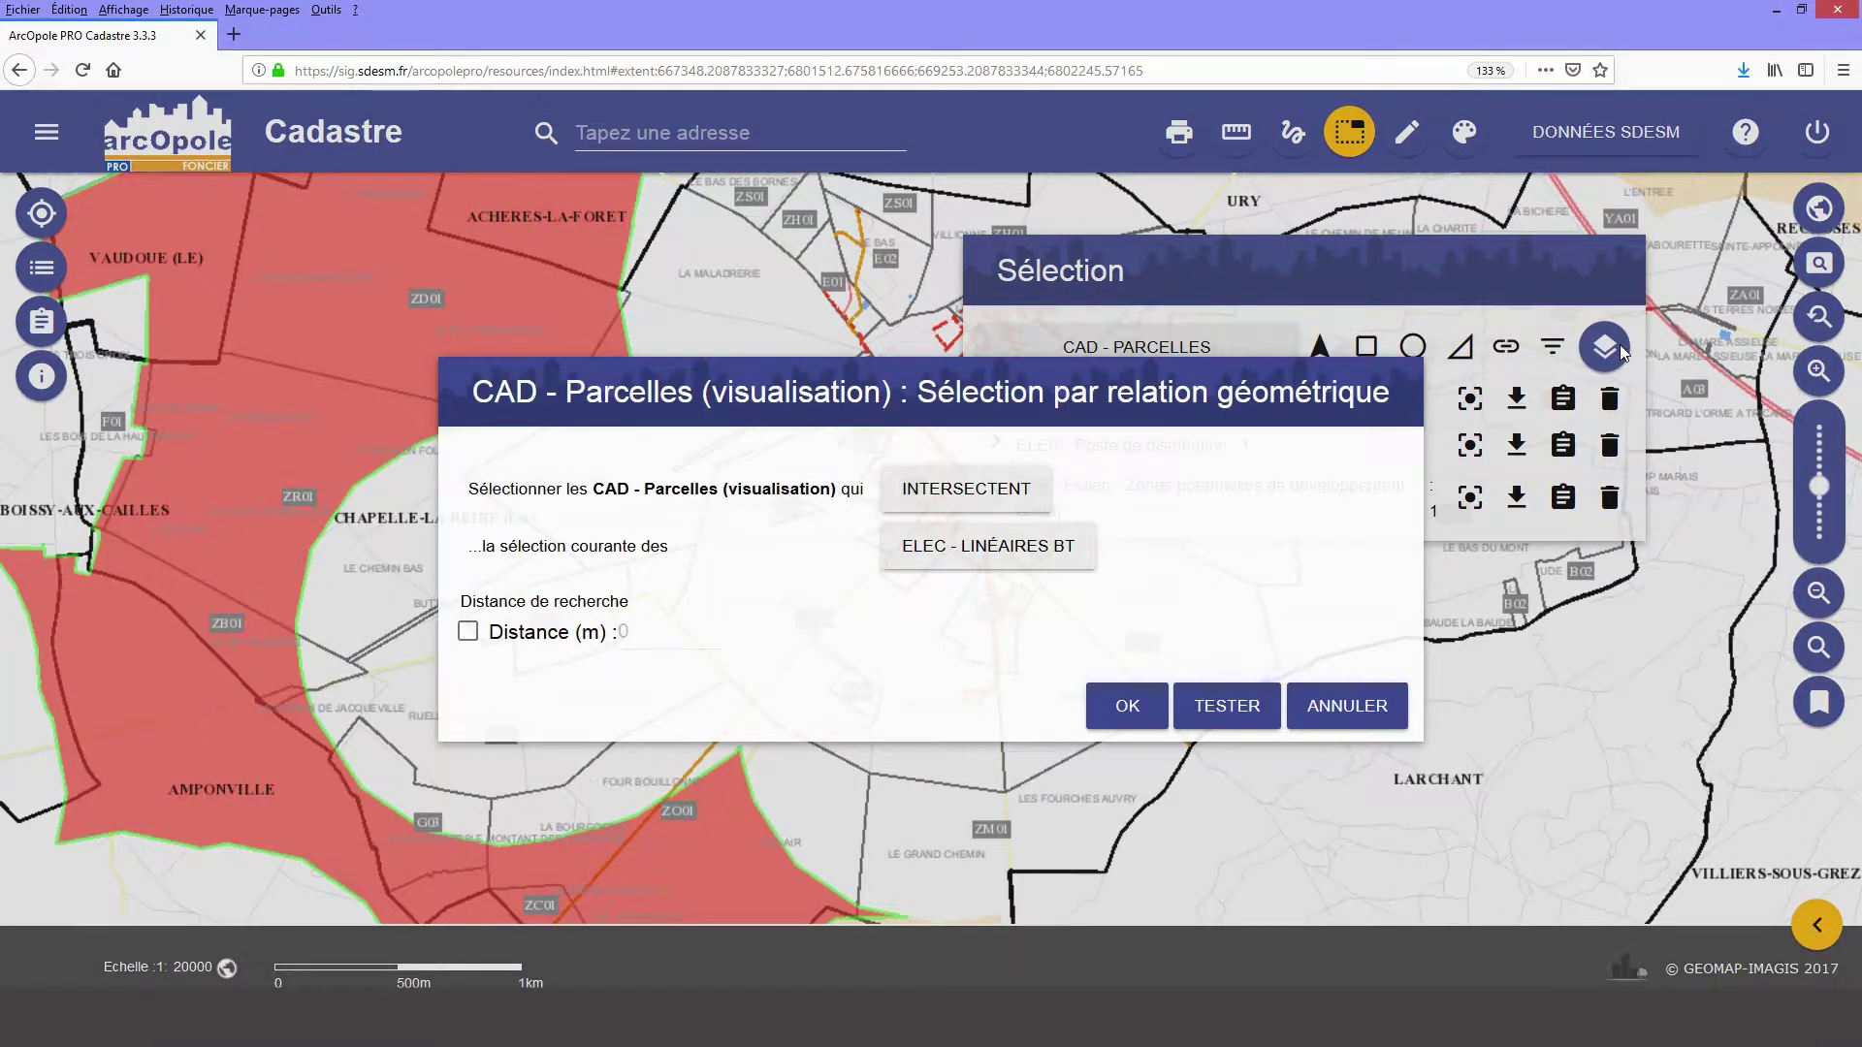
left_click(1027, 554)
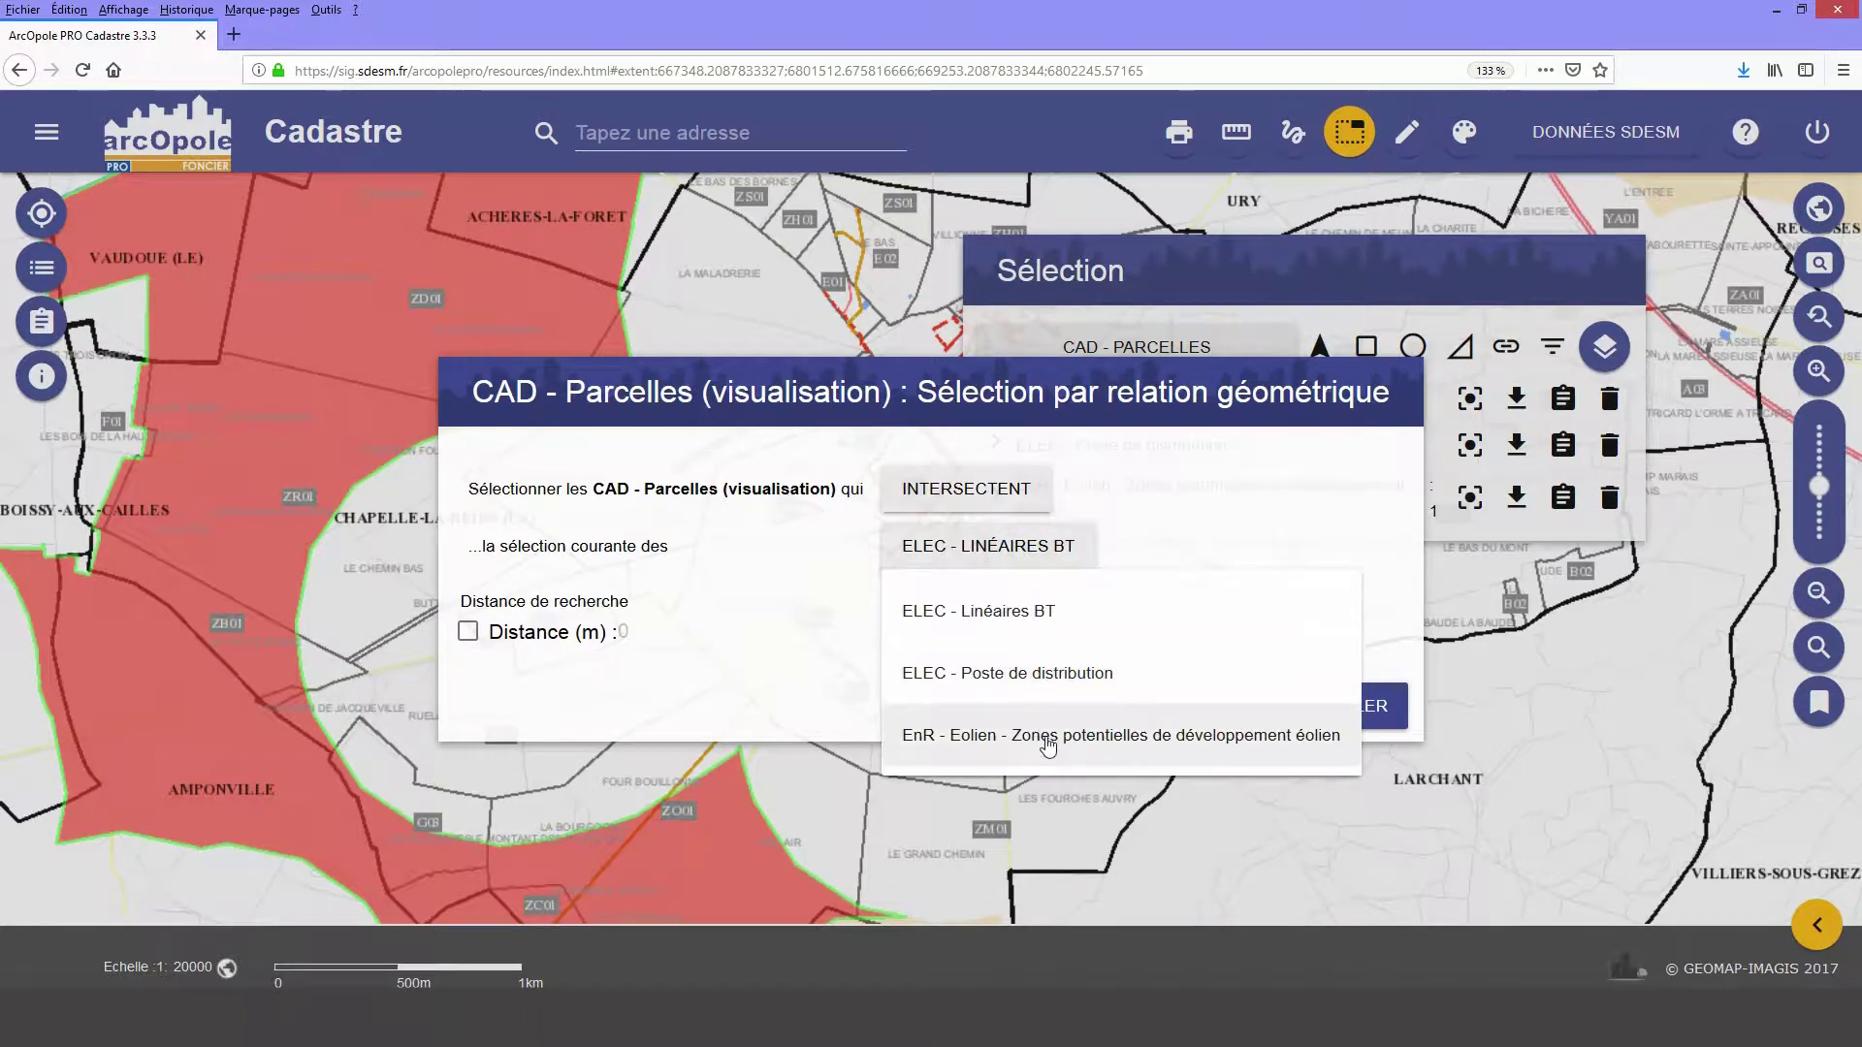
left_click(1047, 739)
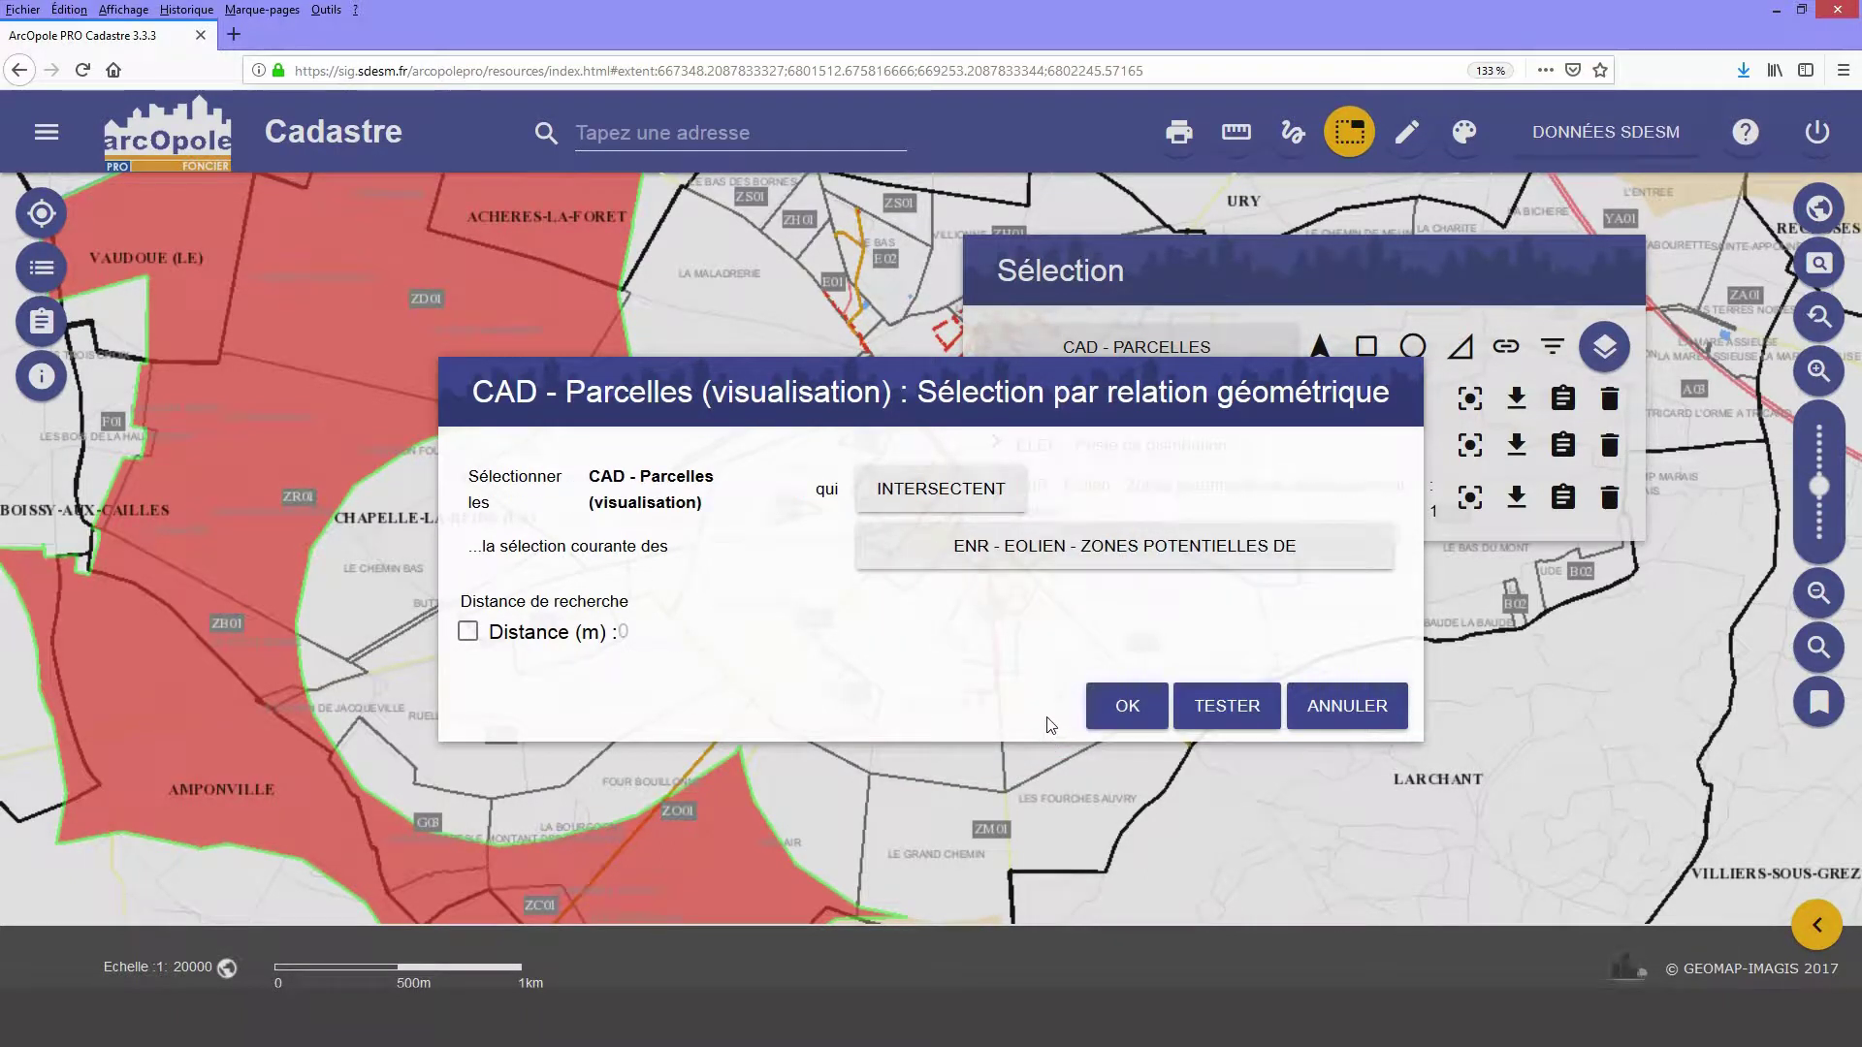
left_click(975, 493)
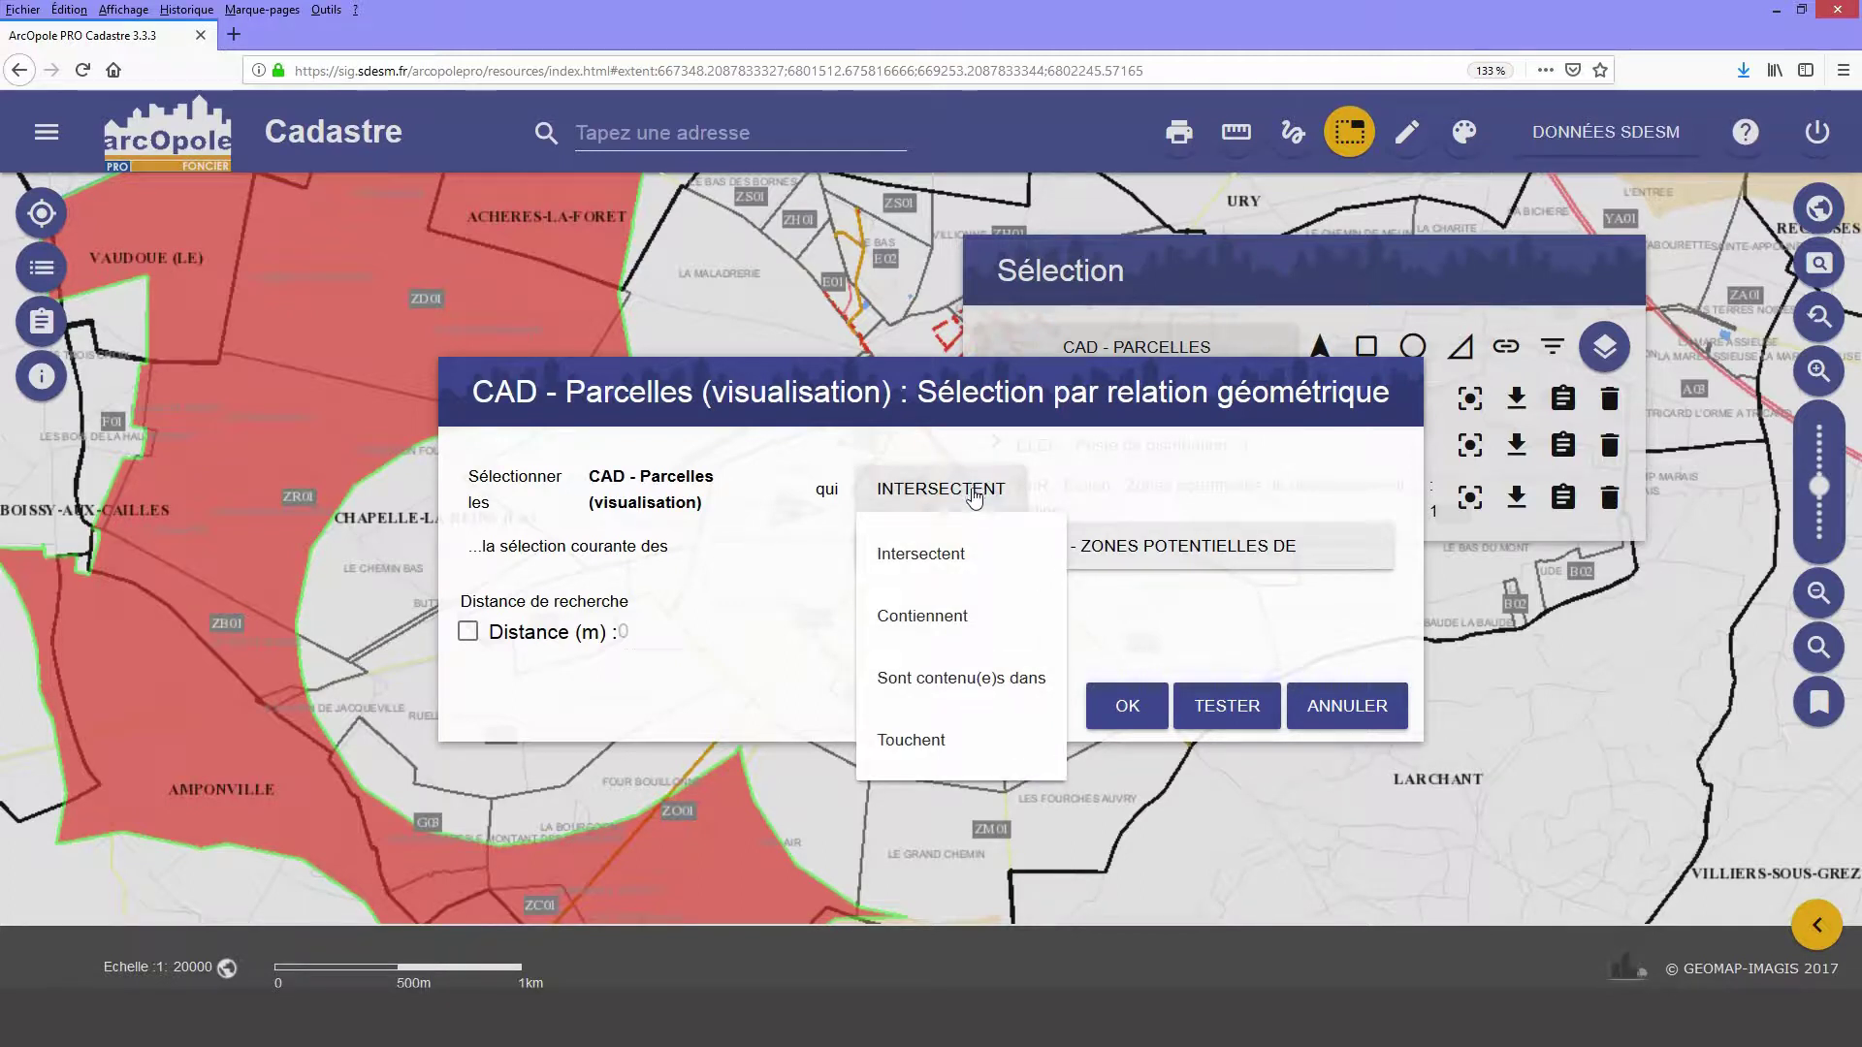
left_click(969, 678)
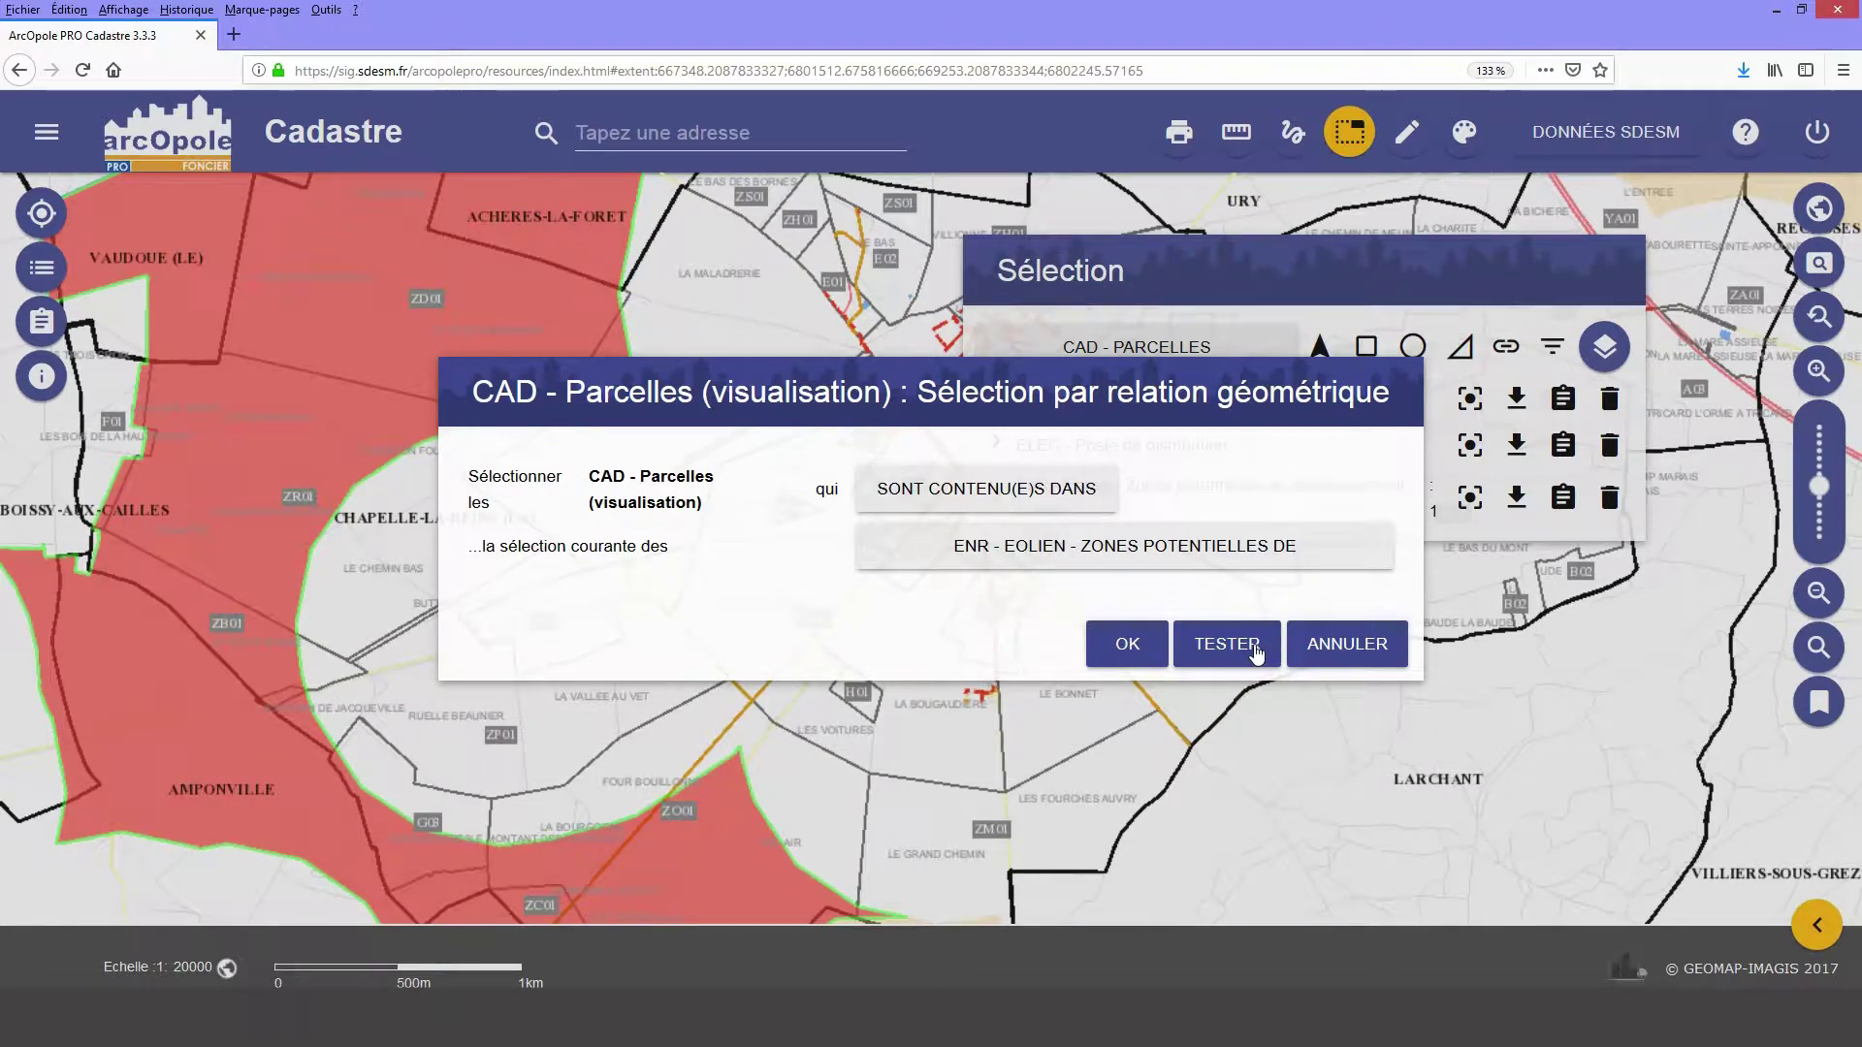
left_click(1191, 648)
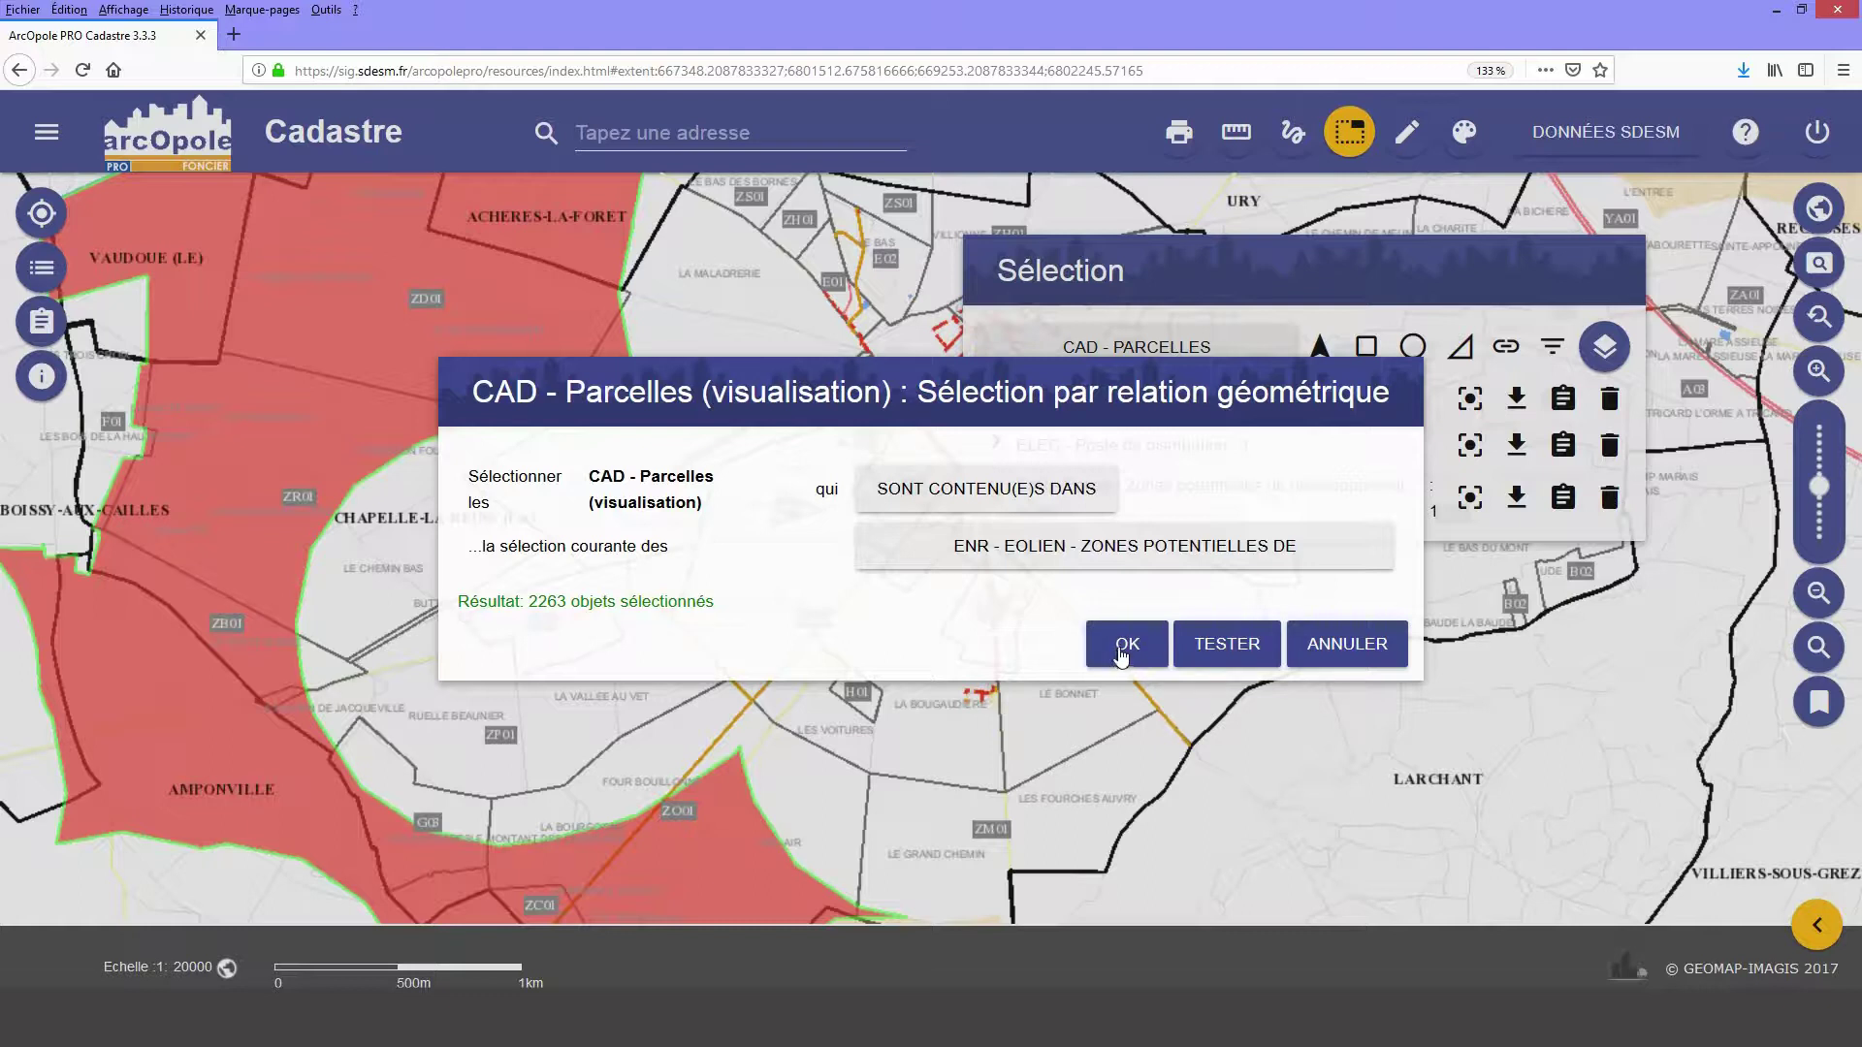
left_click(1125, 650)
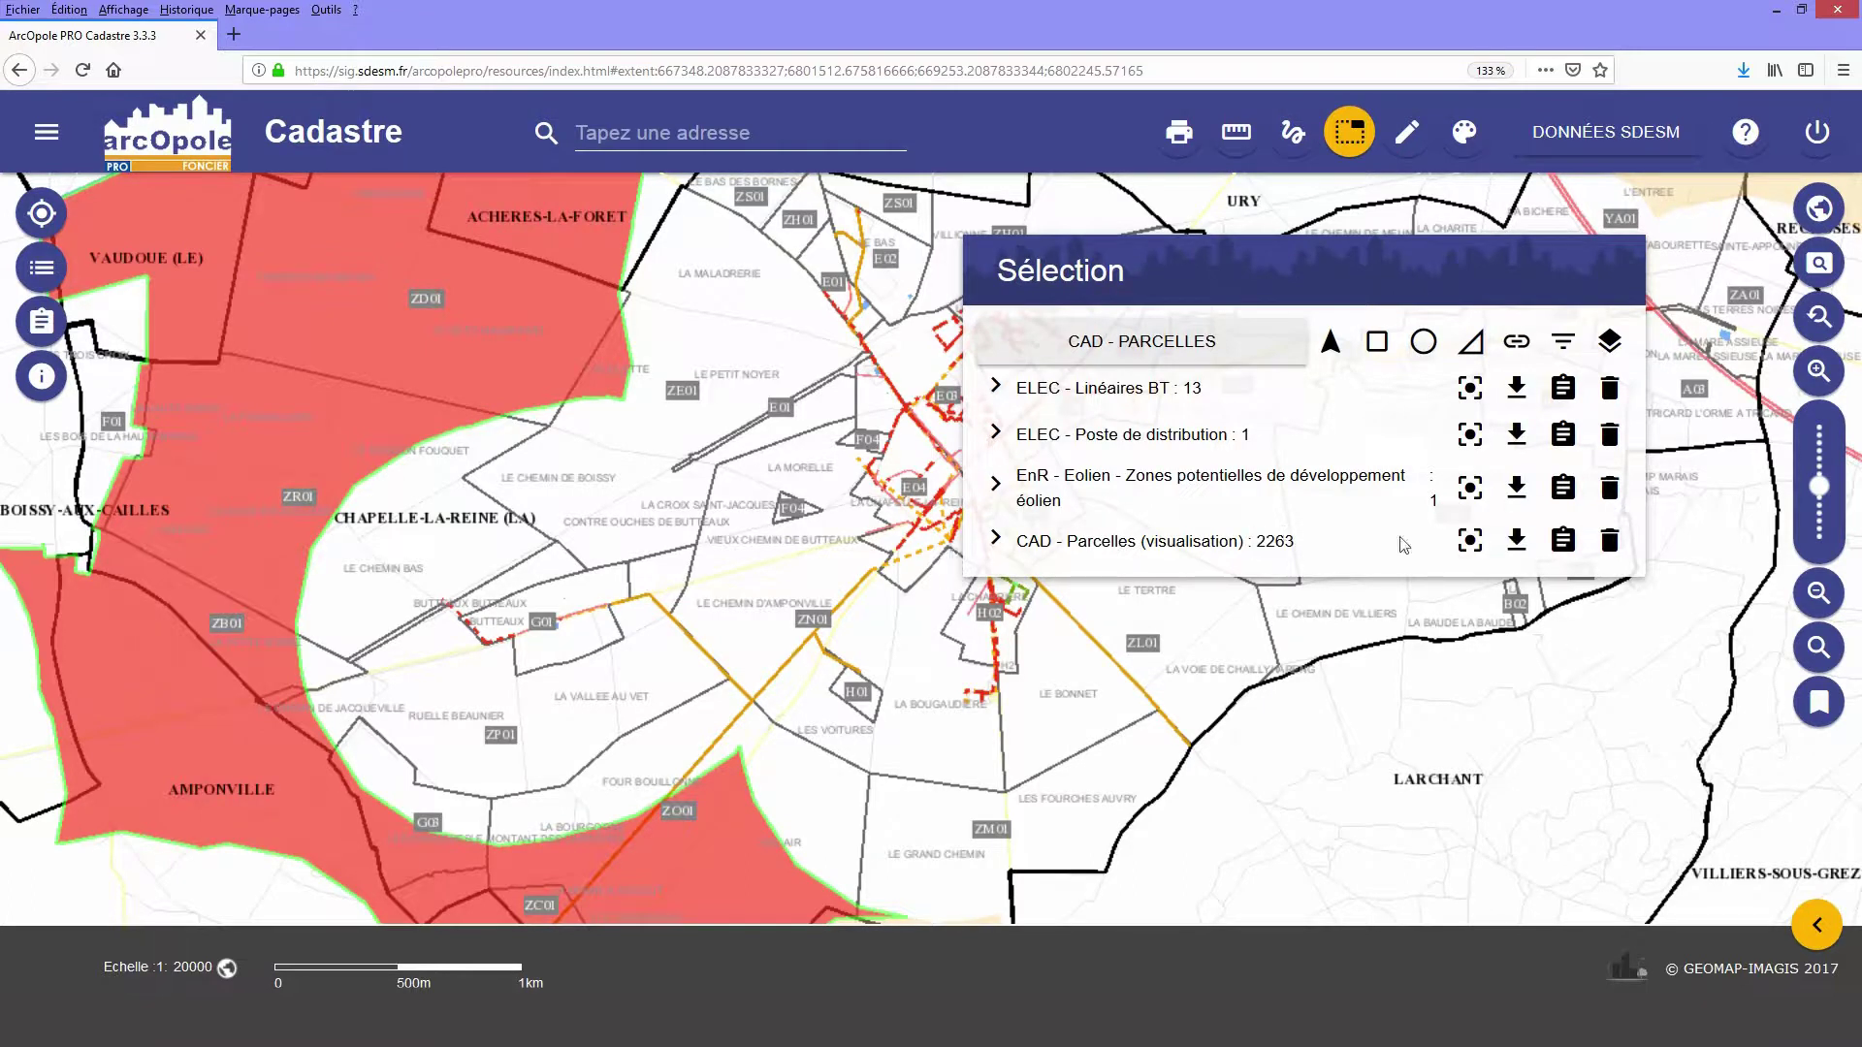
Frame the parcel selection on the map and examine the selected parcels along the wind zone's boundary near section ZR01.
left_click(1472, 543)
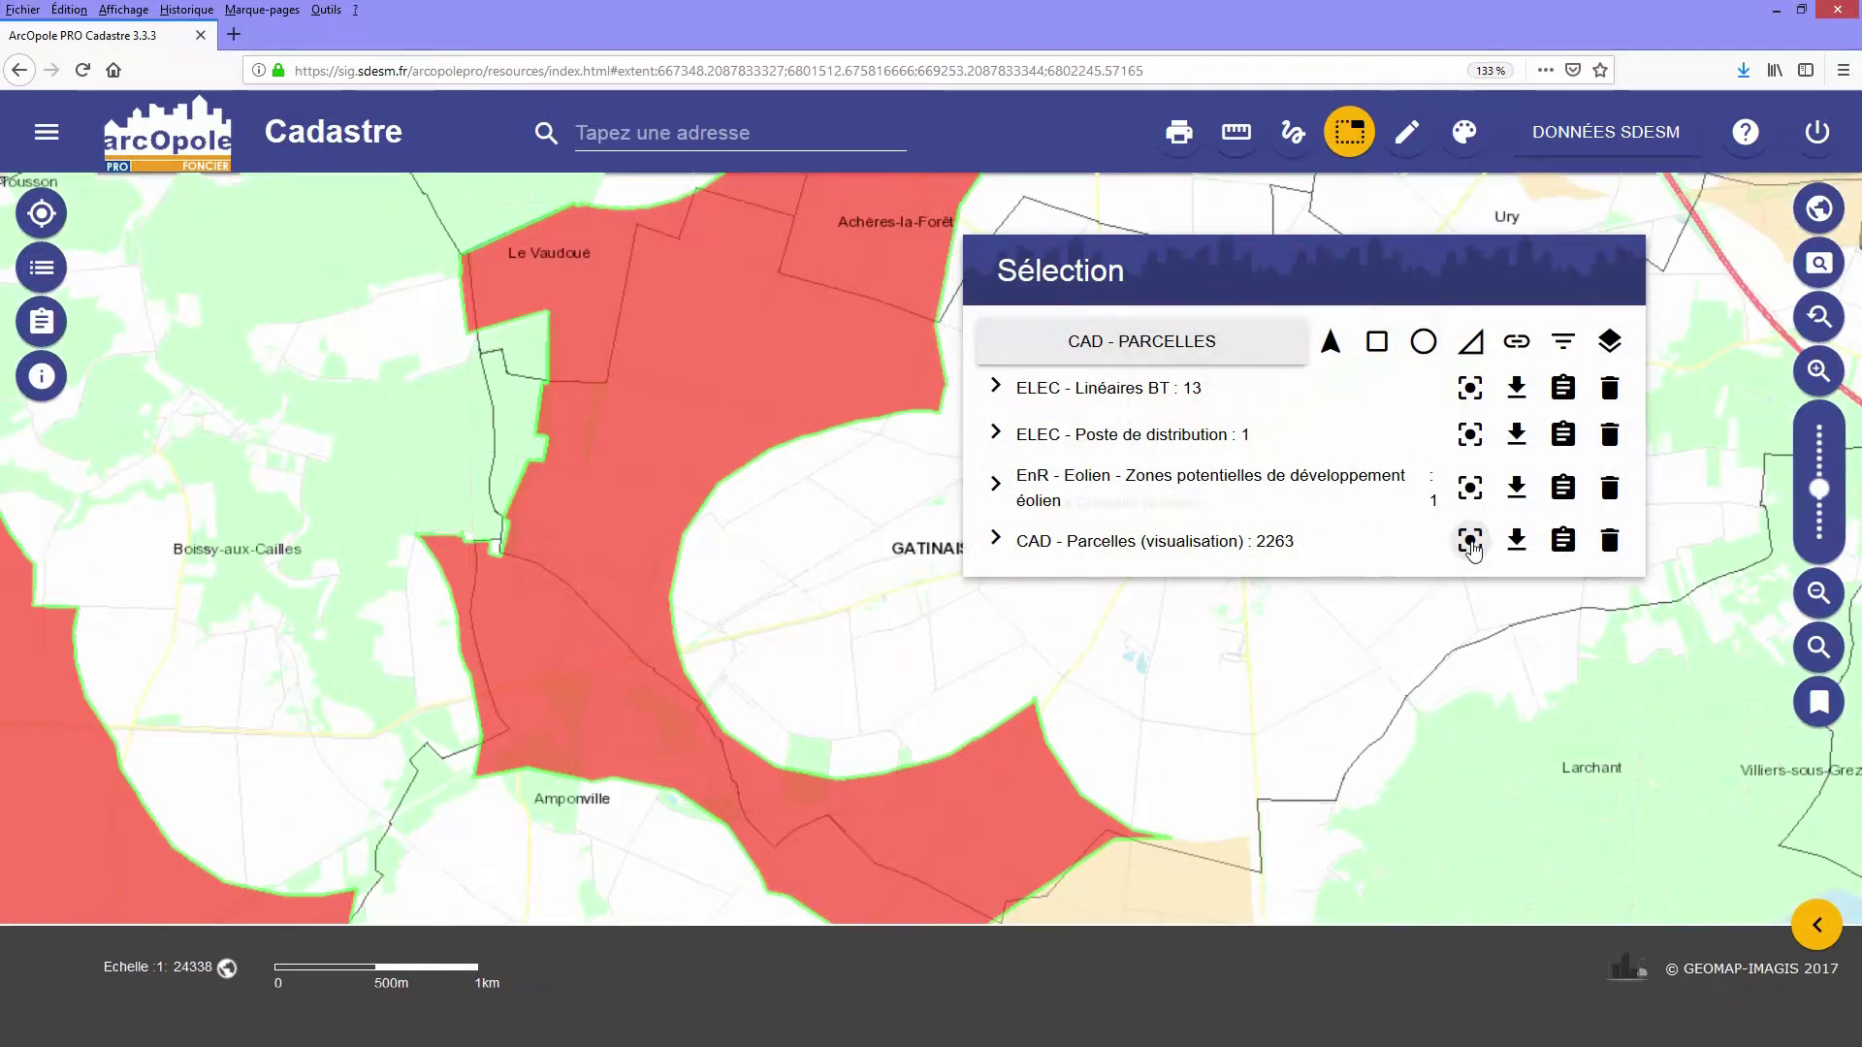
left_click(1819, 372)
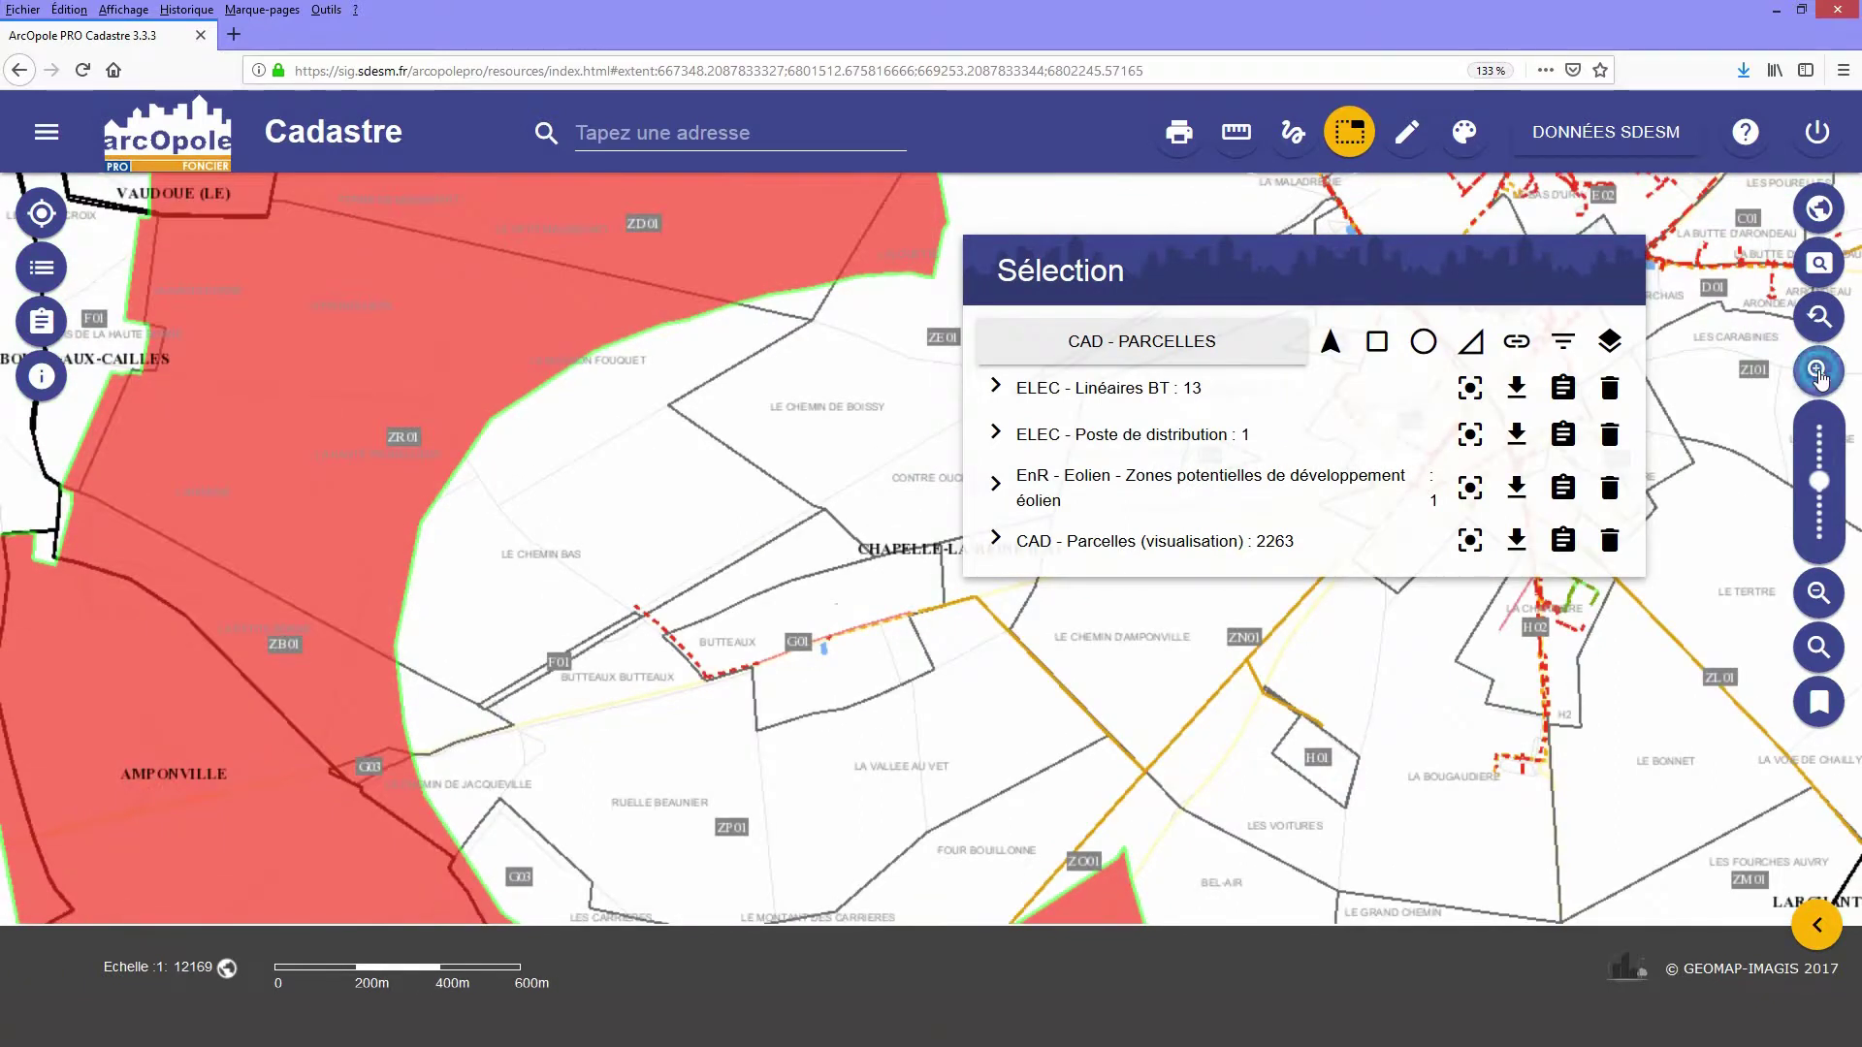
left_click(1818, 373)
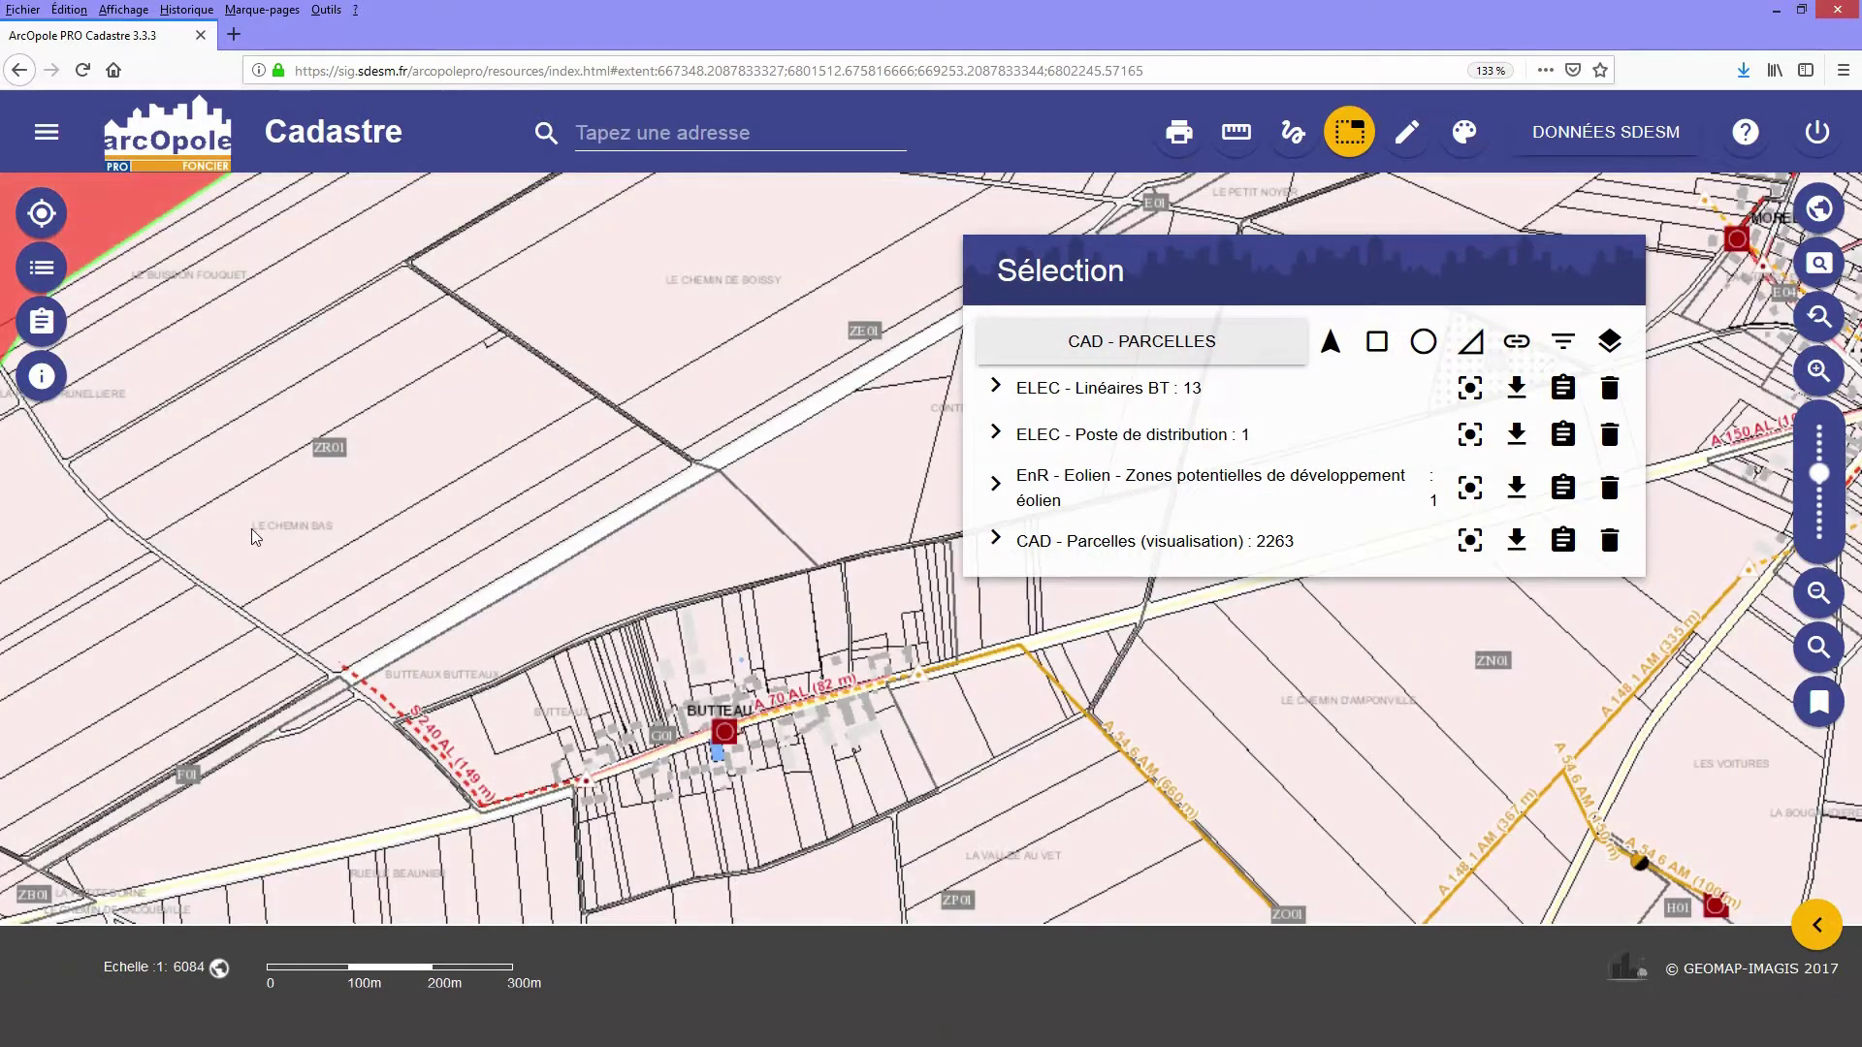
left_click_drag(142, 553, 812, 543)
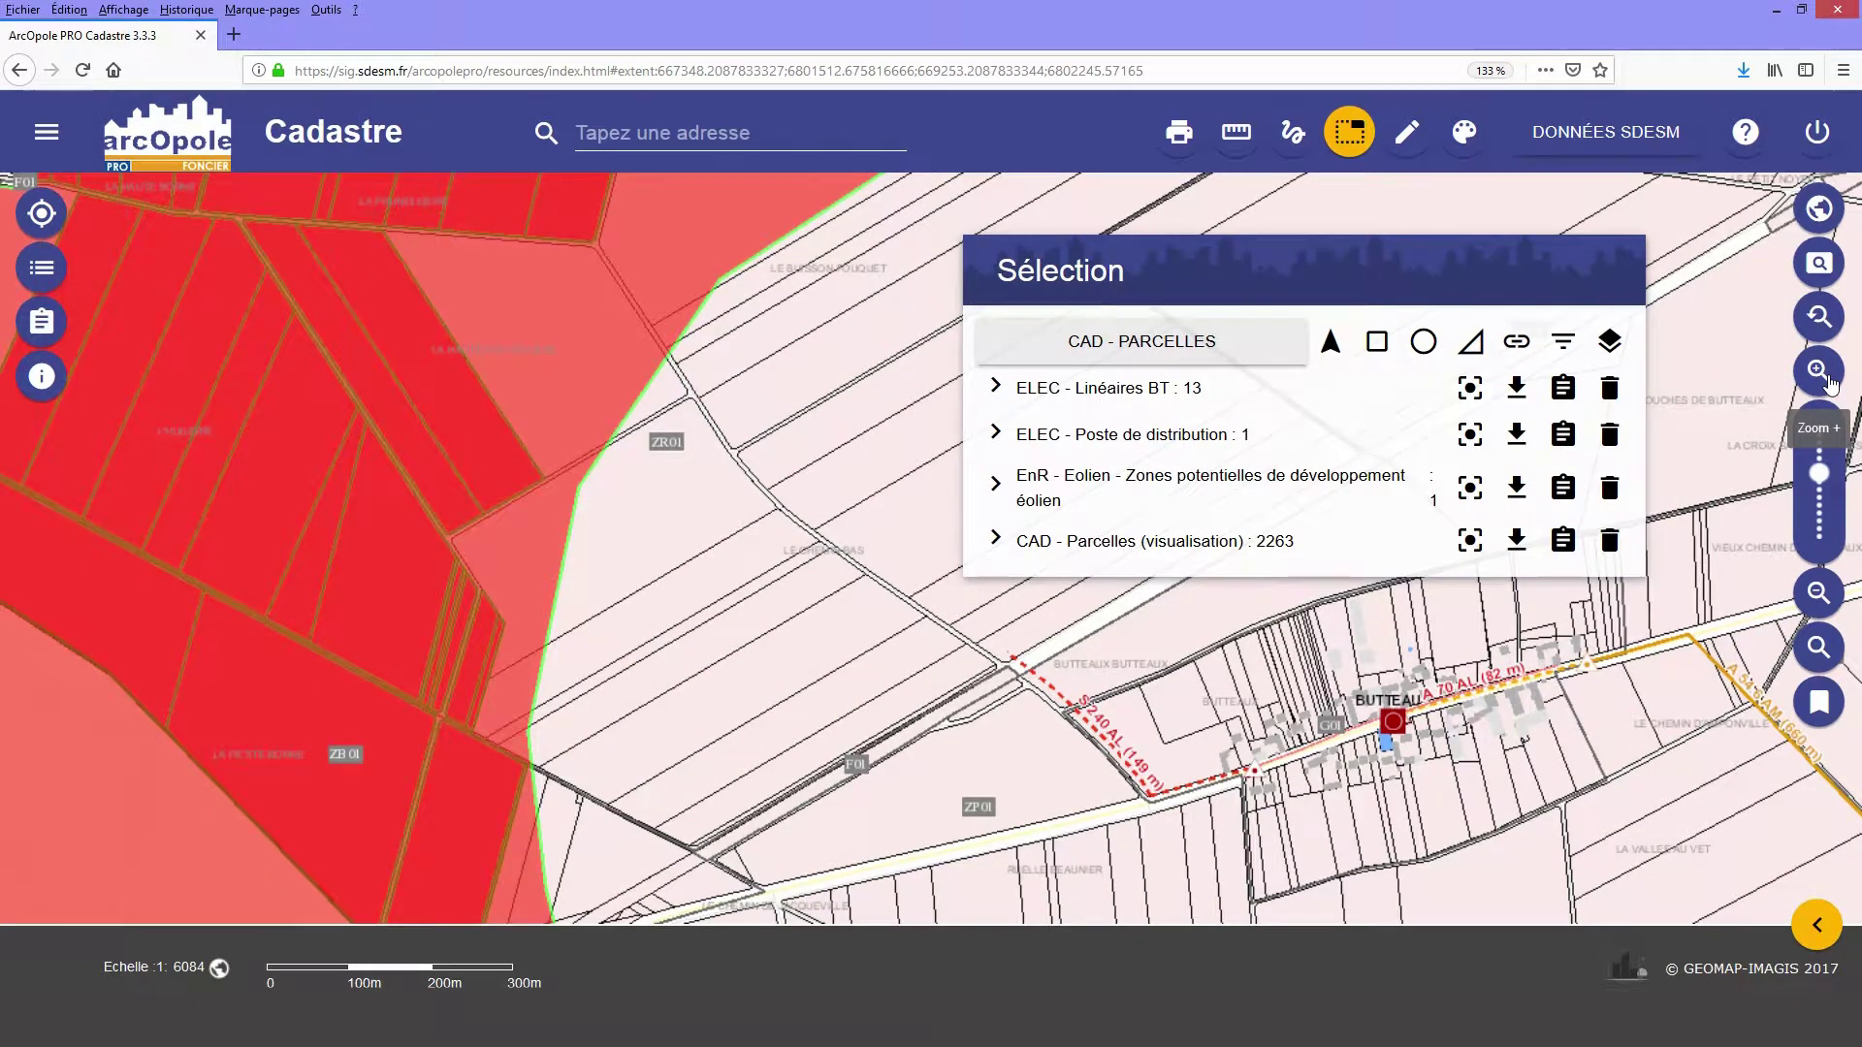
left_click(1830, 380)
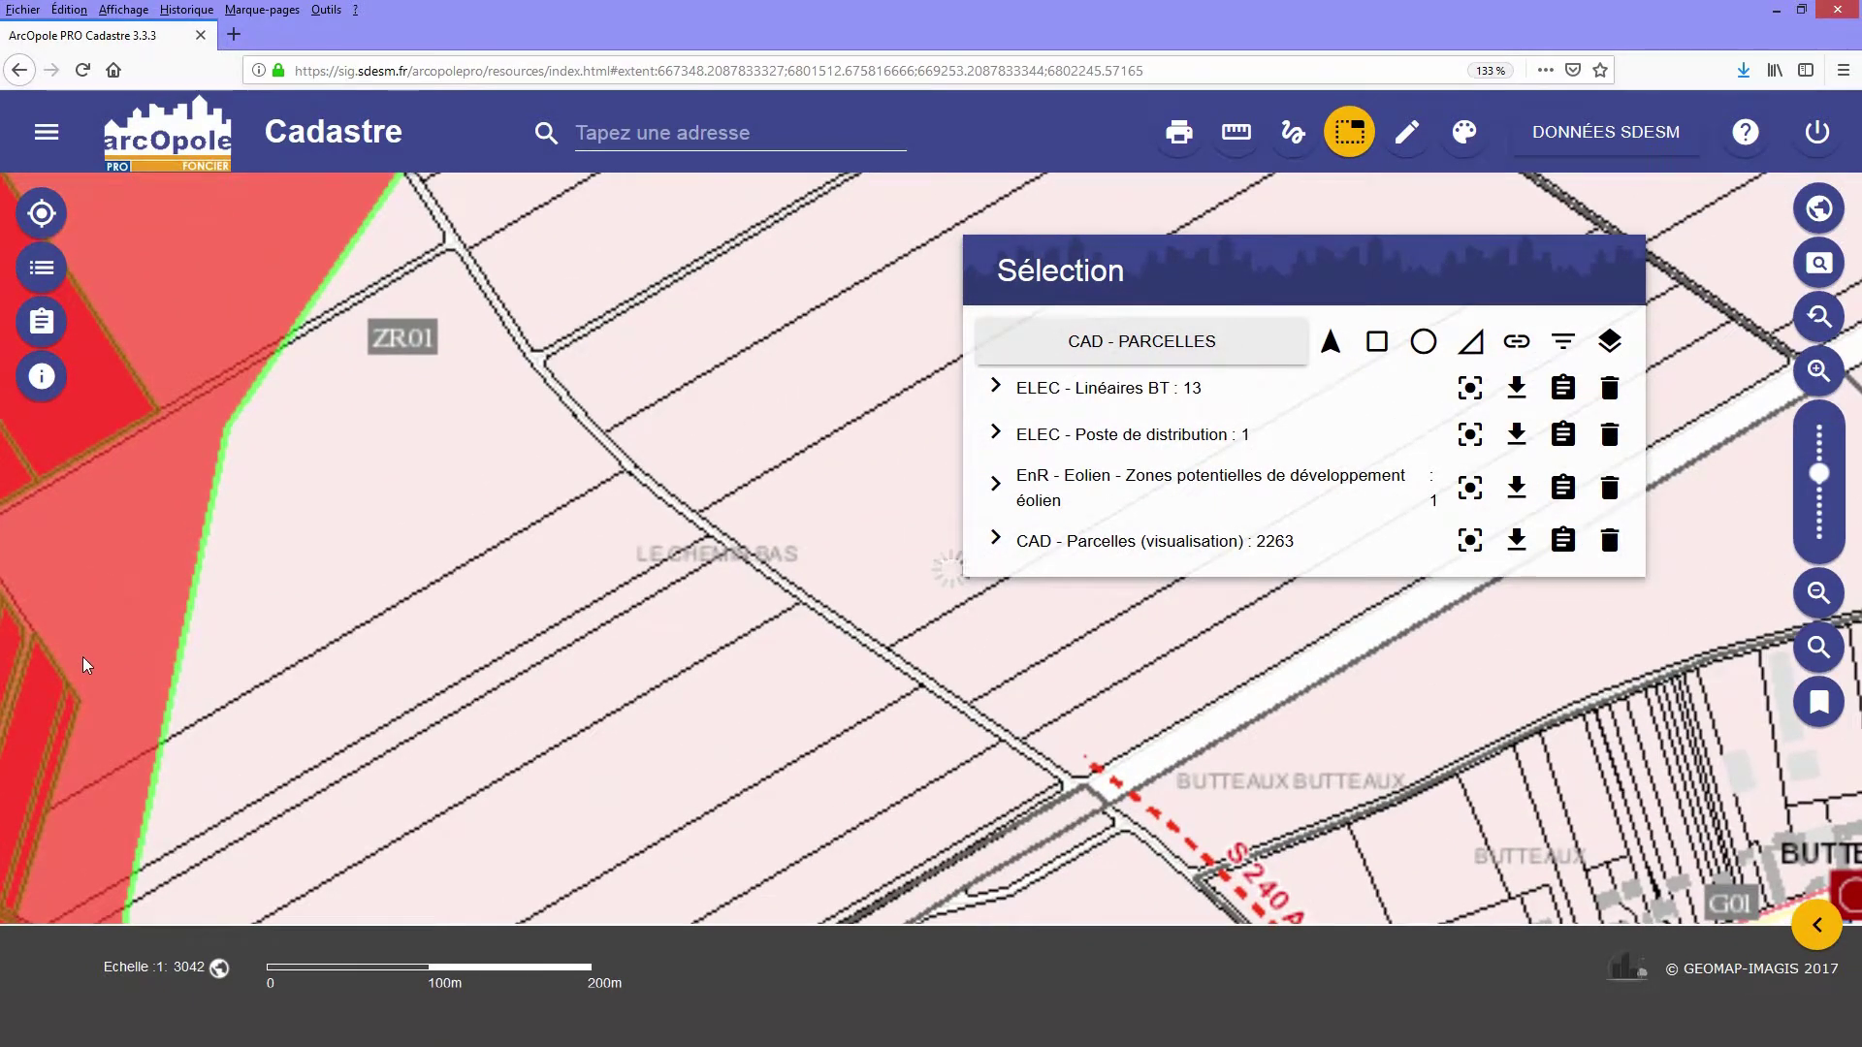
left_click_drag(84, 656, 818, 640)
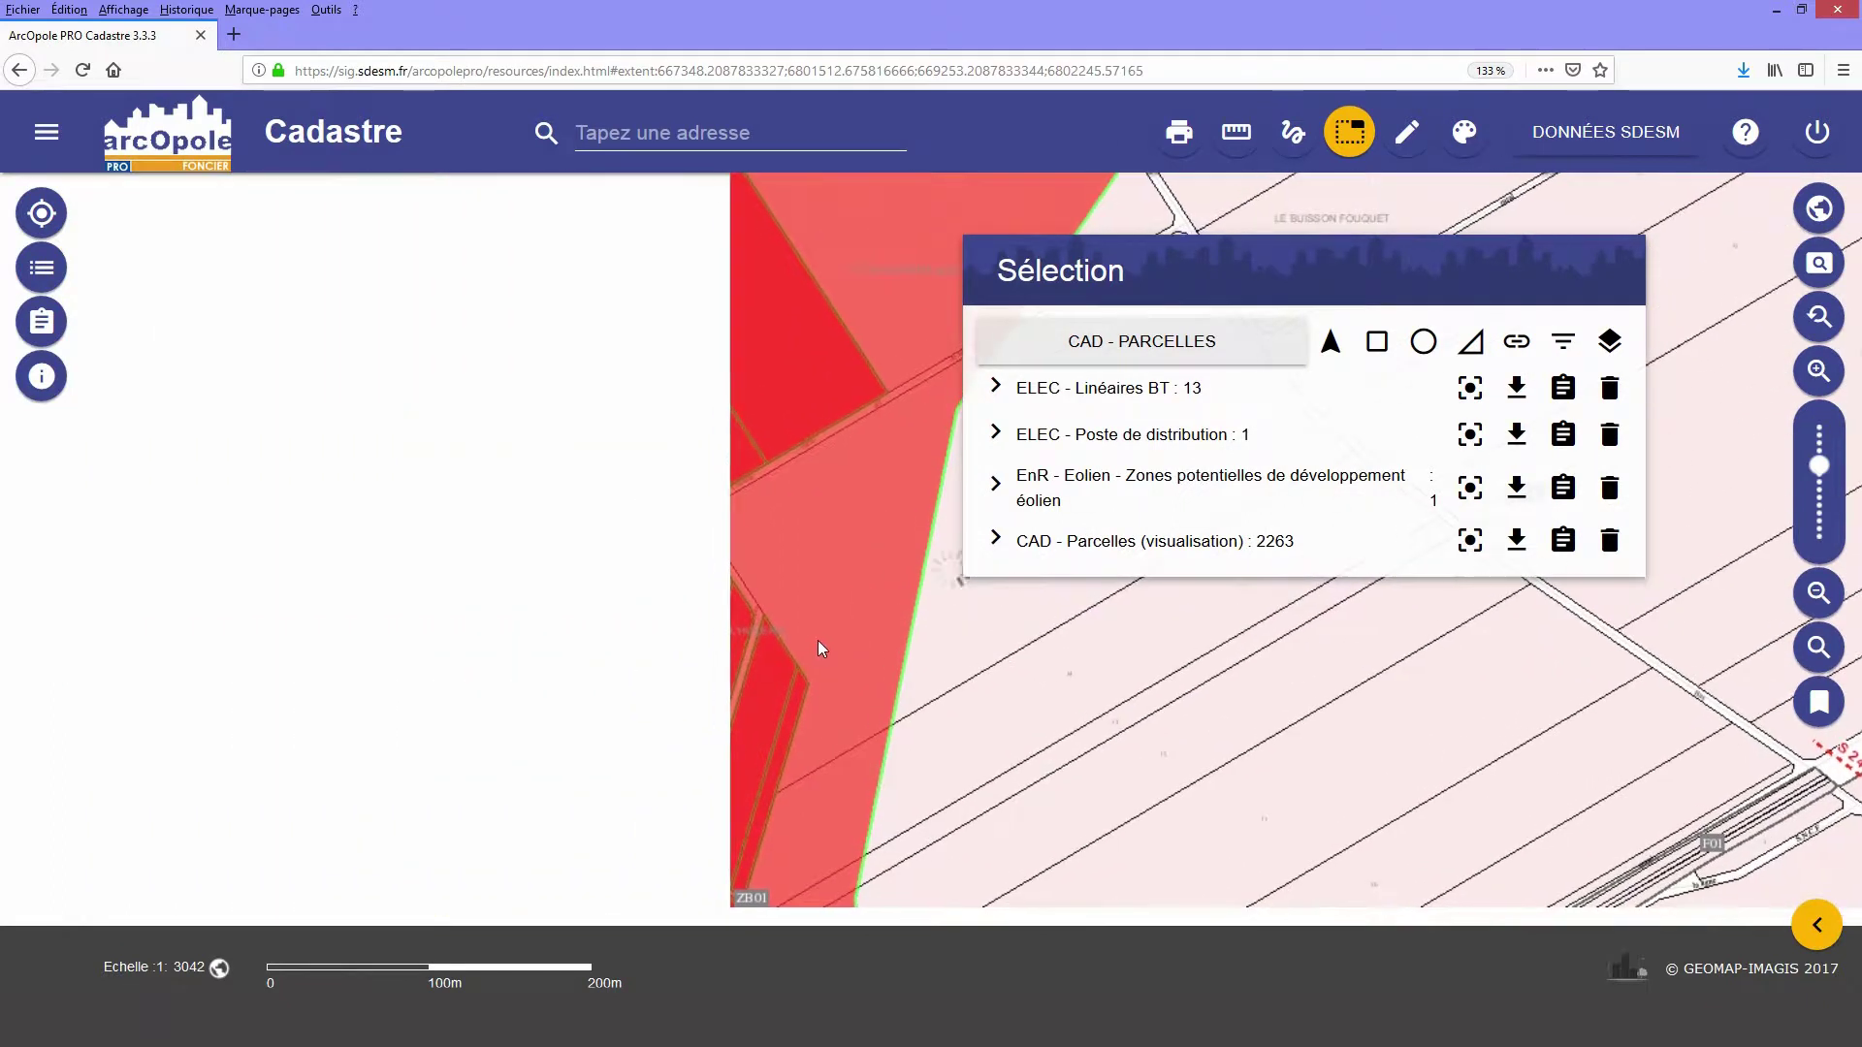